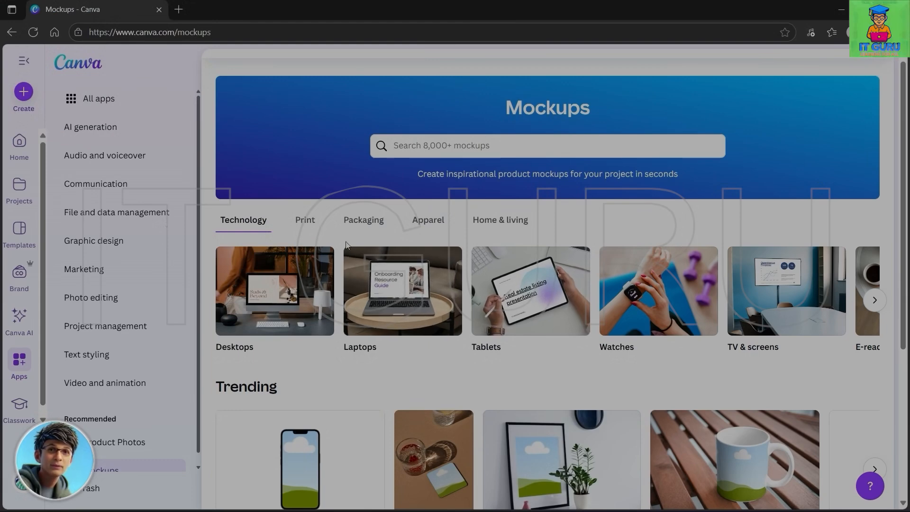
# - Start creating a design and browse the popular social media formats and templates
pyautogui.click(24, 93)
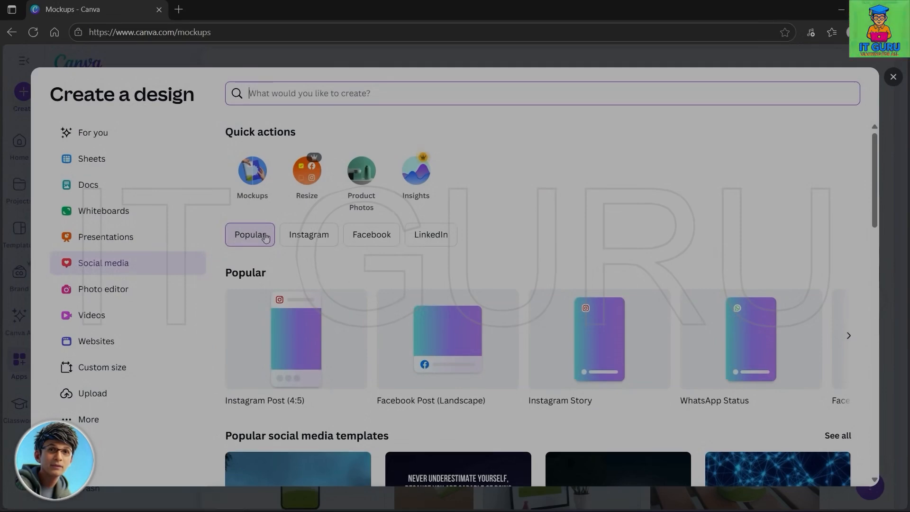
pyautogui.scroll(-8, 443, 299)
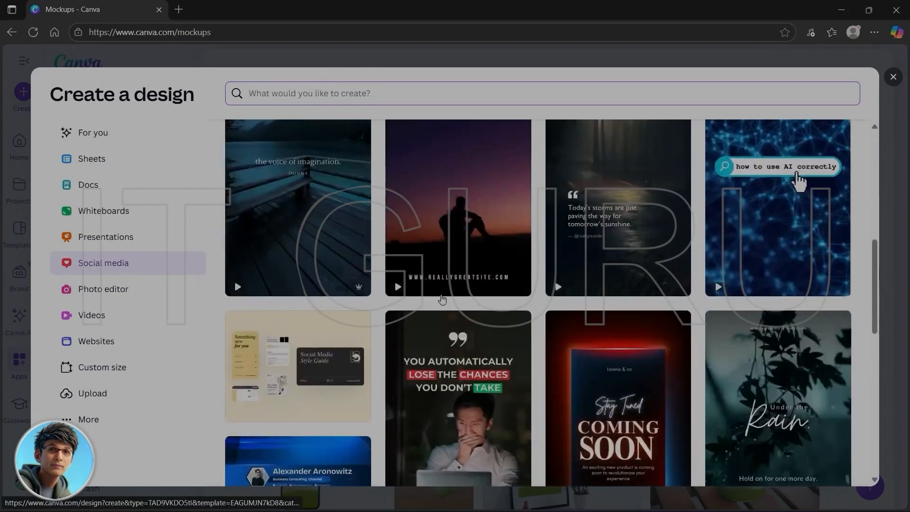
pyautogui.scroll(1, 442, 299)
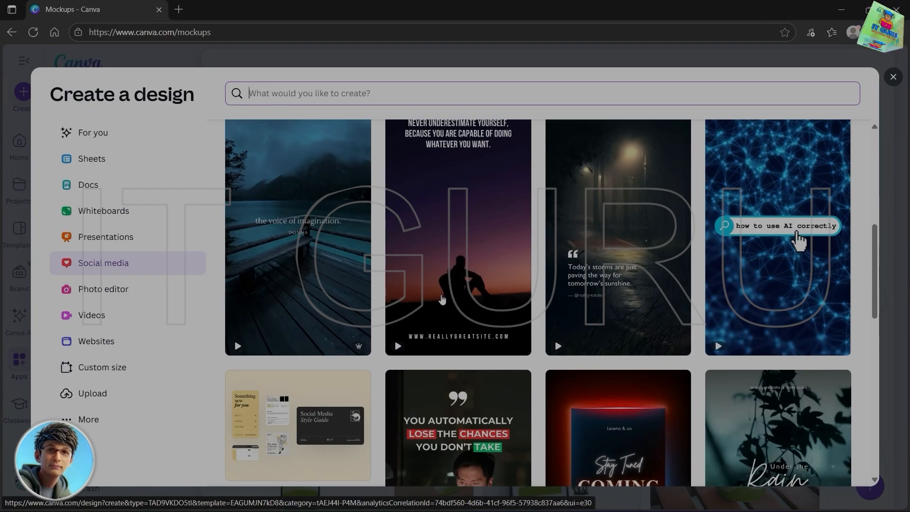
pyautogui.scroll(-5, 442, 299)
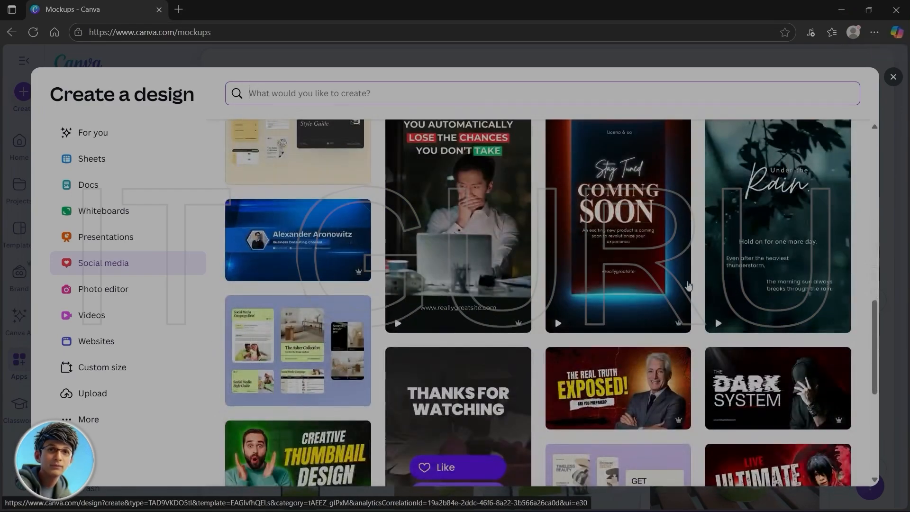
pyautogui.scroll(-4, 776, 324)
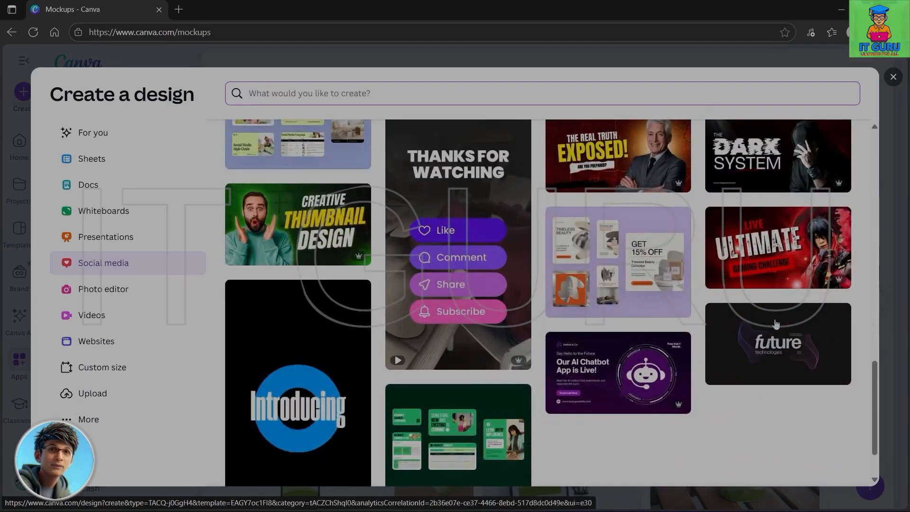
pyautogui.scroll(8, 776, 323)
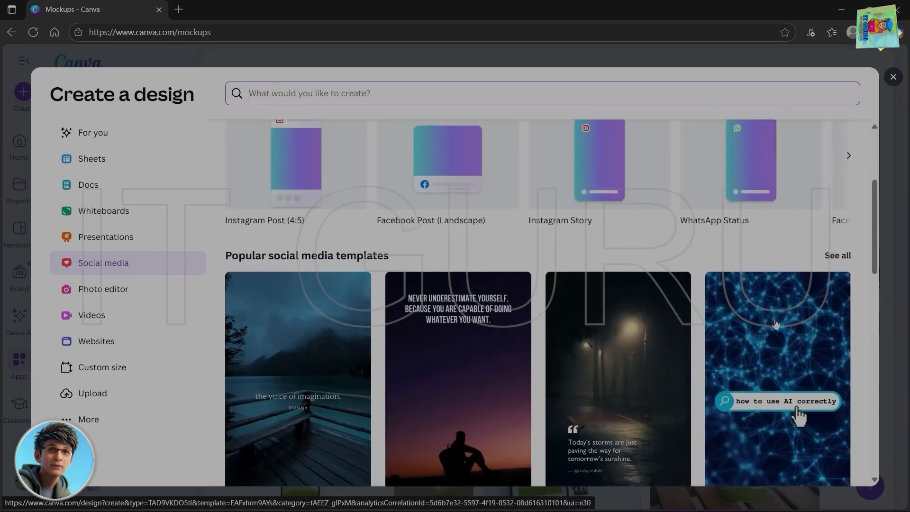
pyautogui.scroll(-1, 776, 324)
pyautogui.scroll(4, 776, 323)
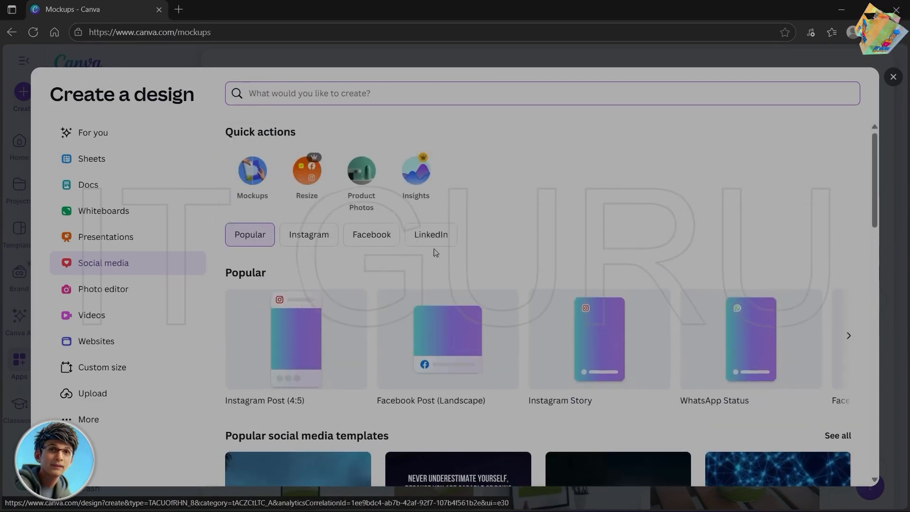
# - Browse the Facebook formats and create a blank Facebook Story design at 1080 × 1920 px
pyautogui.click(370, 236)
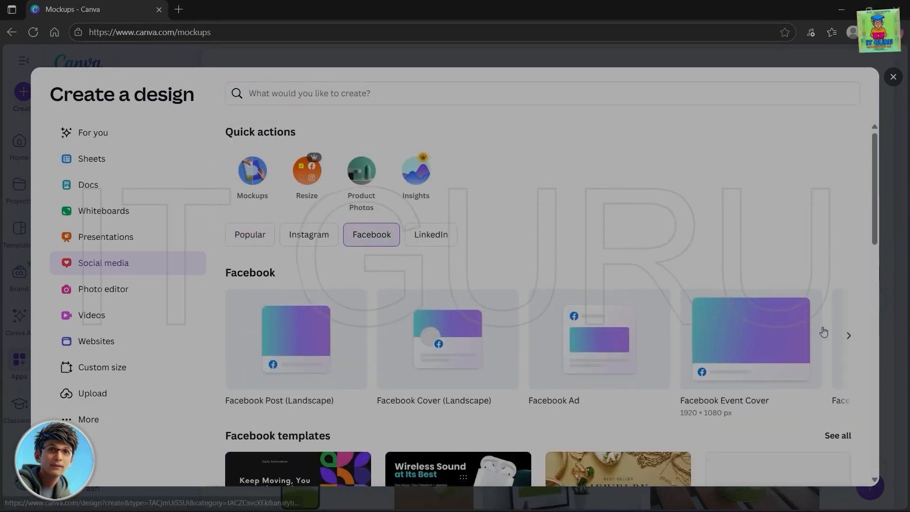
pyautogui.click(848, 336)
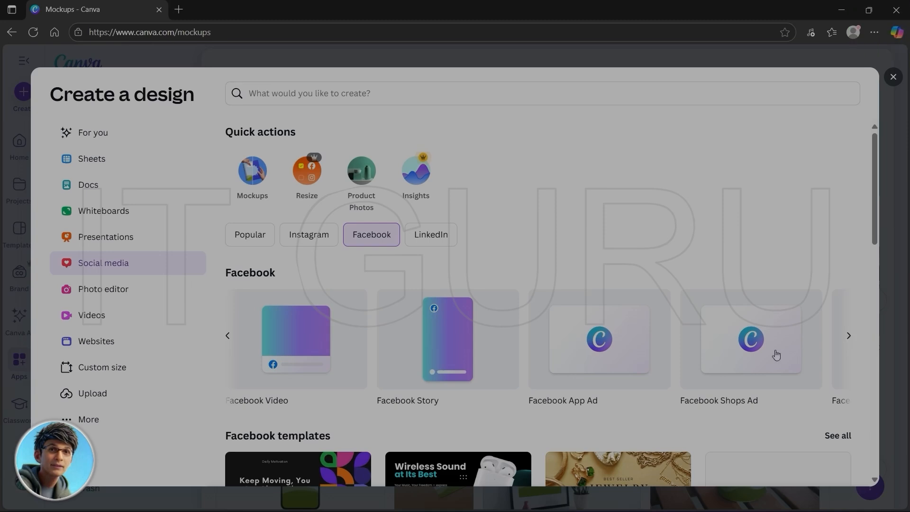
pyautogui.click(228, 338)
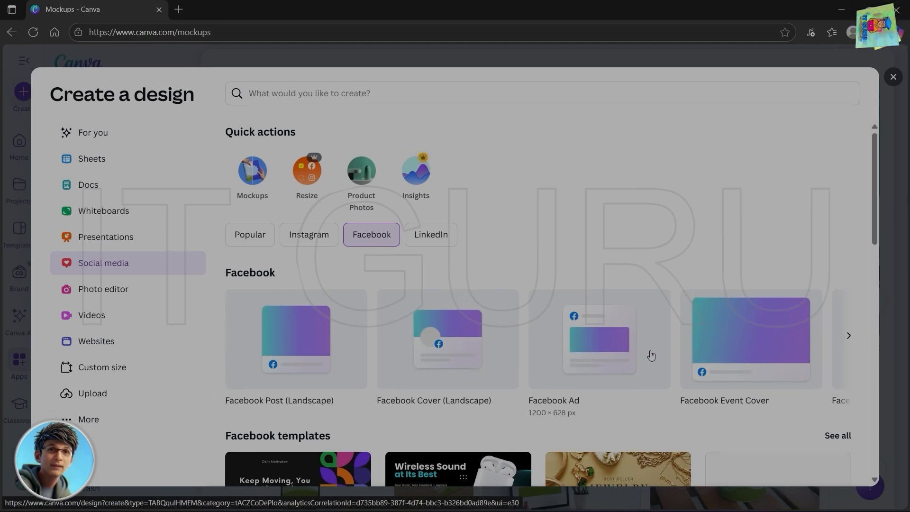
pyautogui.click(849, 337)
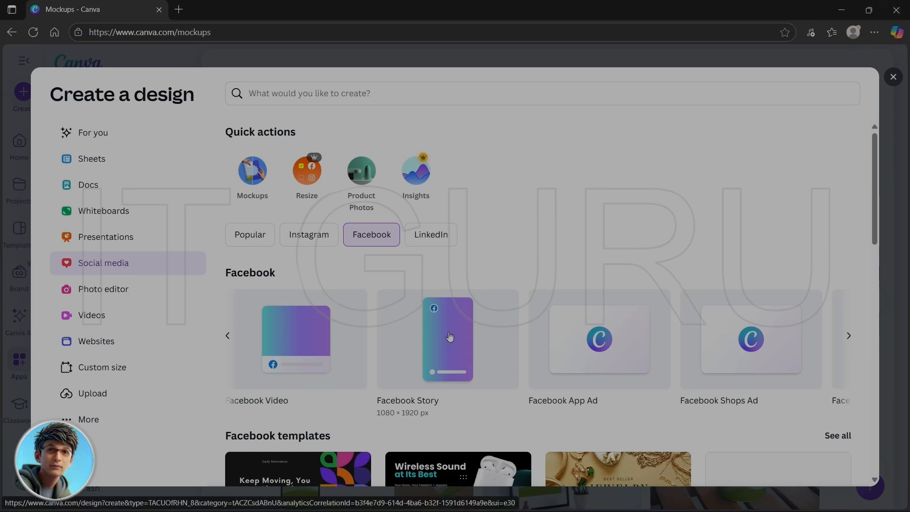
pyautogui.click(449, 337)
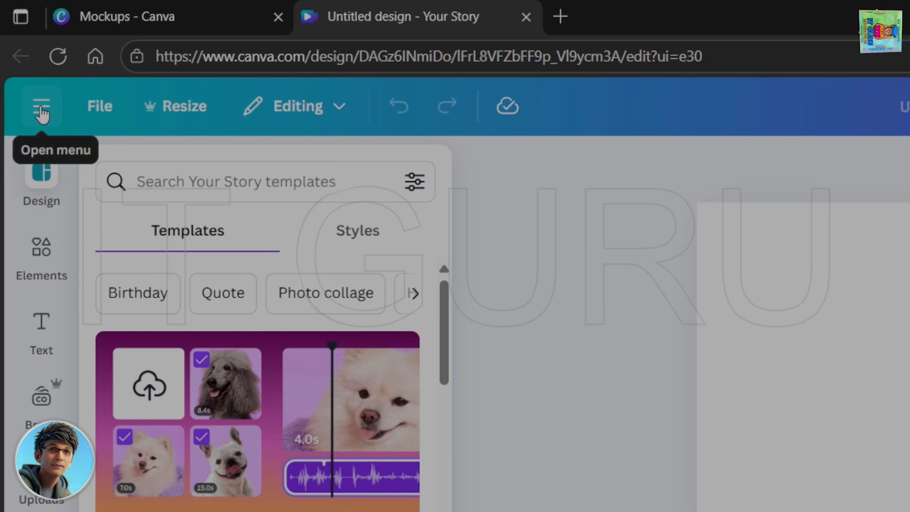
# - Look over the recent designs list and the file options available for the new story design
pyautogui.click(42, 110)
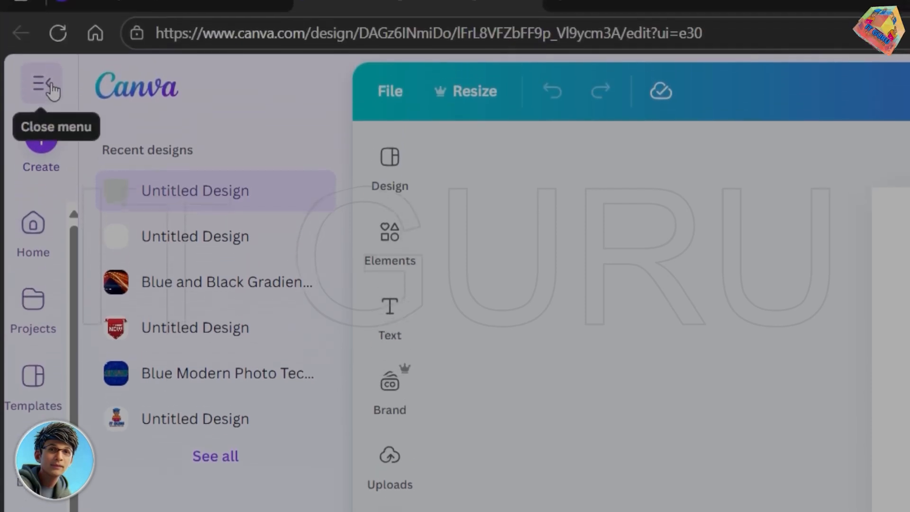
pyautogui.click(53, 104)
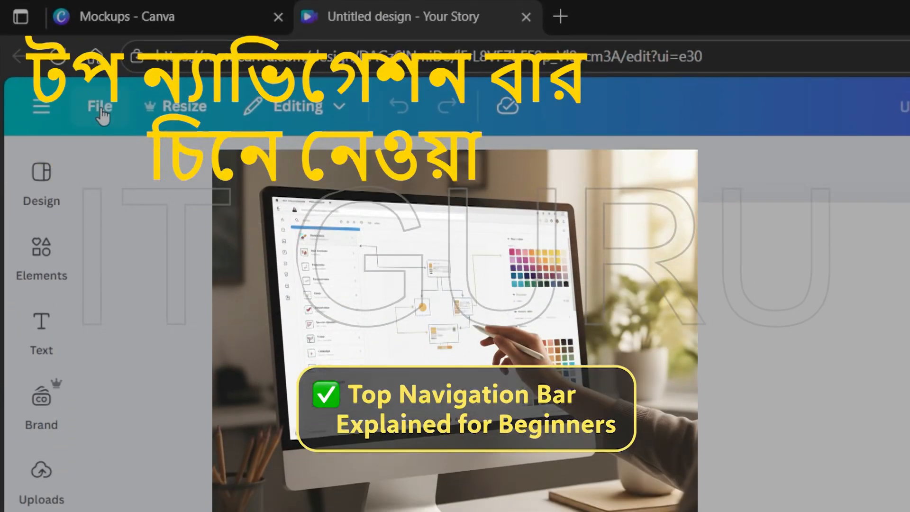
pyautogui.click(100, 66)
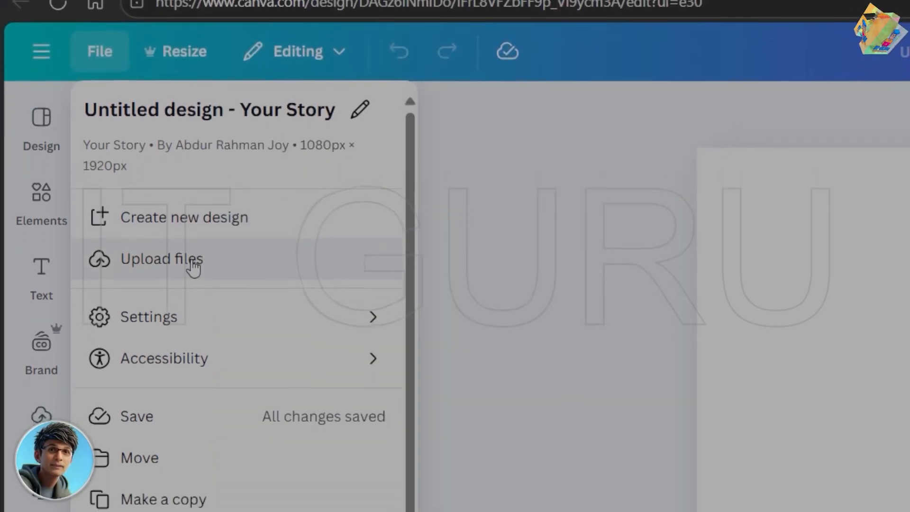
pyautogui.moveTo(173, 403)
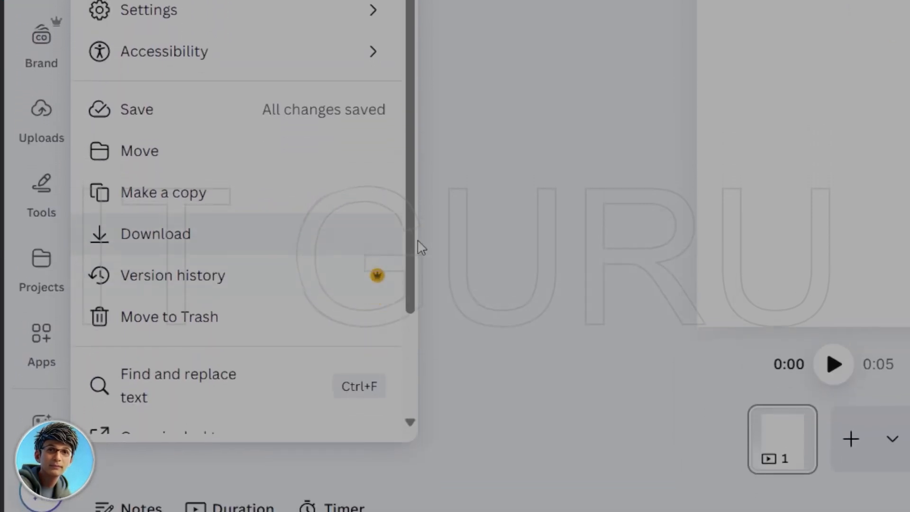
pyautogui.moveTo(411, 261); pyautogui.dragTo(420, 120)
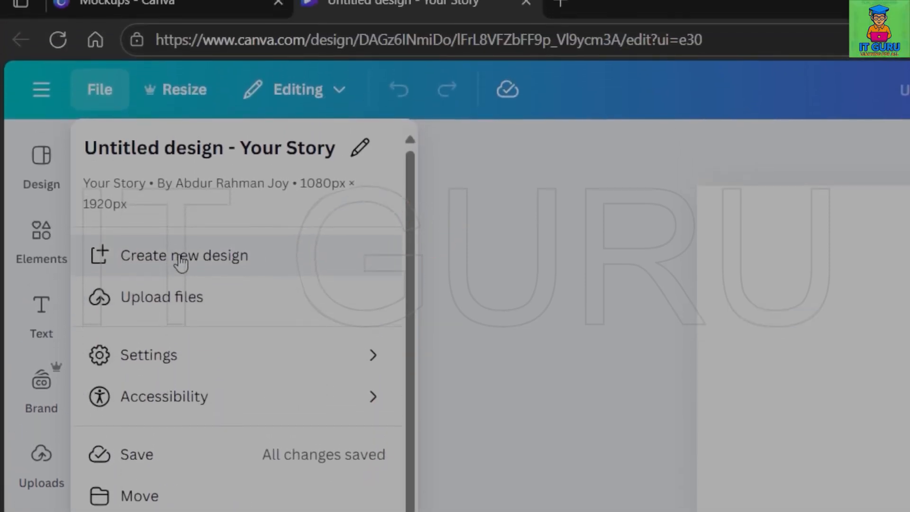
# - Browse the formats and templates offered for another new design, and close the chooser without picking one
pyautogui.click(181, 265)
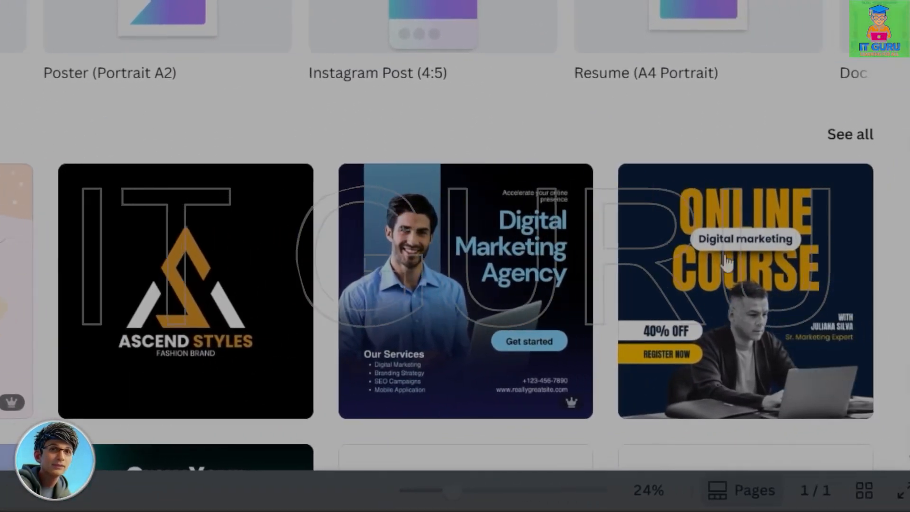
pyautogui.scroll(-5, 602, 280)
pyautogui.scroll(-1, 489, 274)
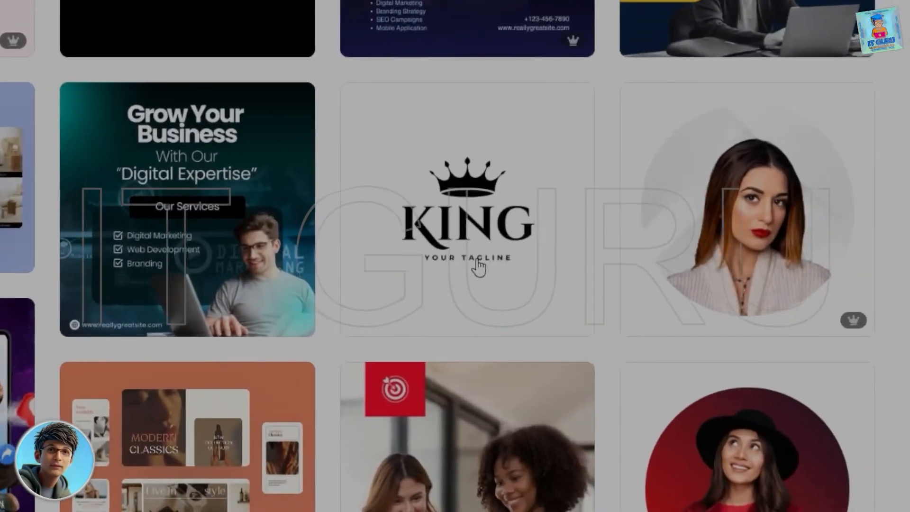
pyautogui.scroll(6, 557, 270)
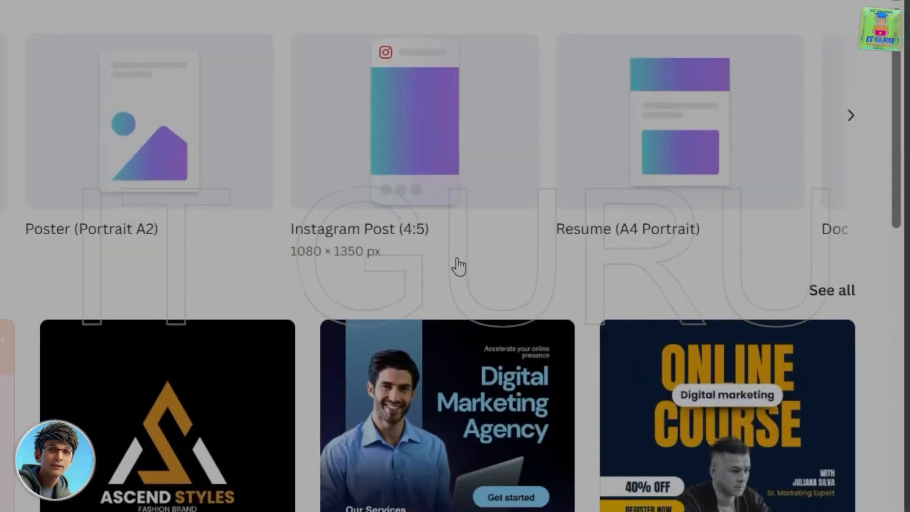
pyautogui.click(881, 122)
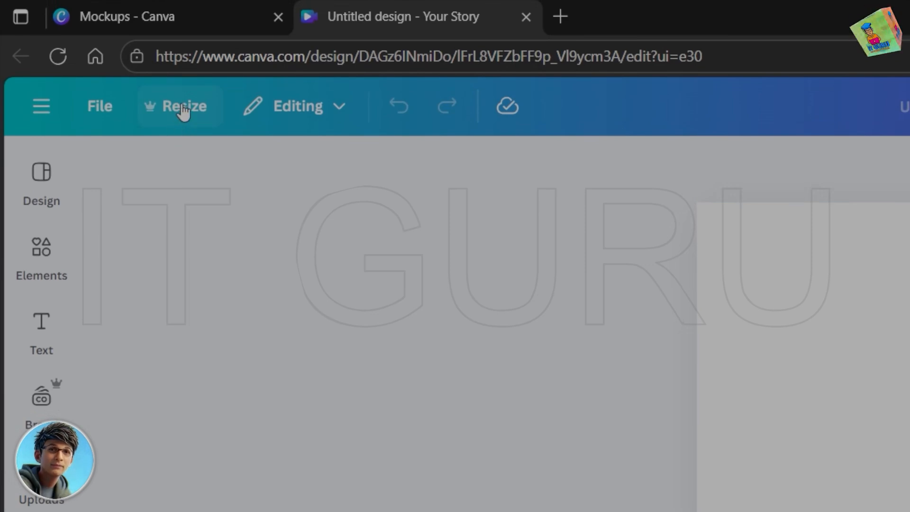
# - Review the resize options and the Editing, Commenting and Viewing modes without changing either
pyautogui.click(183, 111)
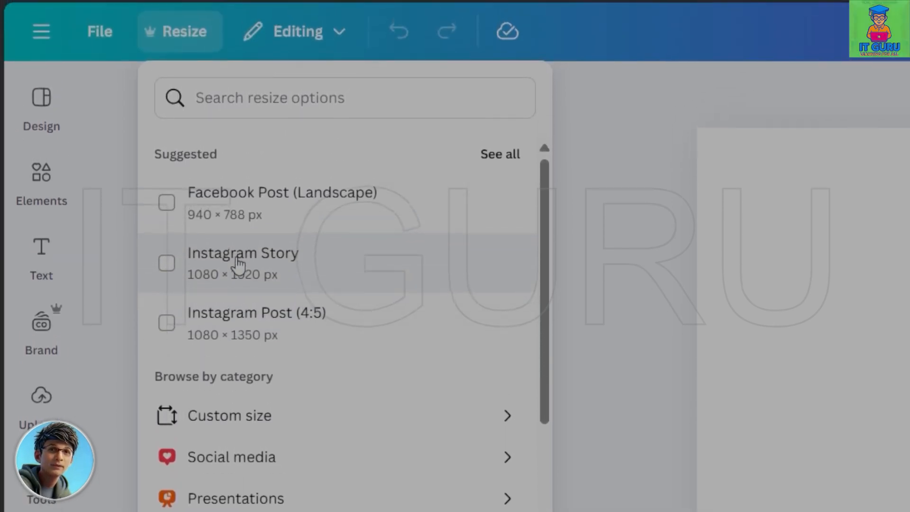
pyautogui.scroll(-5, 327, 379)
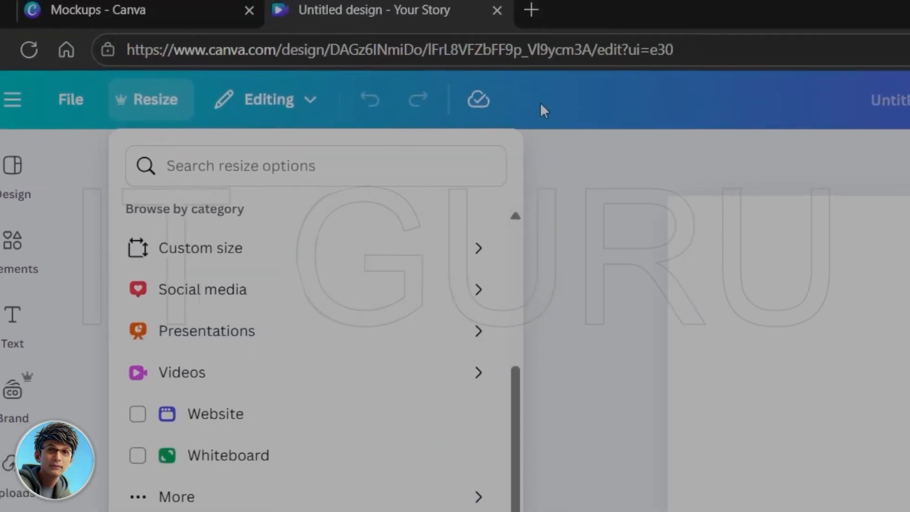
pyautogui.click(565, 88)
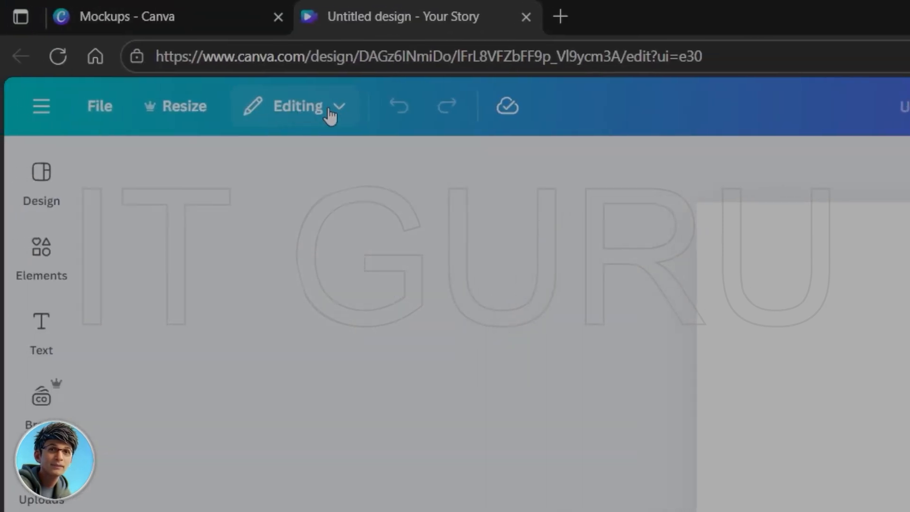
pyautogui.click(304, 107)
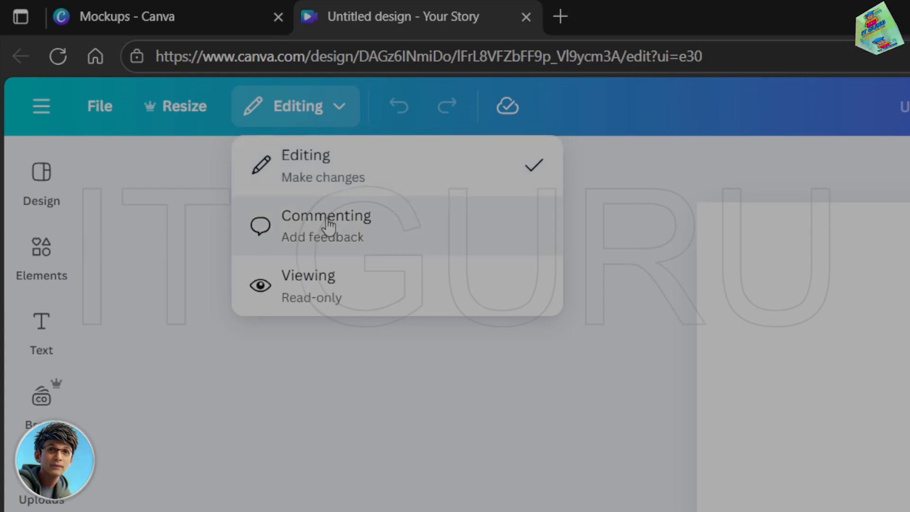
pyautogui.click(567, 105)
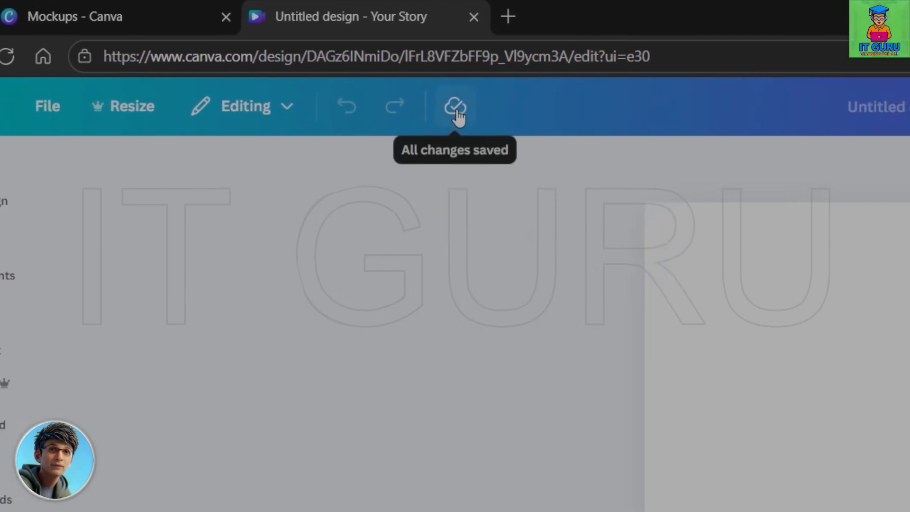
# - Check the design's save status, open its version history and return to the editor
pyautogui.click(456, 109)
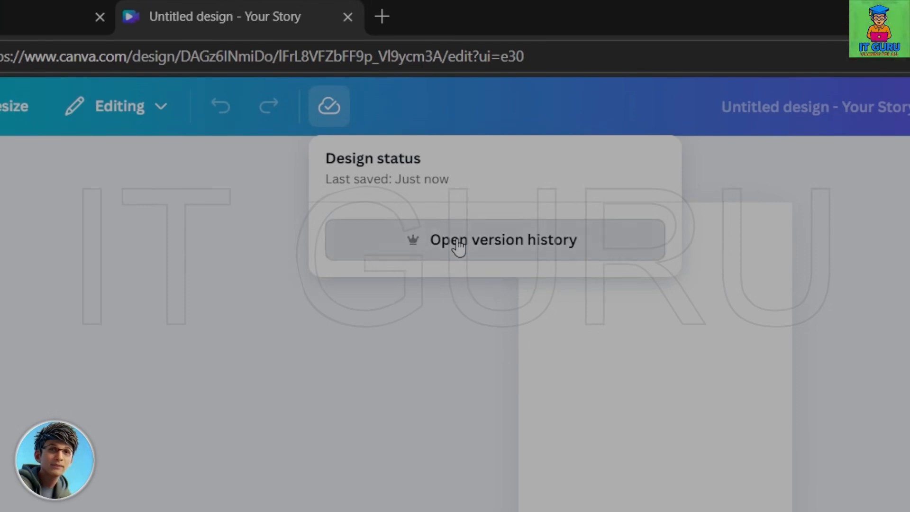
pyautogui.click(456, 242)
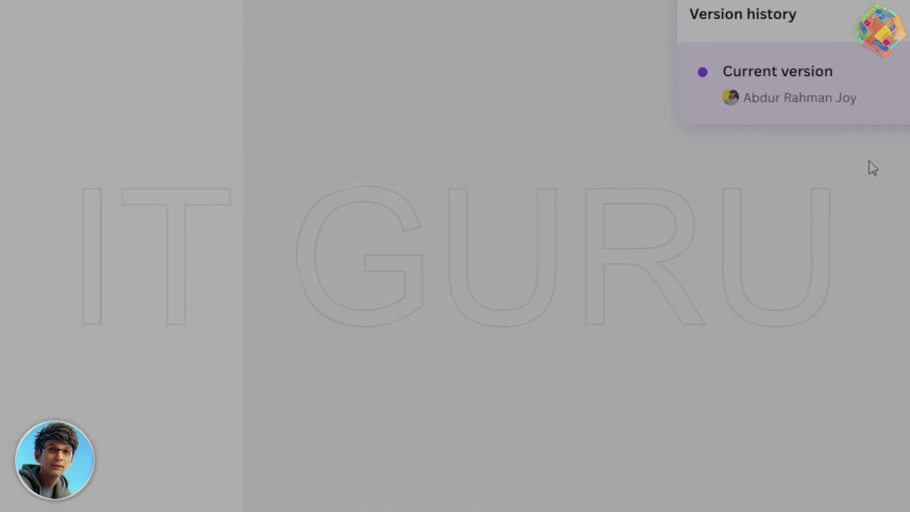
pyautogui.click(26, 106)
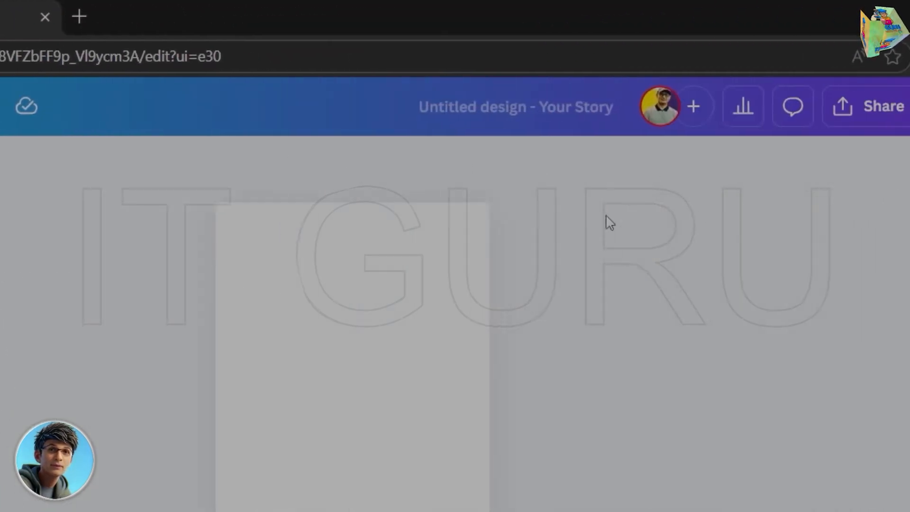
# - Rename the untitled story design as "My story"
pyautogui.click(446, 102)
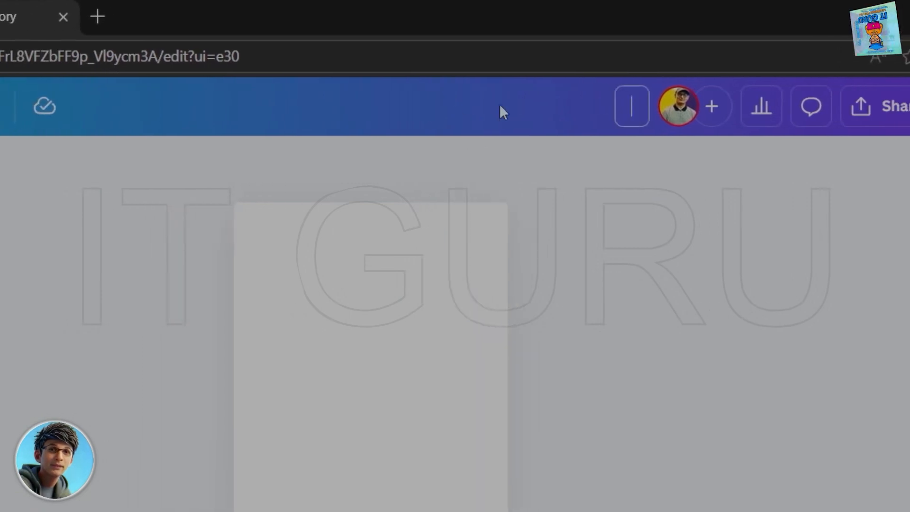
pyautogui.write('My stoy')
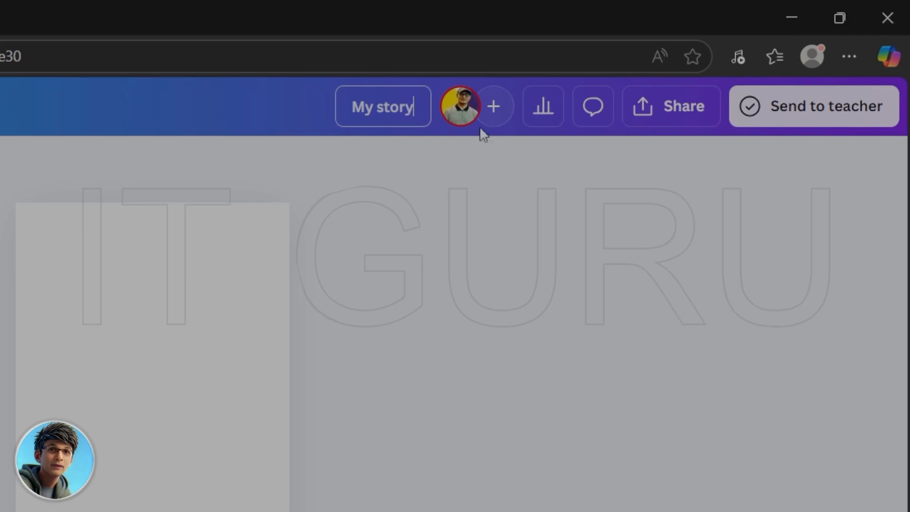
# - View the design's analytics window and its sharing options, closing each one without making changes
pyautogui.click(547, 116)
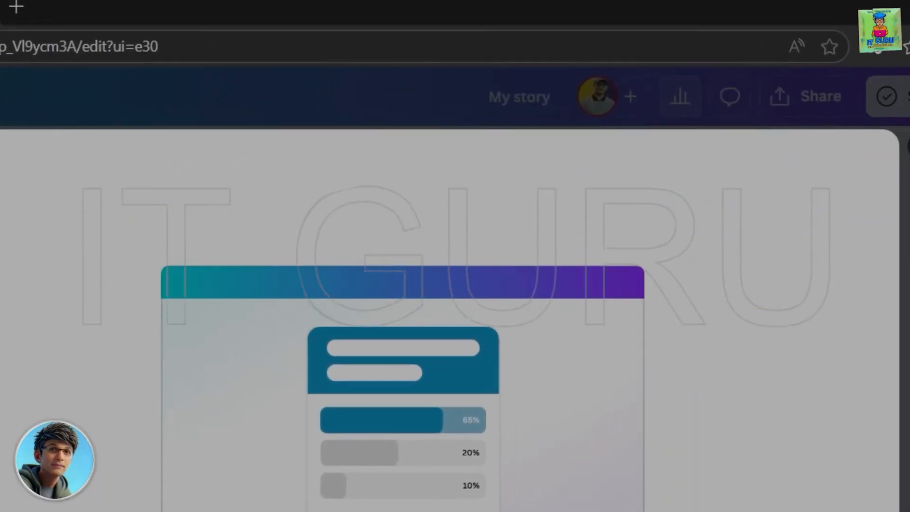
pyautogui.click(812, 168)
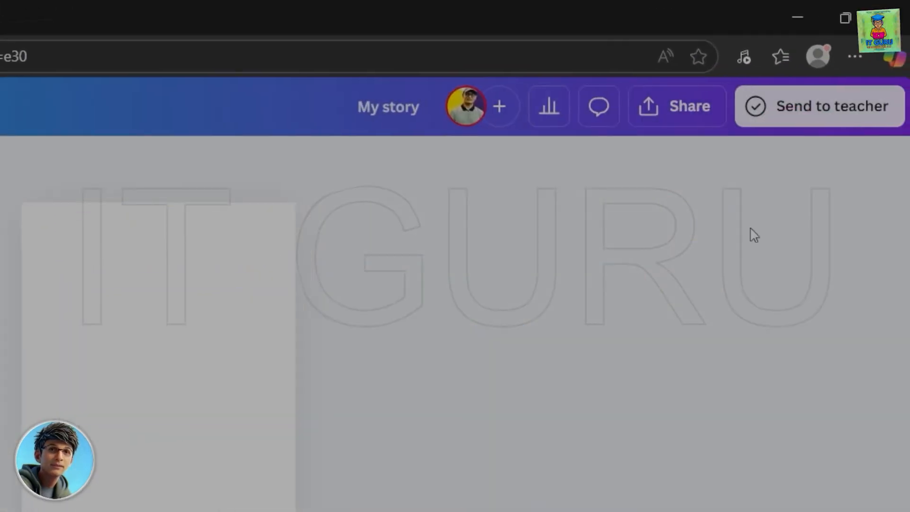
pyautogui.click(681, 109)
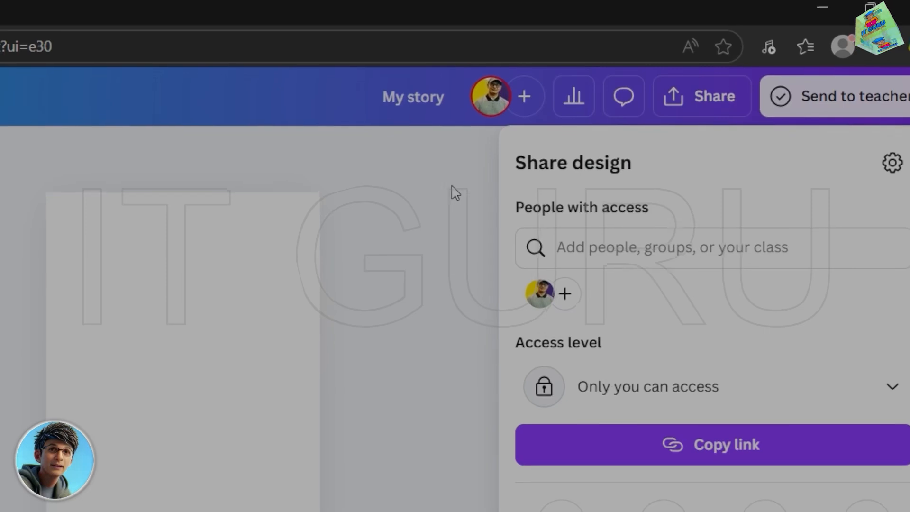
pyautogui.click(419, 33)
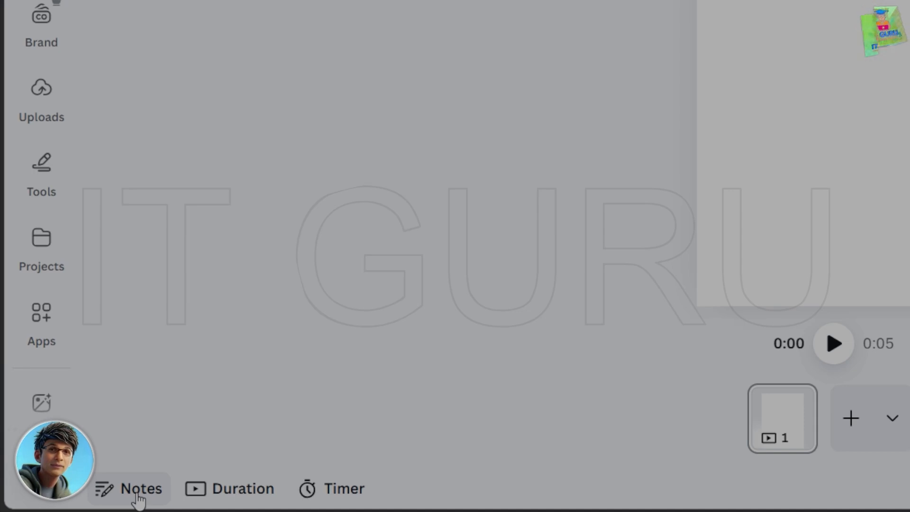
# - Add the note "page 1 note" to page 1 and close the notes
pyautogui.click(138, 493)
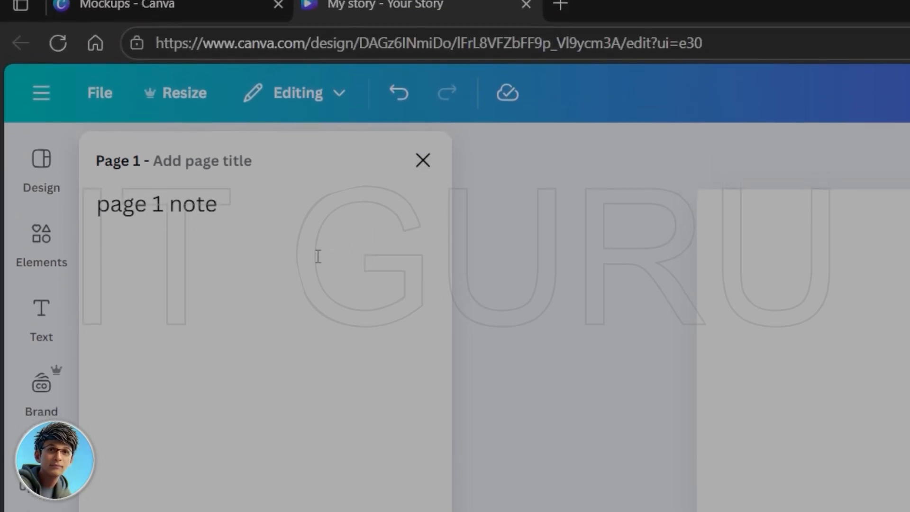
pyautogui.click(423, 174)
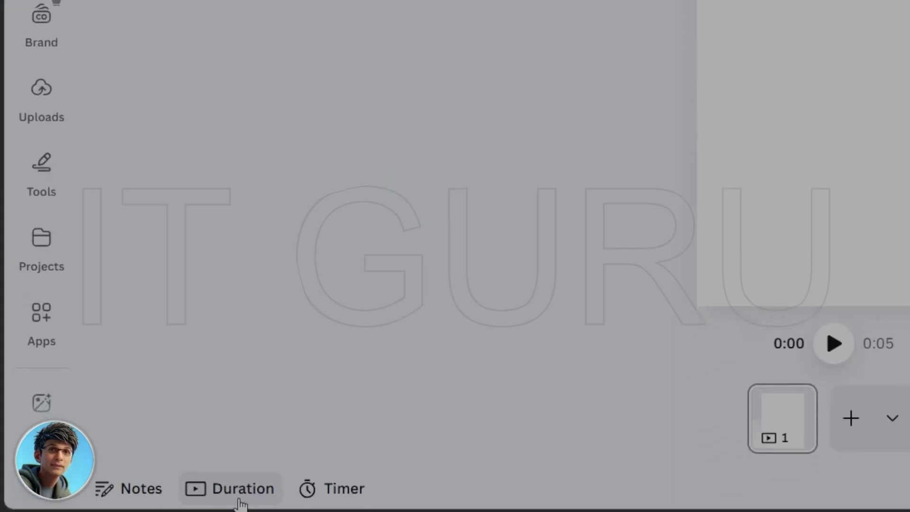
# - Show the page durations on the timeline and add two blank pages after page 1
pyautogui.click(243, 496)
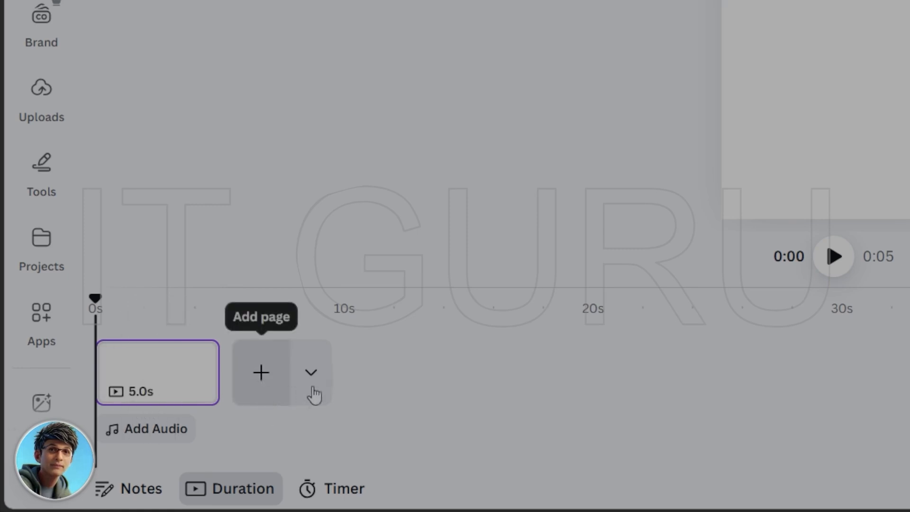
pyautogui.click(261, 373)
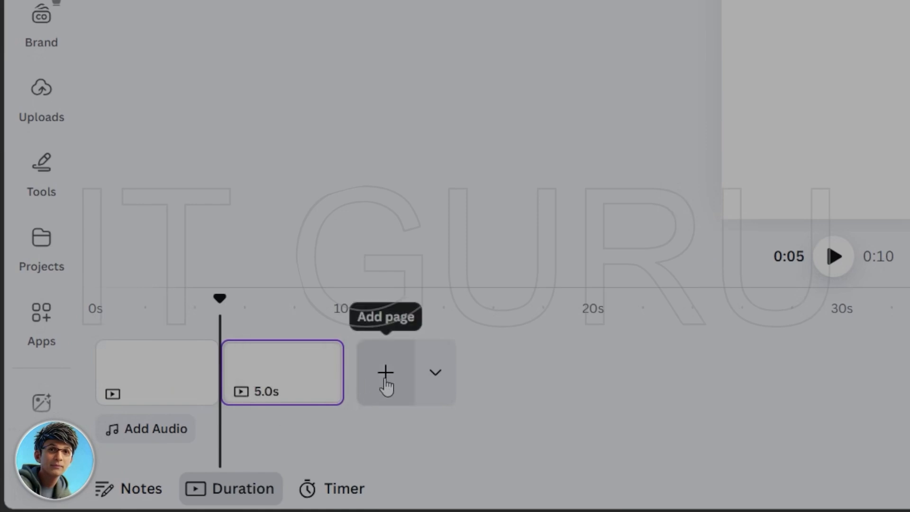
pyautogui.click(564, 385)
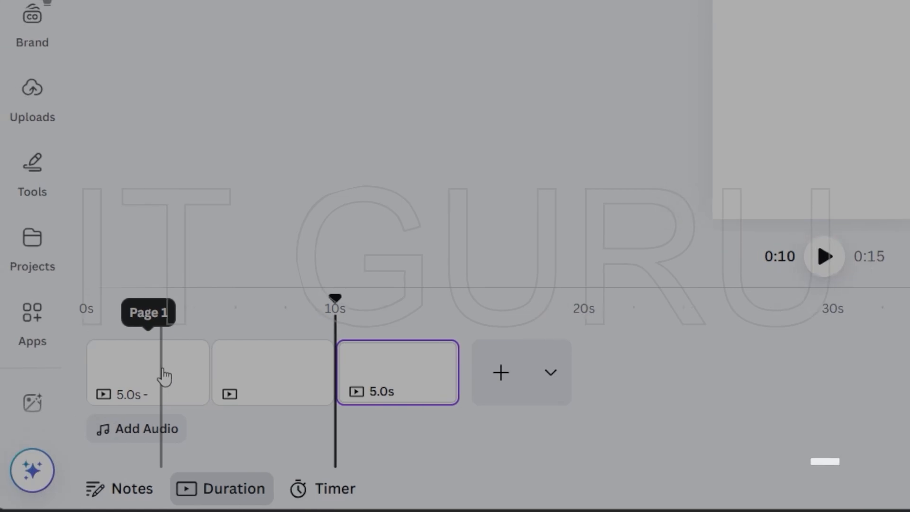
# - View the countdown timer and close it without starting it
pyautogui.click(345, 497)
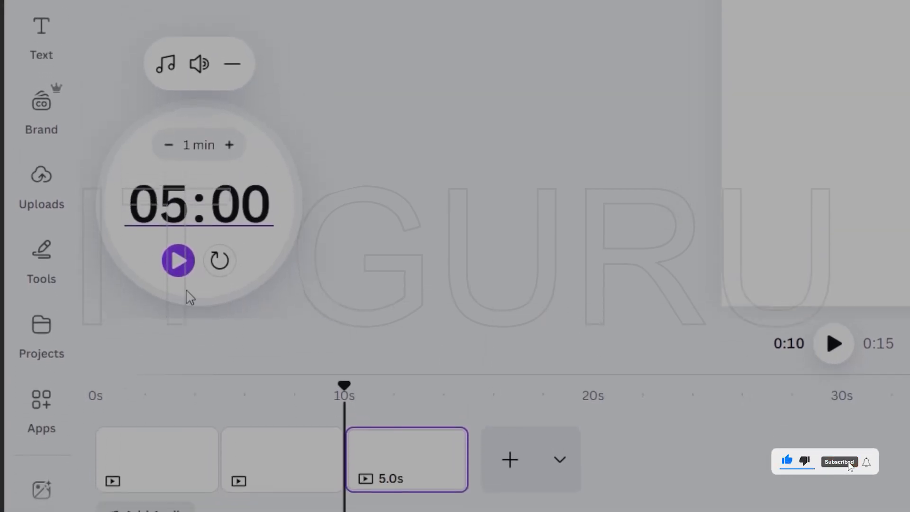
pyautogui.click(338, 495)
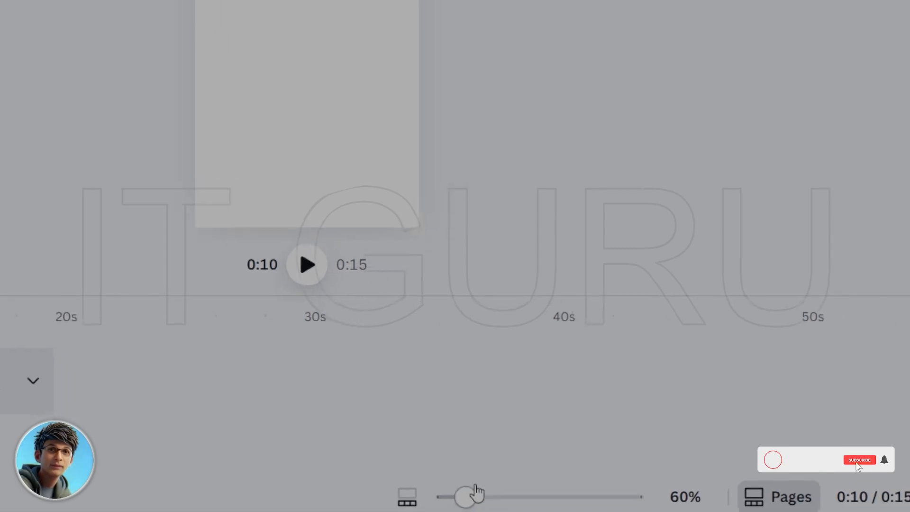
# - Set the timeline zoom to 30% and hide the page timeline to show the pages in a vertical scrolling view
pyautogui.moveTo(460, 495); pyautogui.dragTo(418, 500)
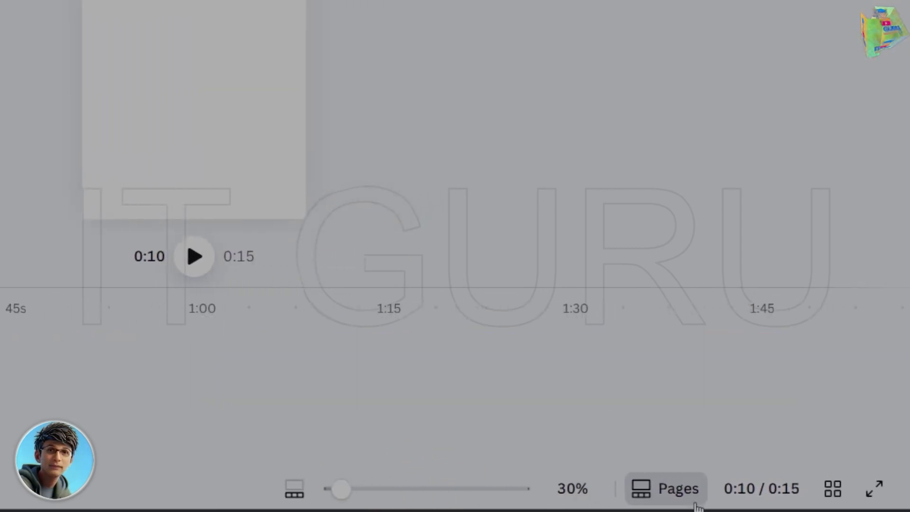
pyautogui.click(638, 494)
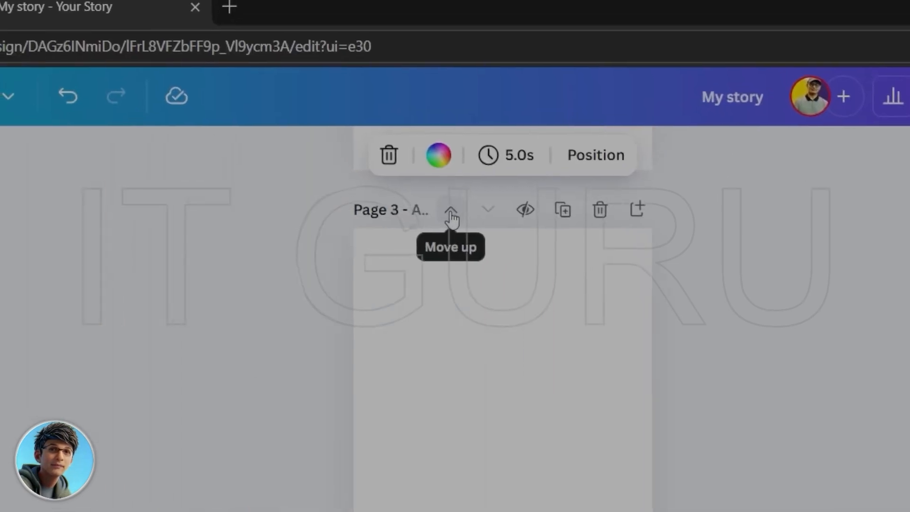
# - Move page 1 down in the page order and return it to first place
pyautogui.click(452, 219)
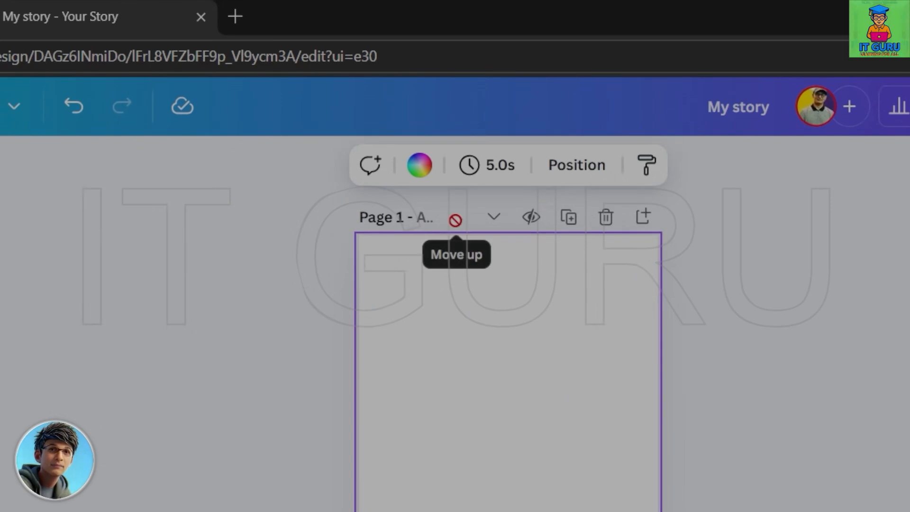
pyautogui.click(494, 217)
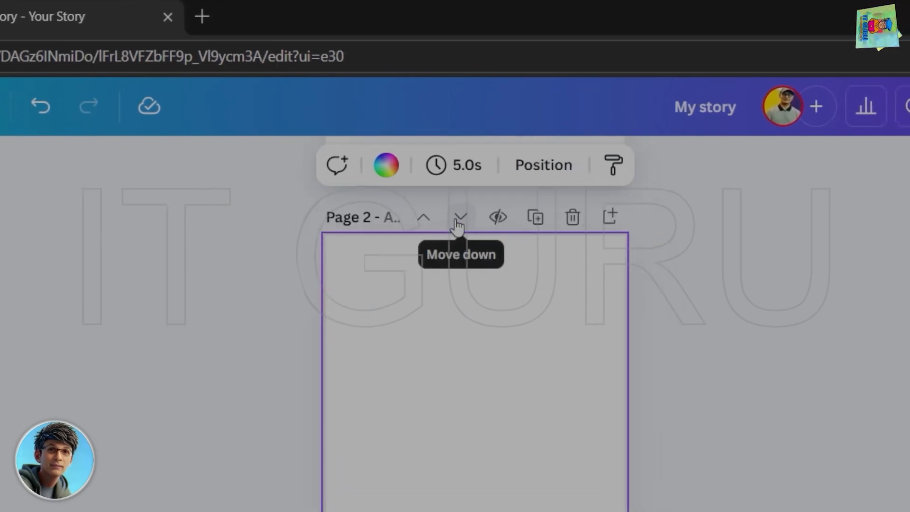
pyautogui.click(457, 218)
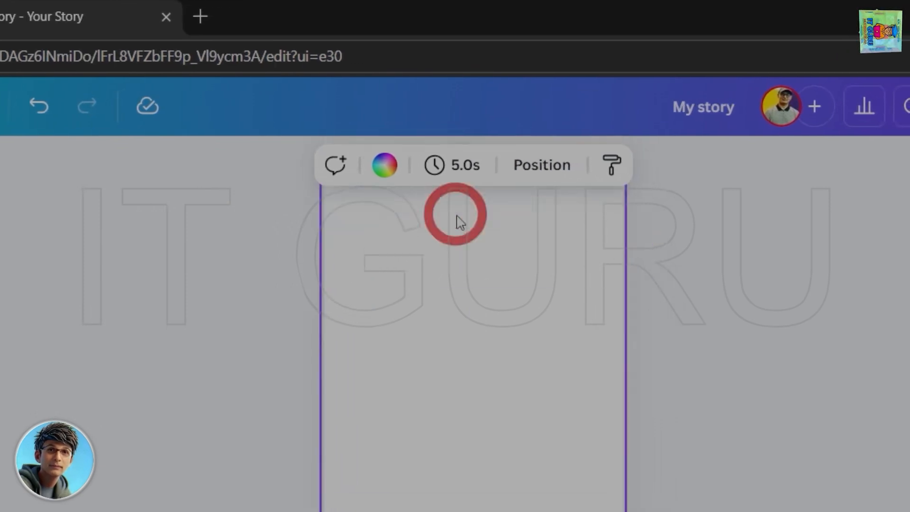
pyautogui.click(423, 217)
pyautogui.click(423, 217)
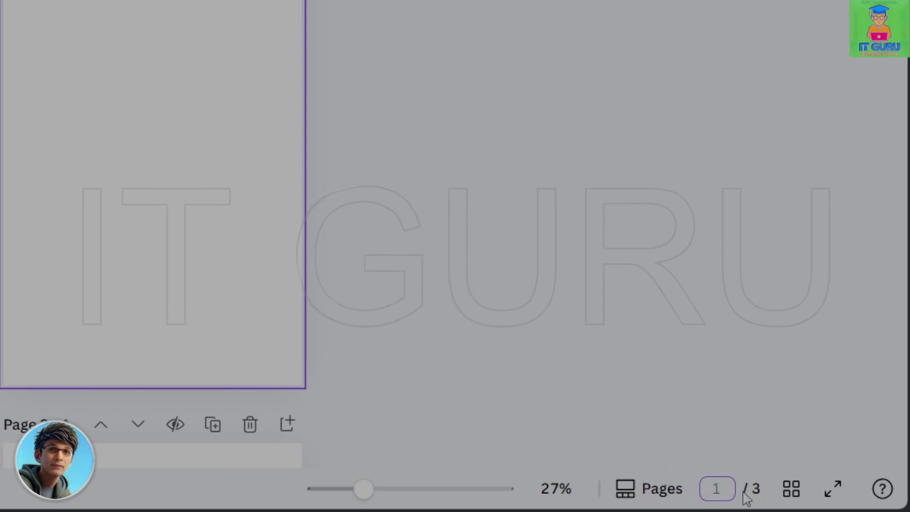
# - View all pages of the design in grid view and return to the scrolling page view
pyautogui.click(791, 493)
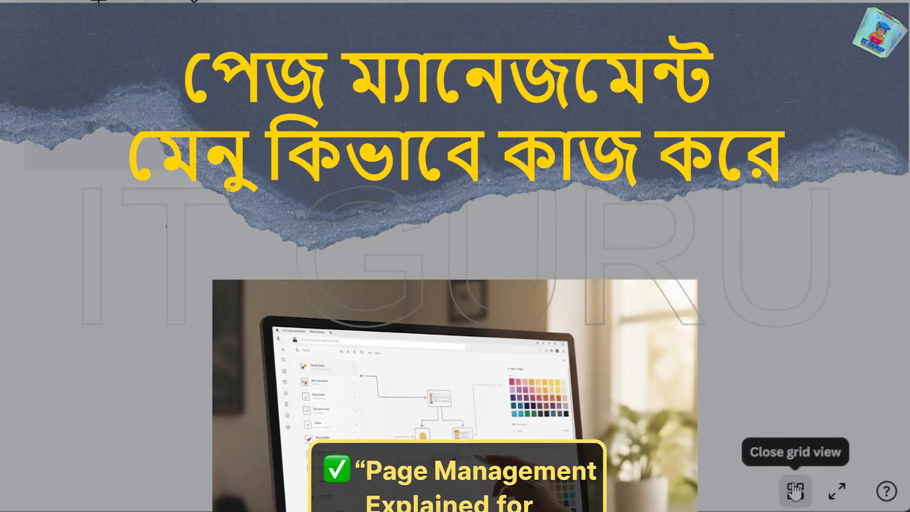
pyautogui.click(794, 490)
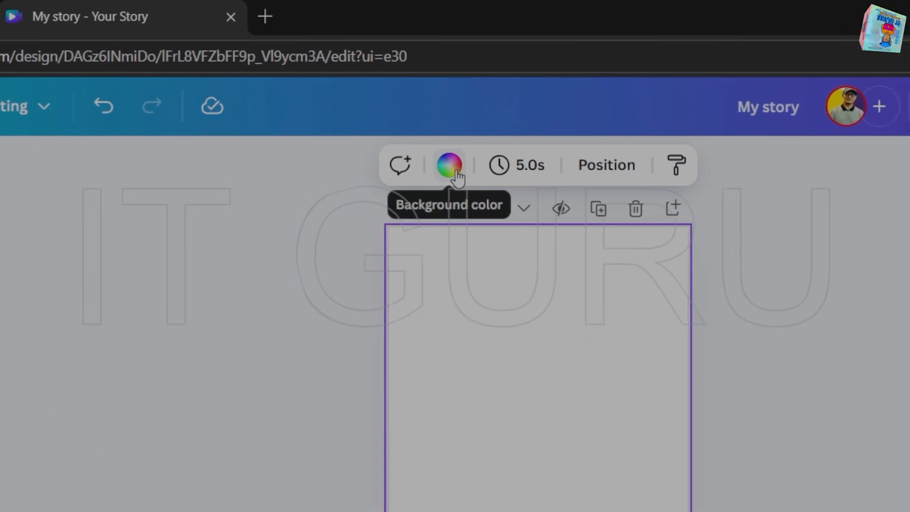
# - Try a lime background color on page 1 and set it back to white
pyautogui.click(455, 174)
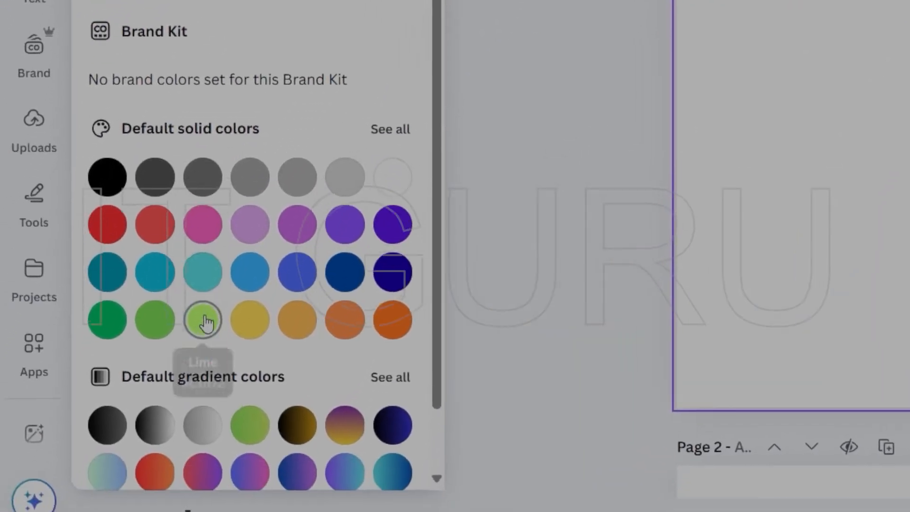
pyautogui.click(210, 290)
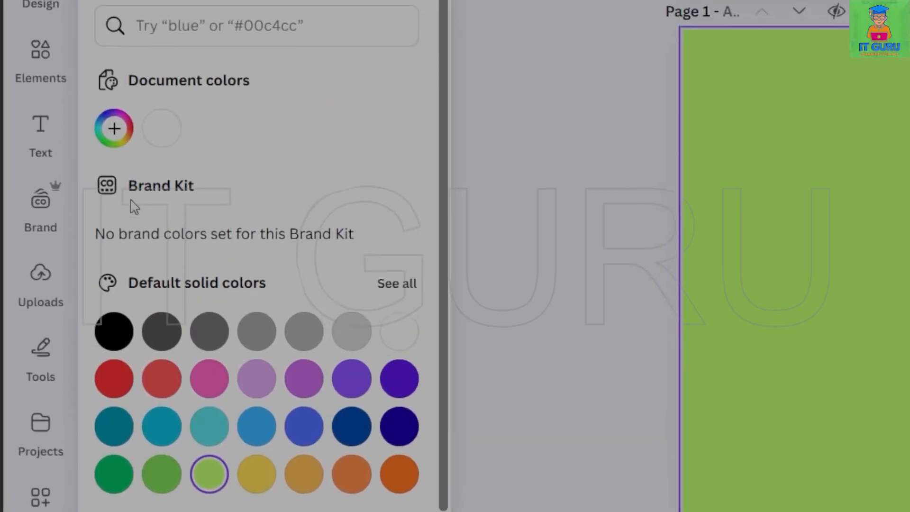
pyautogui.click(165, 139)
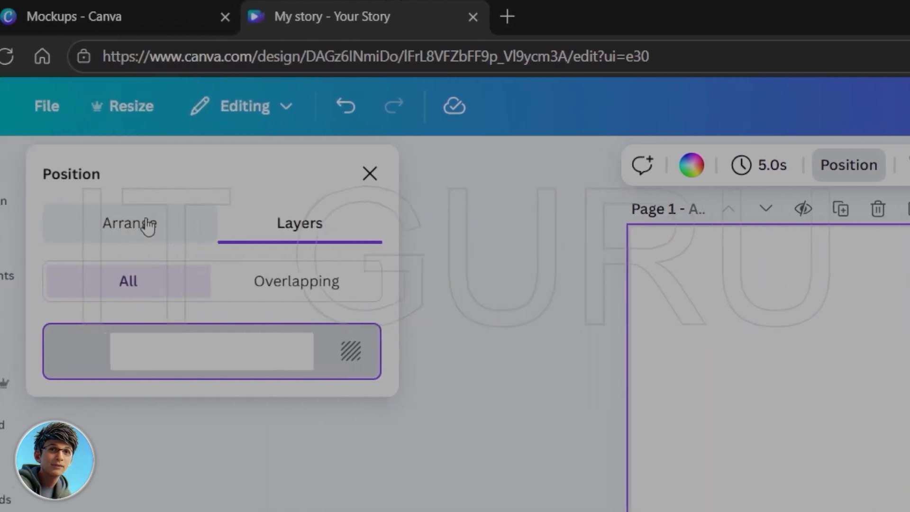
# - Review page 1's Layers and Arrange position options and close them without making changes
pyautogui.click(173, 223)
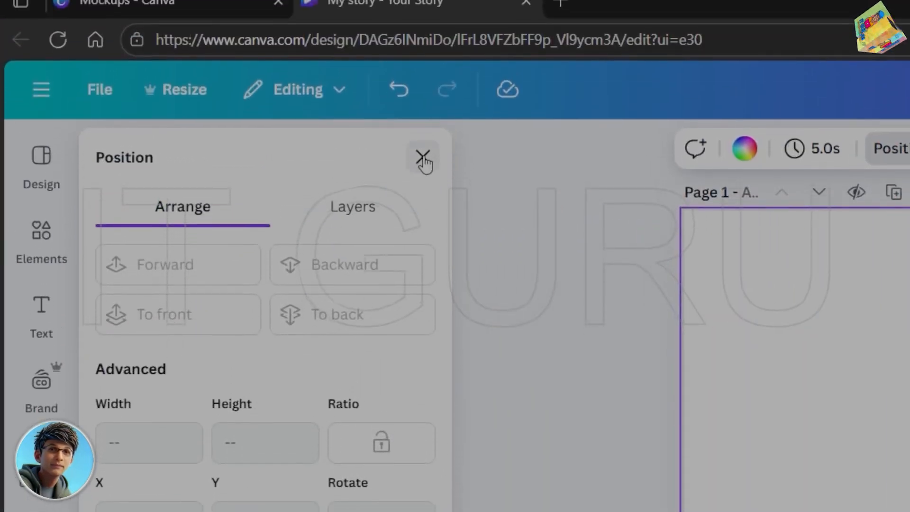
pyautogui.click(422, 157)
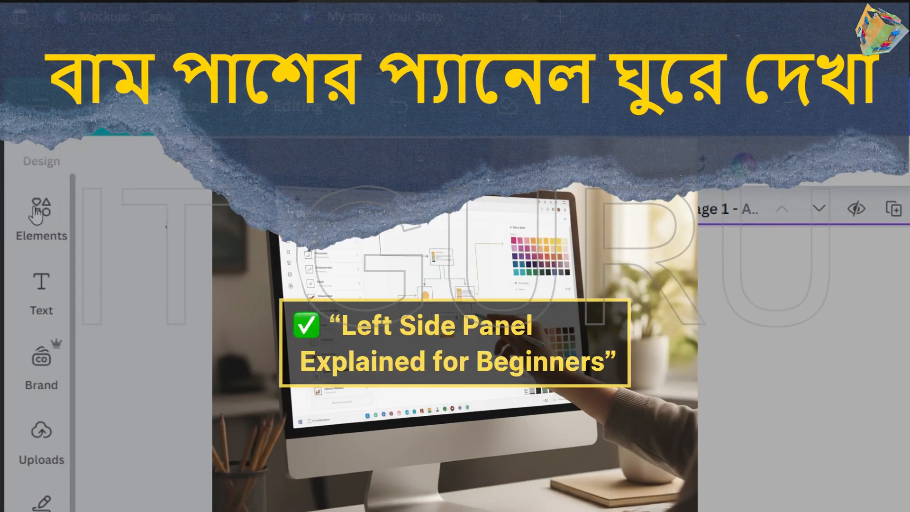
# - Look over the Elements library and the Design section's style combinations and color palettes, and return to the templates
pyautogui.click(36, 213)
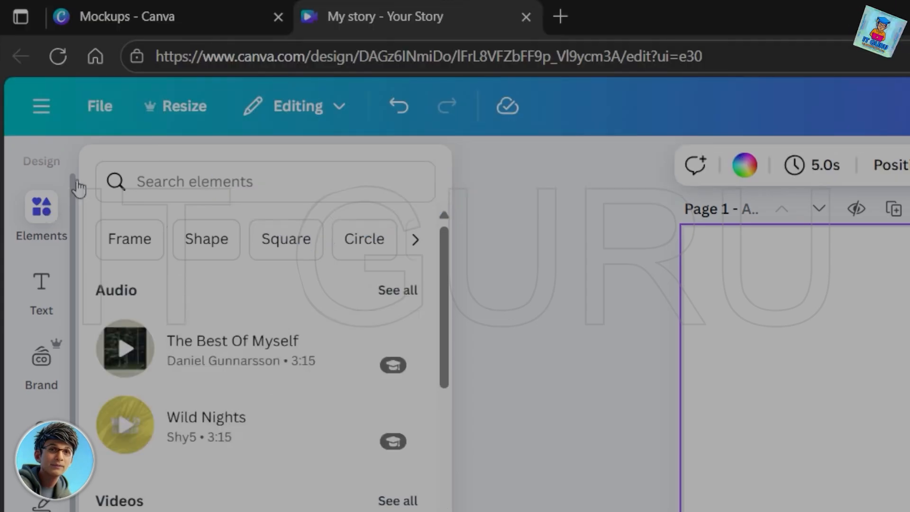
pyautogui.click(46, 195)
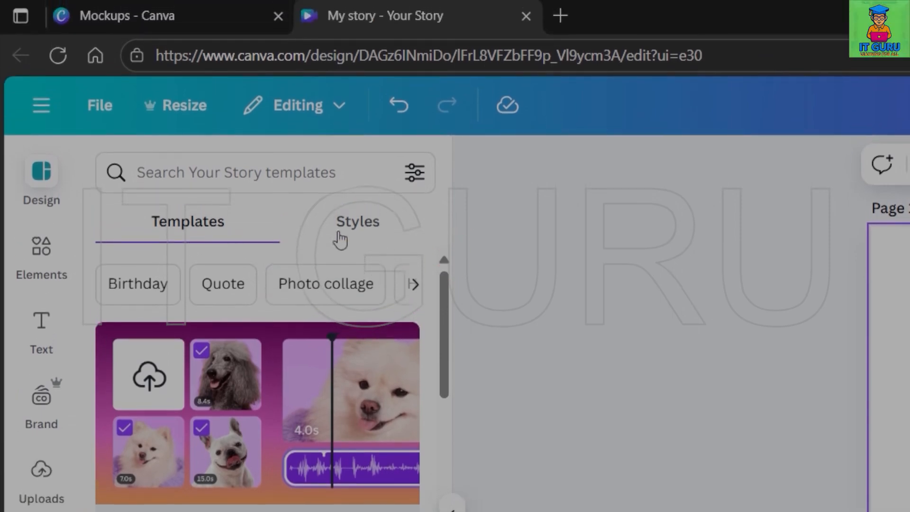
pyautogui.click(375, 229)
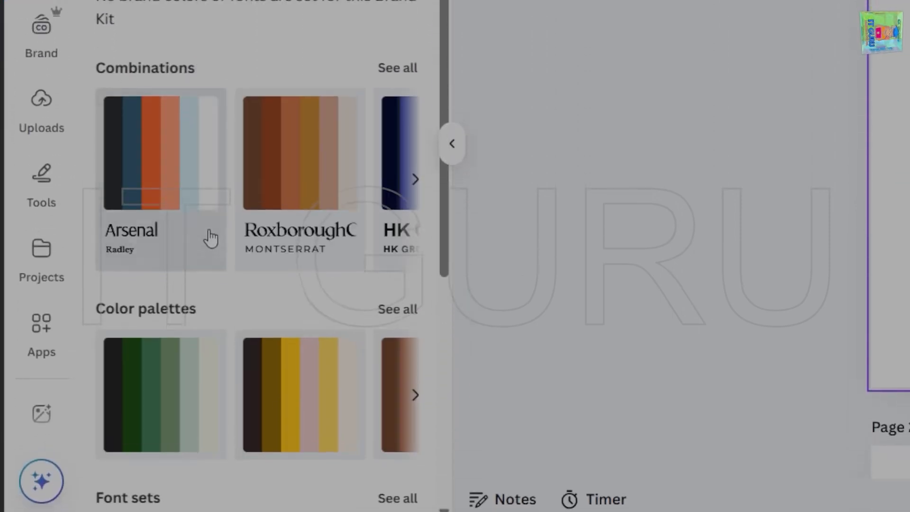
pyautogui.scroll(-6, 231, 257)
pyautogui.scroll(6, 232, 262)
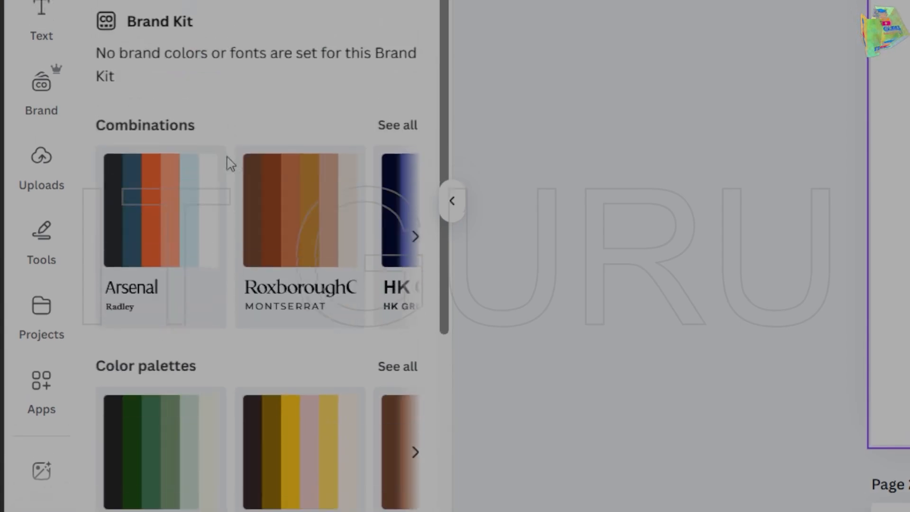
pyautogui.click(186, 150)
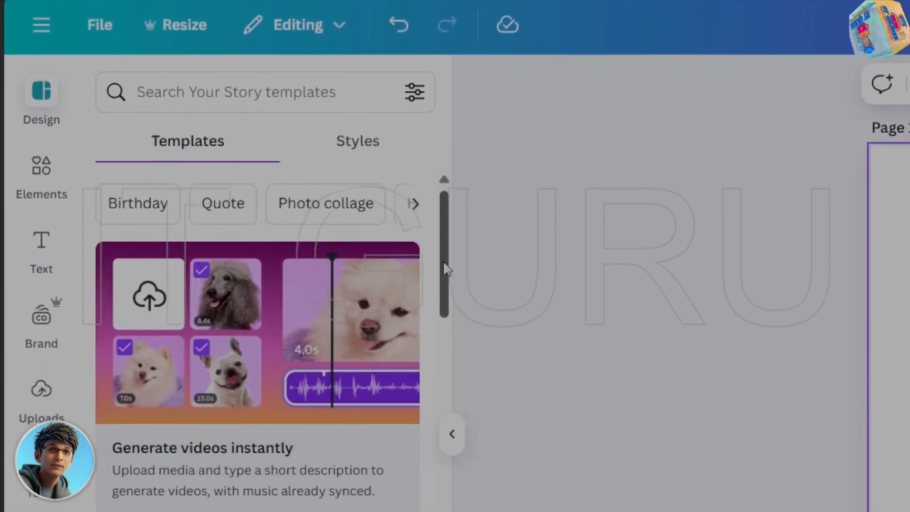
# - Browse the Your Story templates and return to the beginning of the list
pyautogui.moveTo(445, 282); pyautogui.dragTo(451, 406)
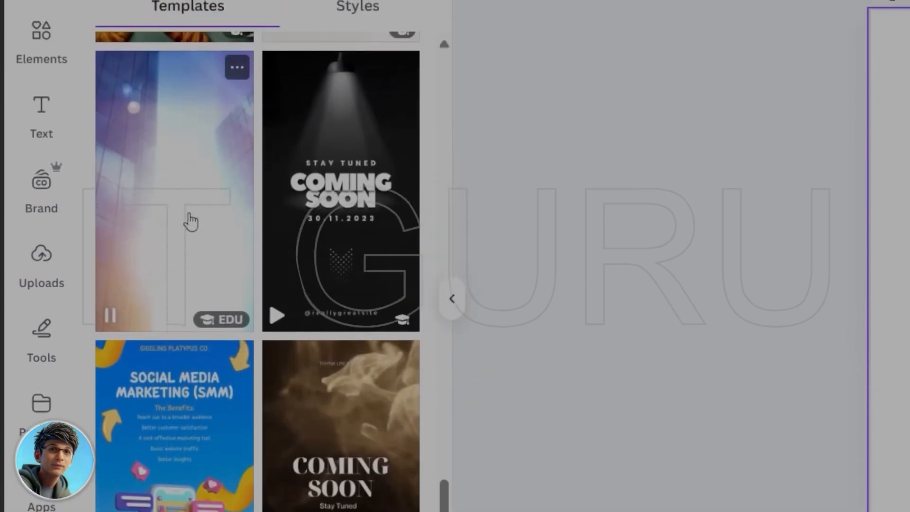
pyautogui.moveTo(448, 360); pyautogui.dragTo(432, 481)
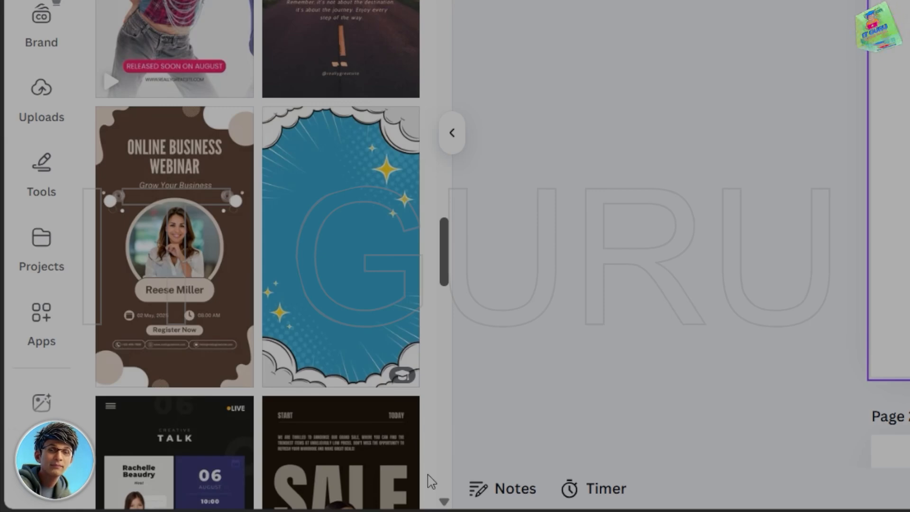
pyautogui.scroll(15, 431, 480)
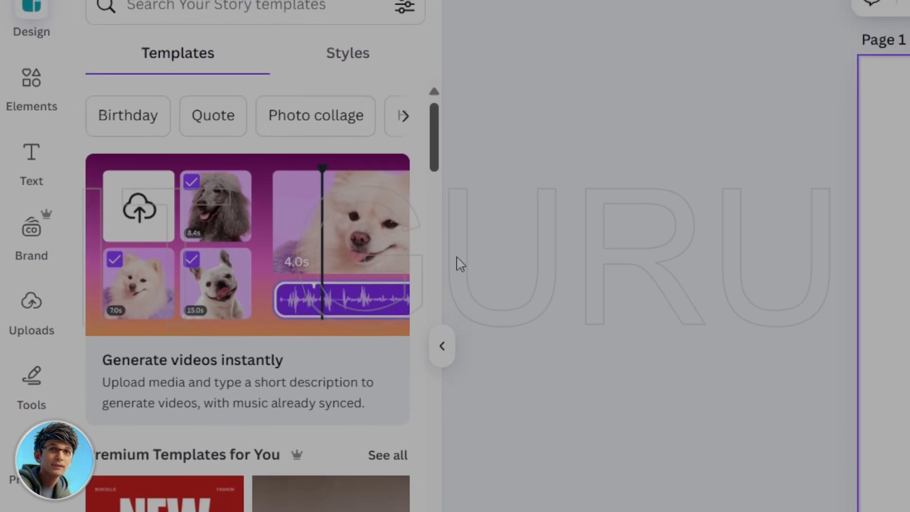
pyautogui.click(456, 257)
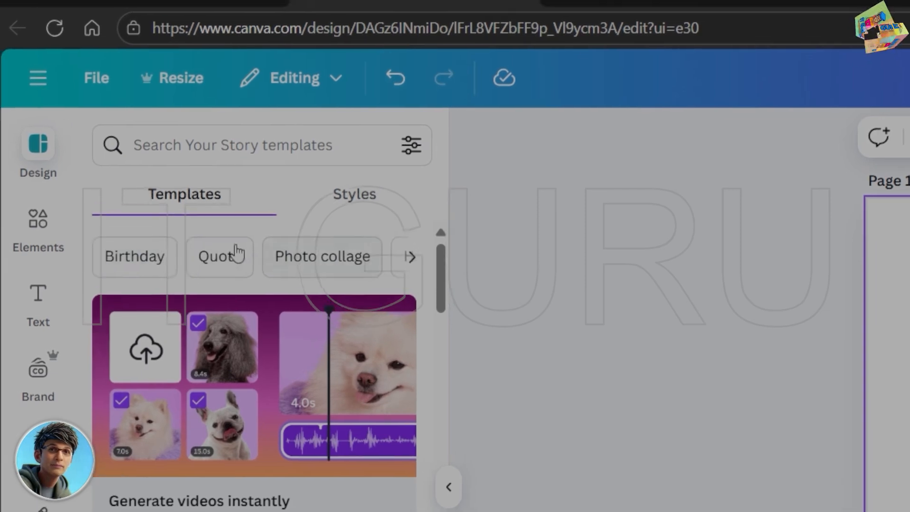
# - Browse the Birthday story templates and clear the template search
pyautogui.click(138, 252)
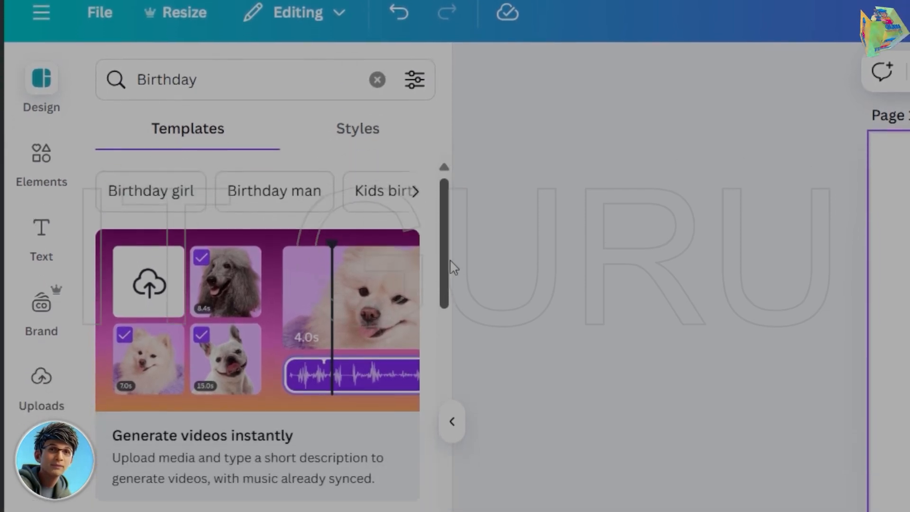
pyautogui.moveTo(450, 264); pyautogui.dragTo(496, 511)
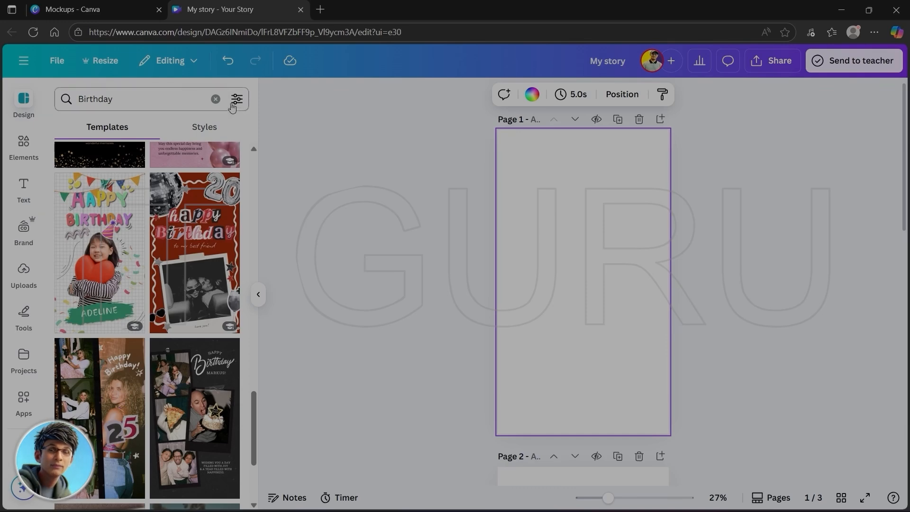
pyautogui.click(215, 99)
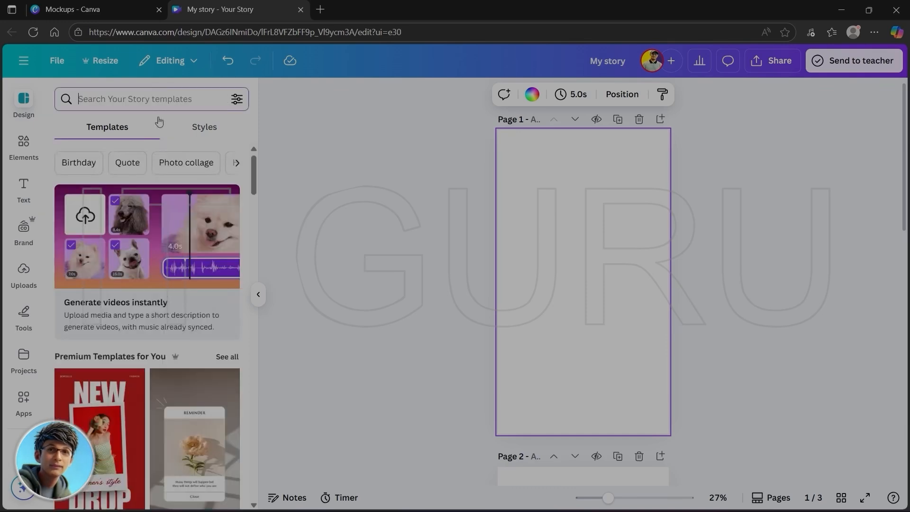
# - Browse the Quote templates, narrow them to Motivational quotes and clear the template search
pyautogui.click(127, 164)
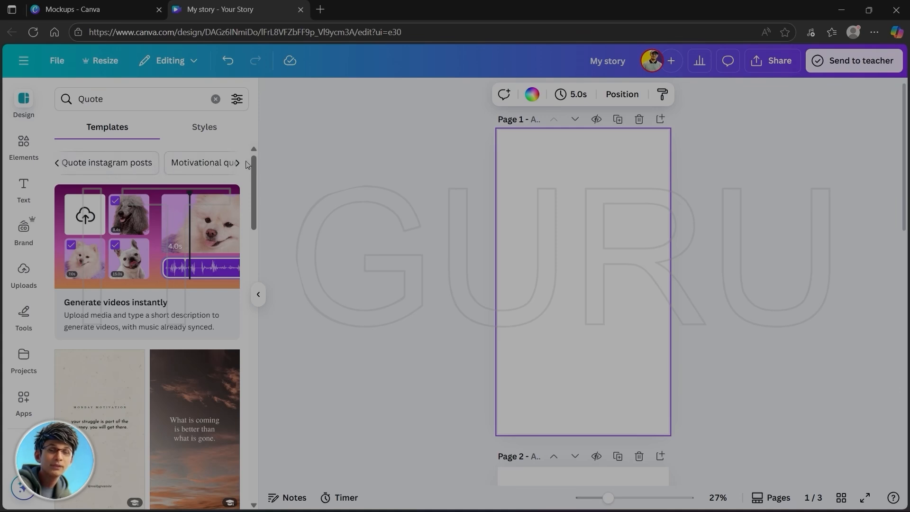
pyautogui.click(205, 169)
pyautogui.scroll(-8, 260, 246)
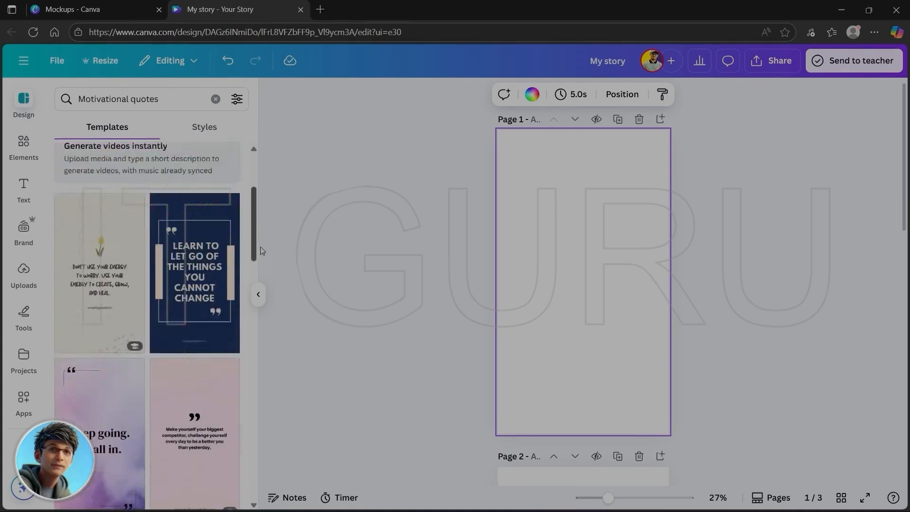
pyautogui.moveTo(254, 274); pyautogui.dragTo(262, 130)
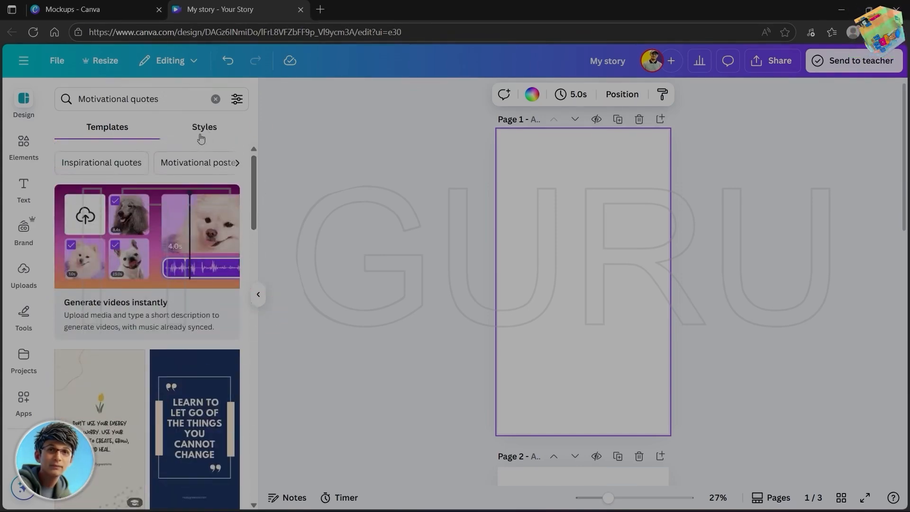
pyautogui.click(217, 100)
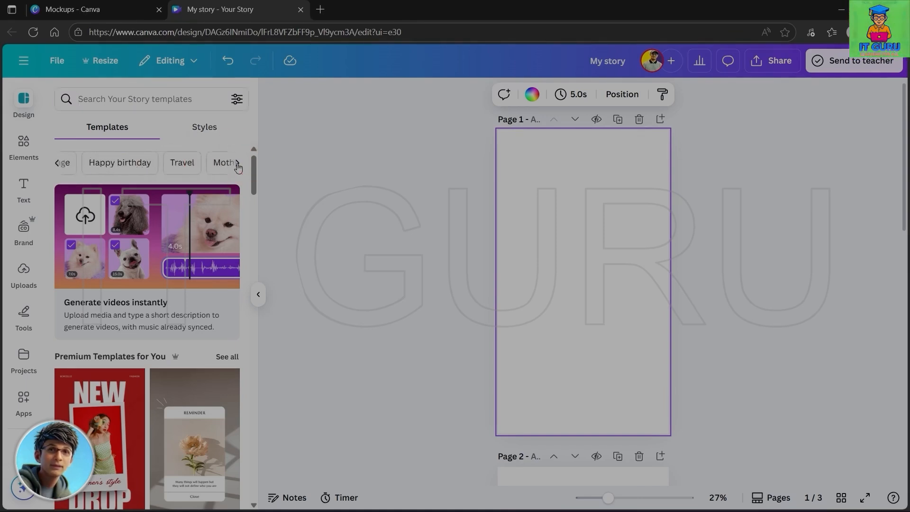
# - Browse the Travel story templates and apply the "VARANASI INDIA" boat template to page 1
pyautogui.click(237, 162)
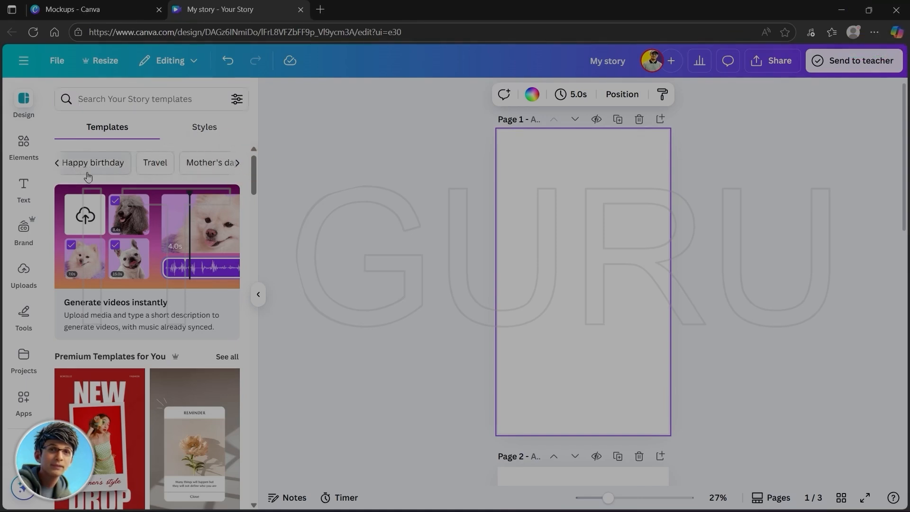
pyautogui.click(158, 164)
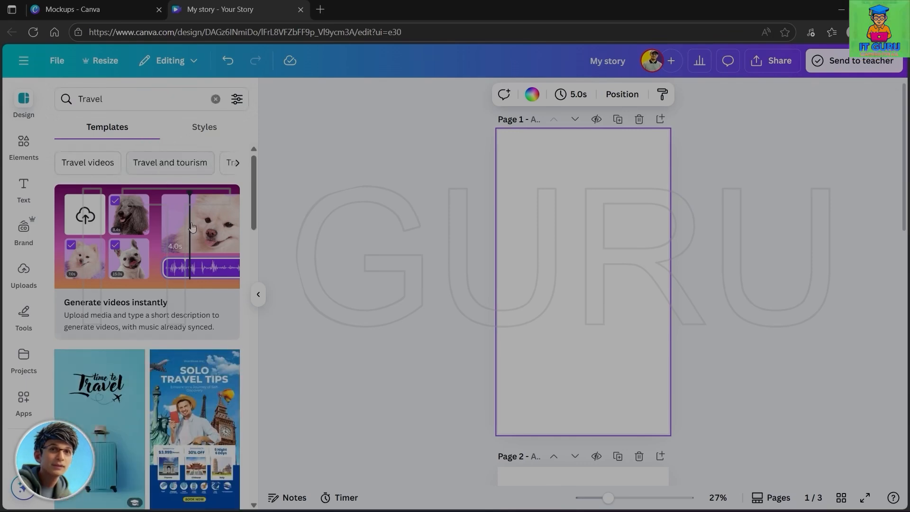
pyautogui.moveTo(255, 195); pyautogui.dragTo(284, 345)
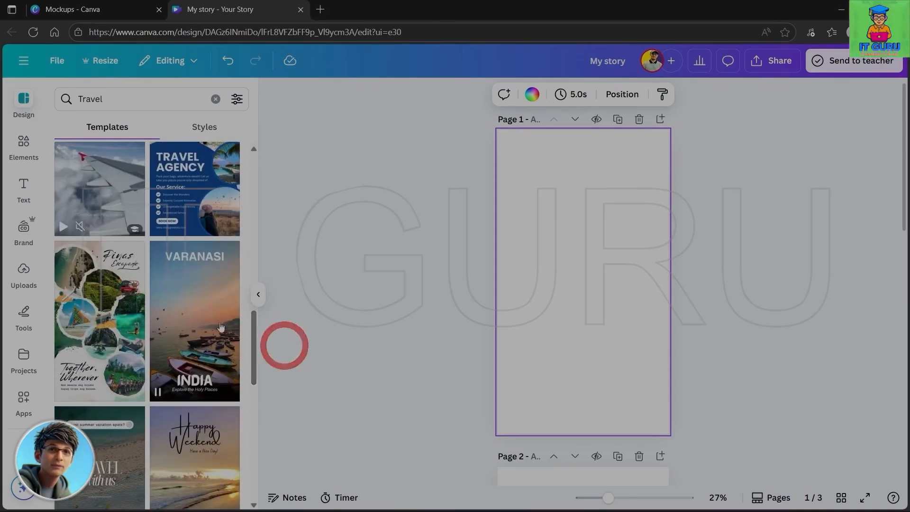
pyautogui.click(193, 312)
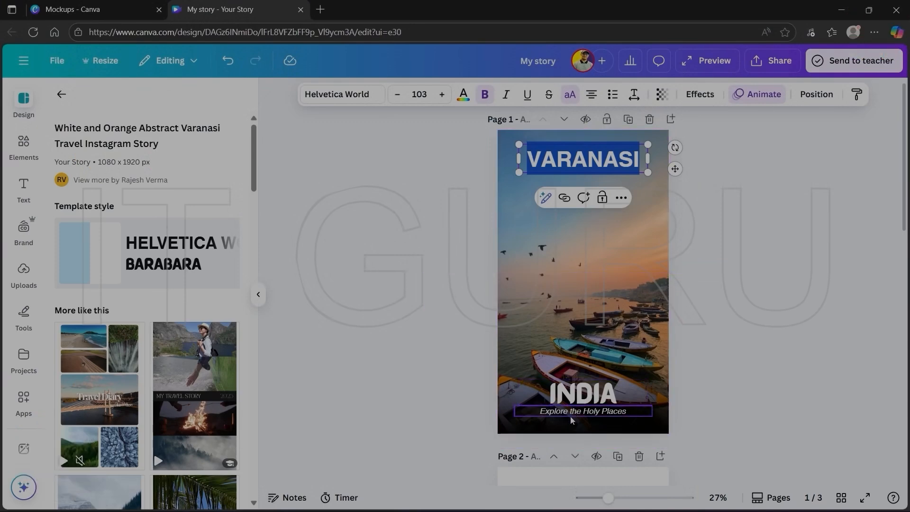
# - Replace the heading "VARANASI" on page 1 with "WORLD"
pyautogui.click(586, 231)
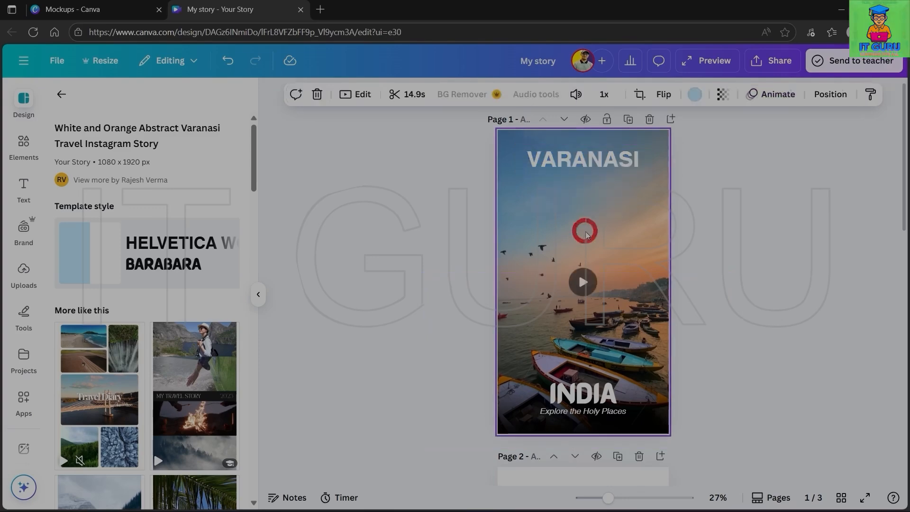
pyautogui.doubleClick(579, 164)
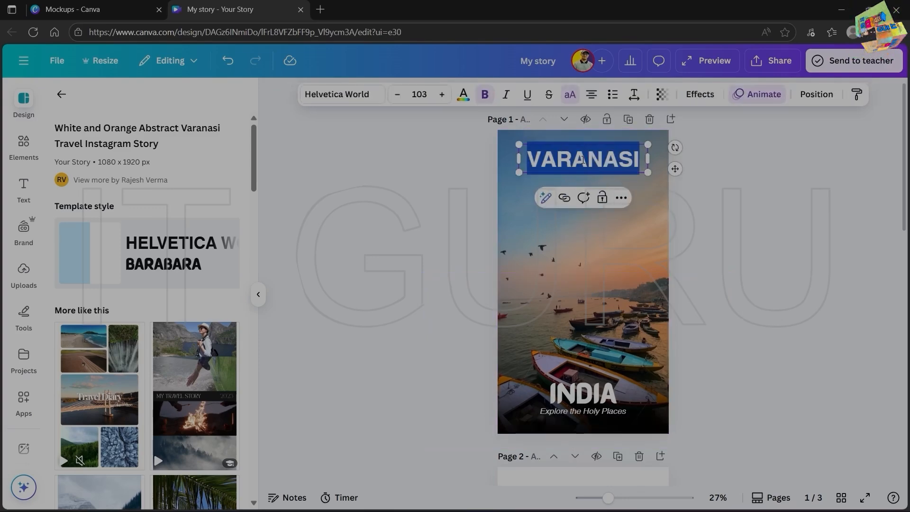
pyautogui.write('W')
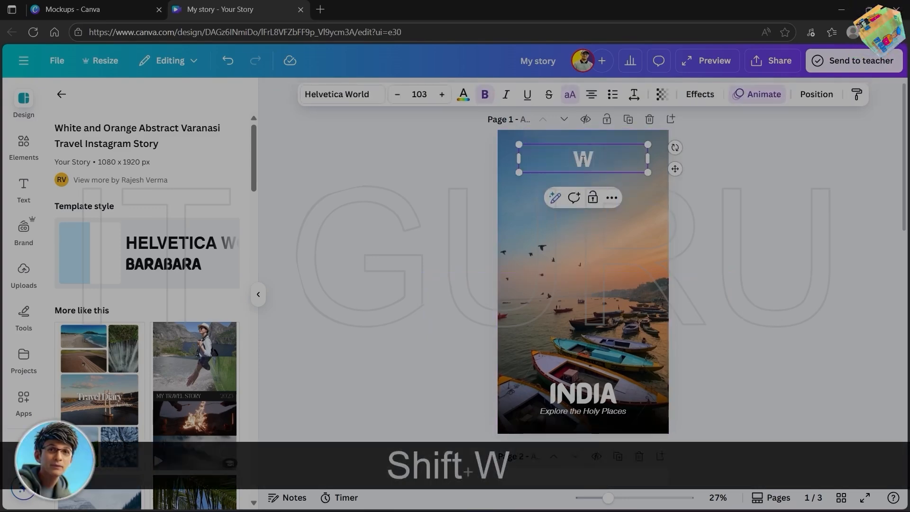
pyautogui.write('ORLD')
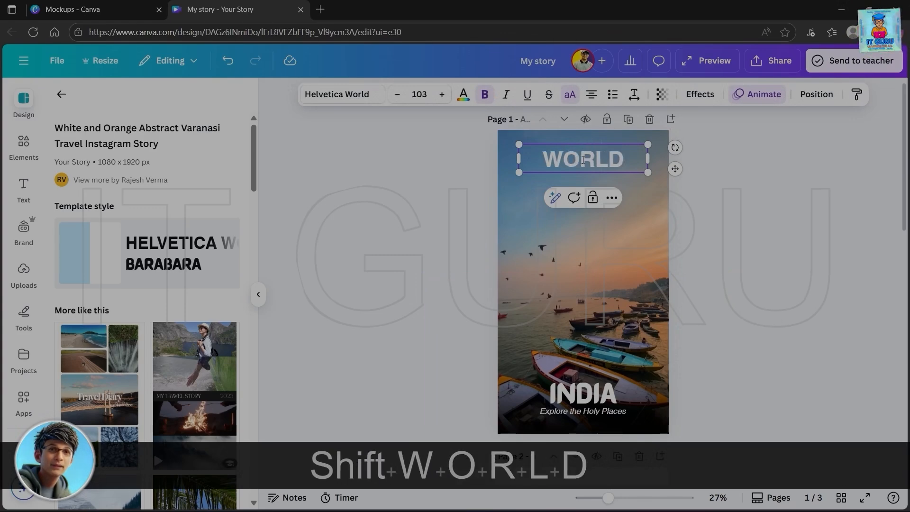
# - Replace the large "INDIA" text near the bottom of page 1 with "ISLANDS" and deselect it
pyautogui.click(584, 397)
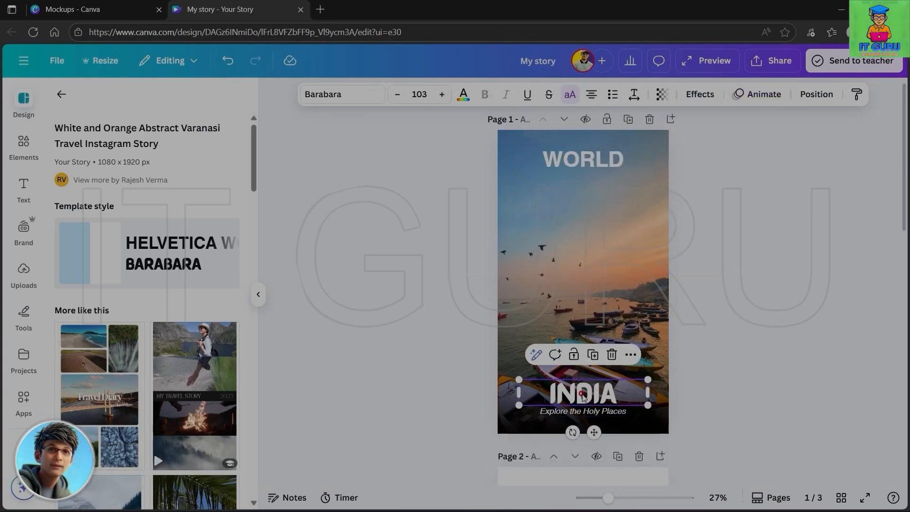
pyautogui.doubleClick(583, 397)
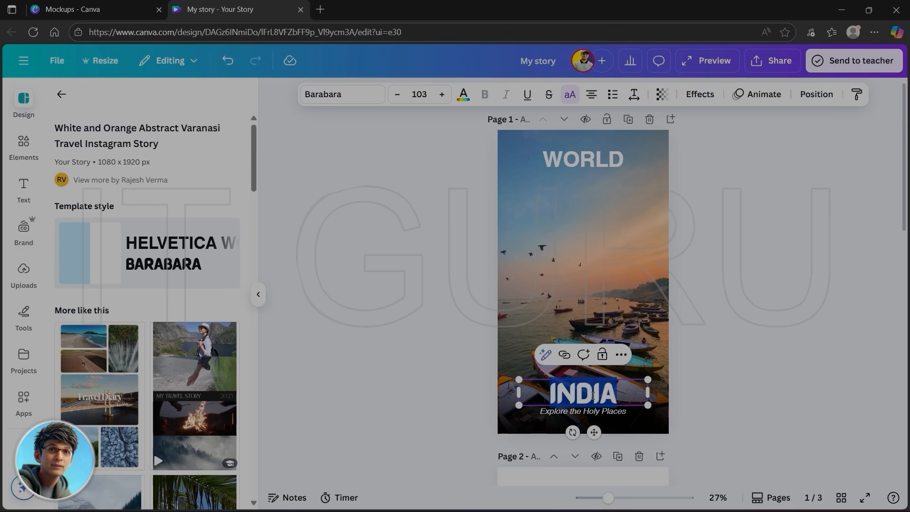
pyautogui.write('ISLANDS')
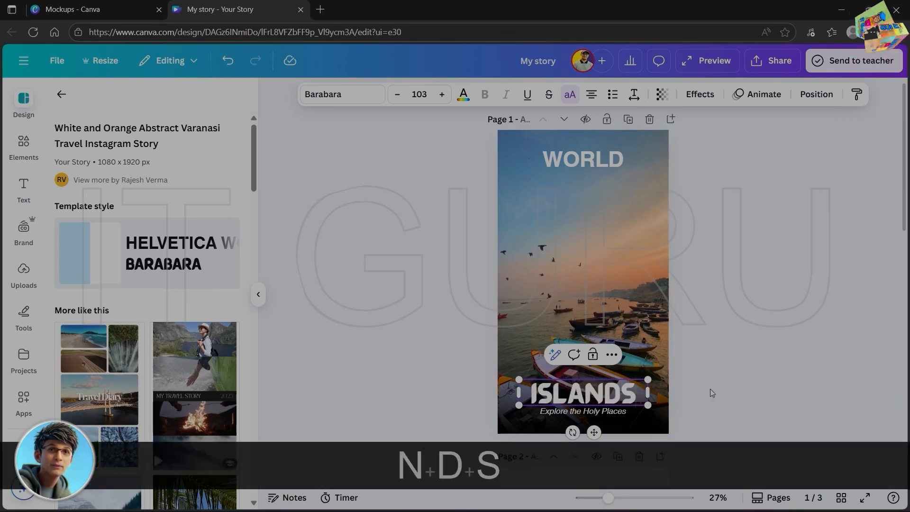
pyautogui.click(701, 215)
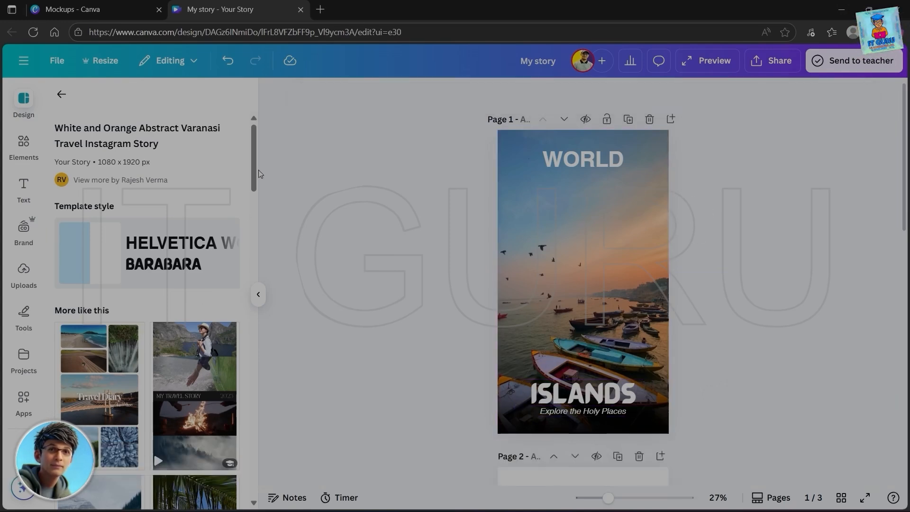
# - Look through the similar templates suggested for the applied travel story and leave the template's details
pyautogui.moveTo(253, 165); pyautogui.dragTo(279, 486)
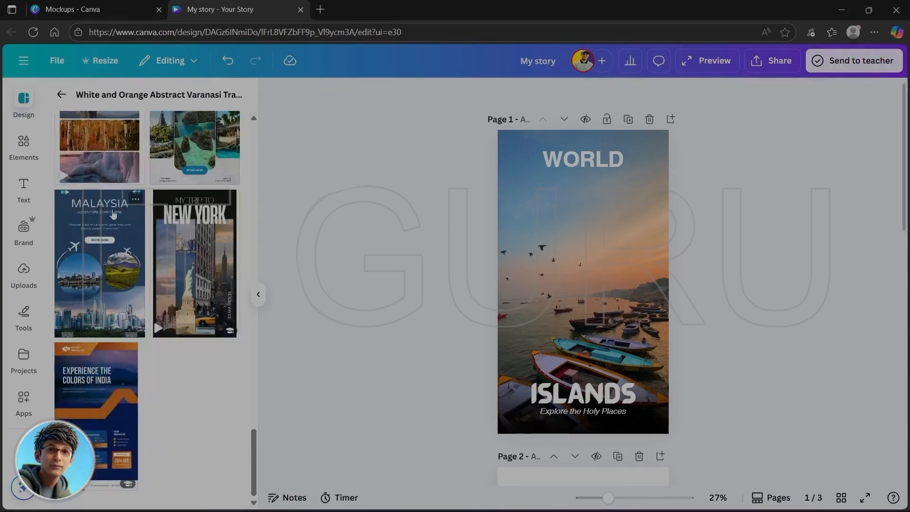
pyautogui.moveTo(254, 444); pyautogui.dragTo(270, 109)
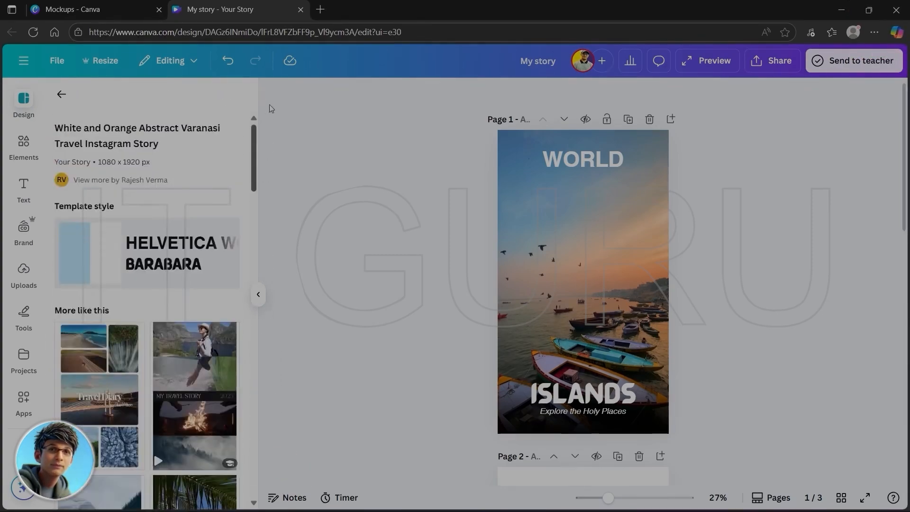
pyautogui.click(61, 96)
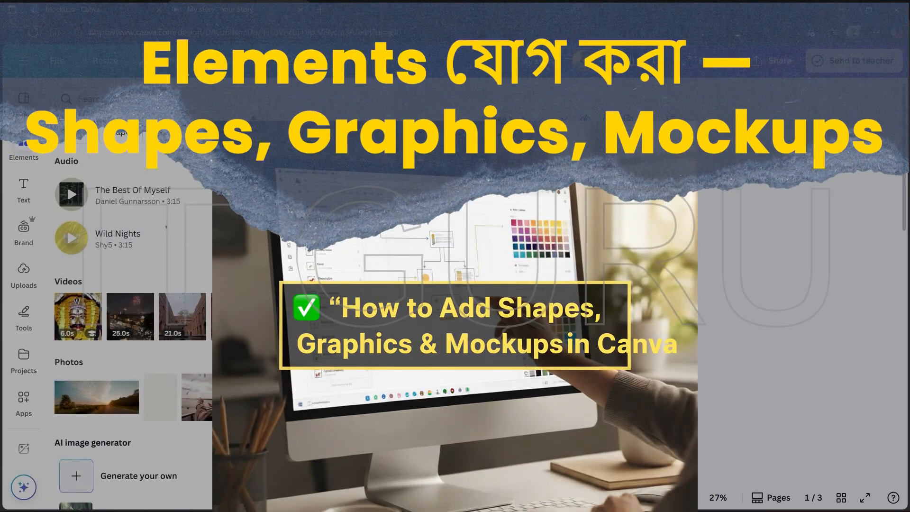
# - Place the 25-second night city video from the Elements library on page 1 and delete it again
pyautogui.scroll(-2, 138, 222)
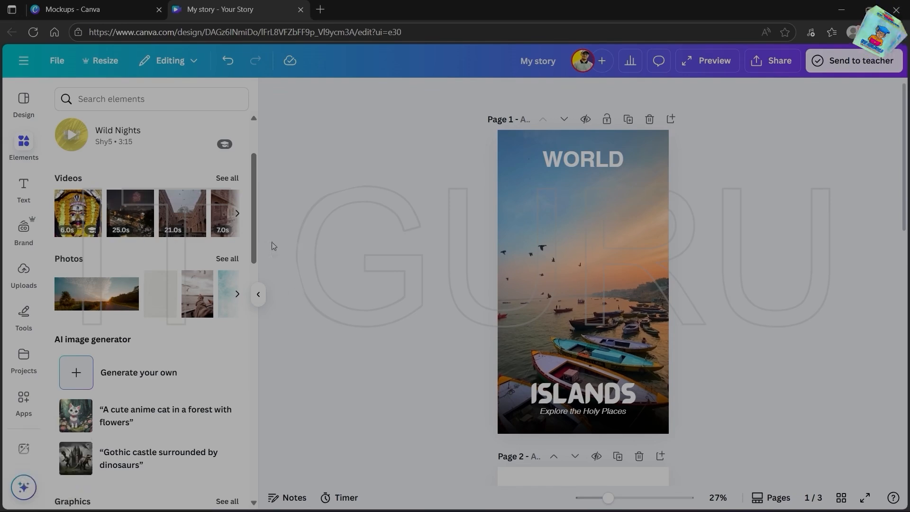
pyautogui.moveTo(139, 226); pyautogui.dragTo(381, 222)
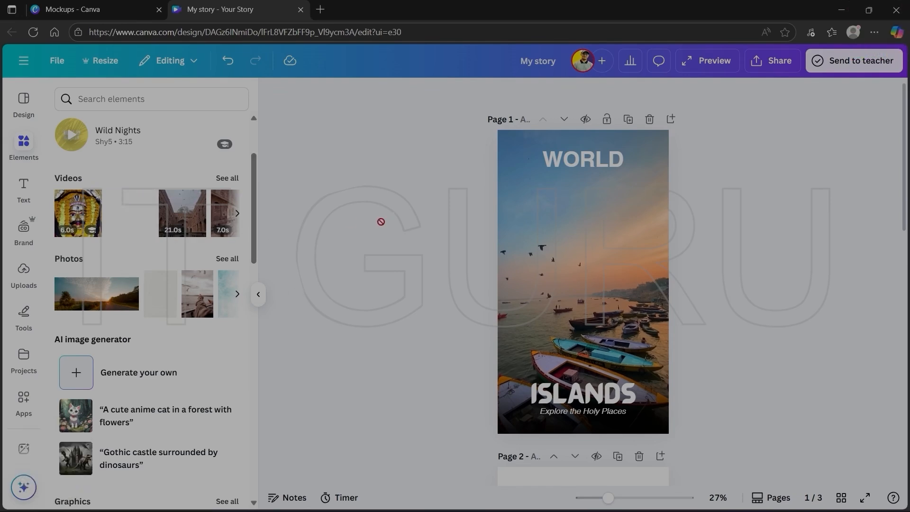
pyautogui.moveTo(562, 216)
pyautogui.mouseDown()
pyautogui.moveTo(590, 211)
pyautogui.moveTo(552, 207)
pyautogui.mouseUp()
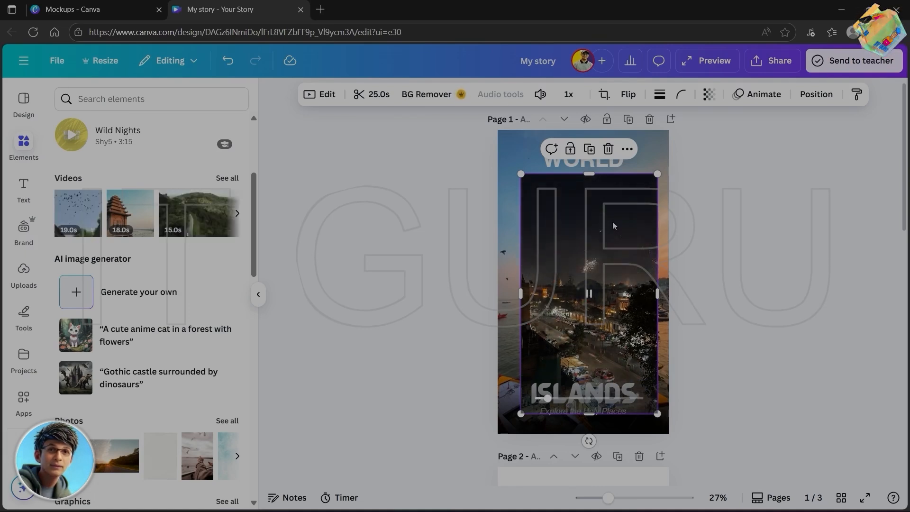
pyautogui.press('Delete')
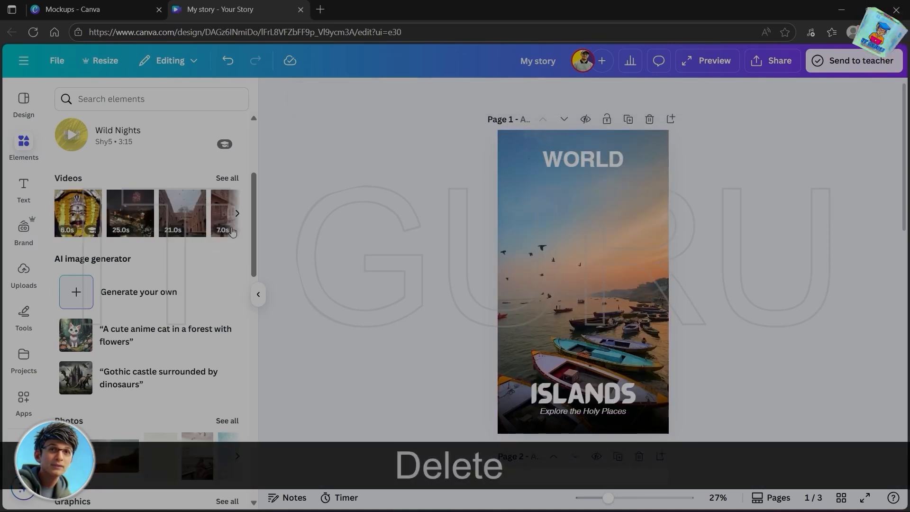
# - Browse the Elements library's videos and graphics, open the full Shapes collection and add a four-pointed star below the WORLD heading
pyautogui.click(237, 213)
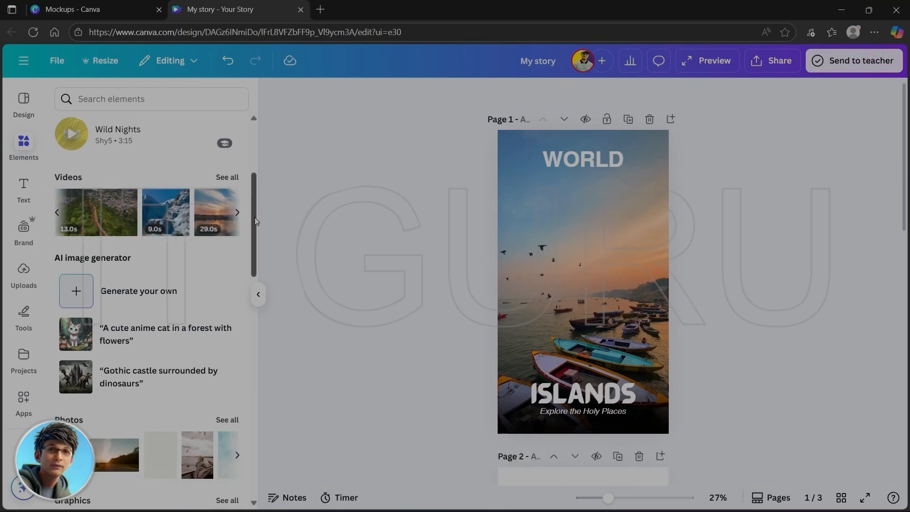
pyautogui.moveTo(252, 217); pyautogui.dragTo(283, 294)
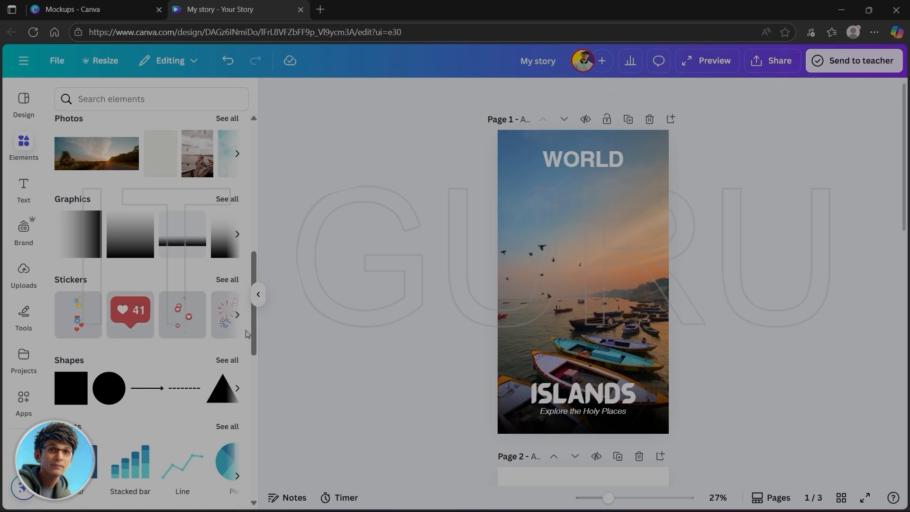
pyautogui.moveTo(255, 318); pyautogui.dragTo(257, 365)
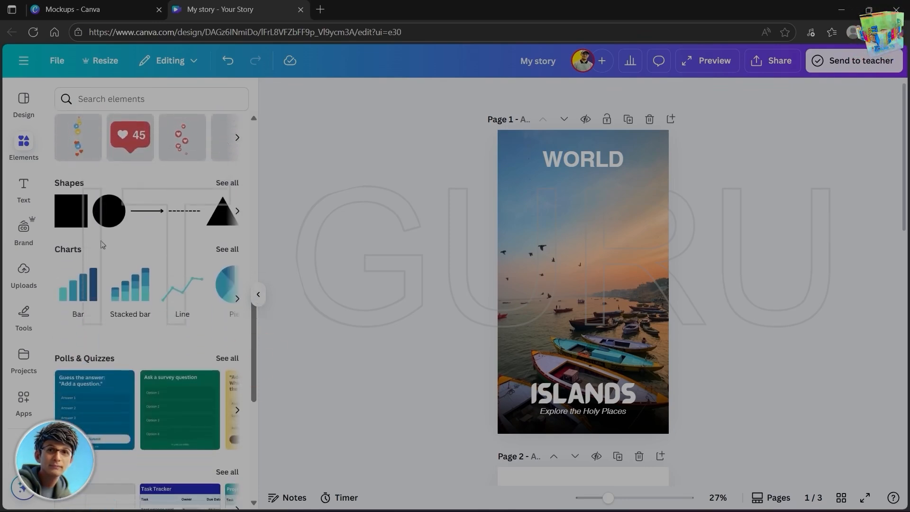
pyautogui.click(226, 183)
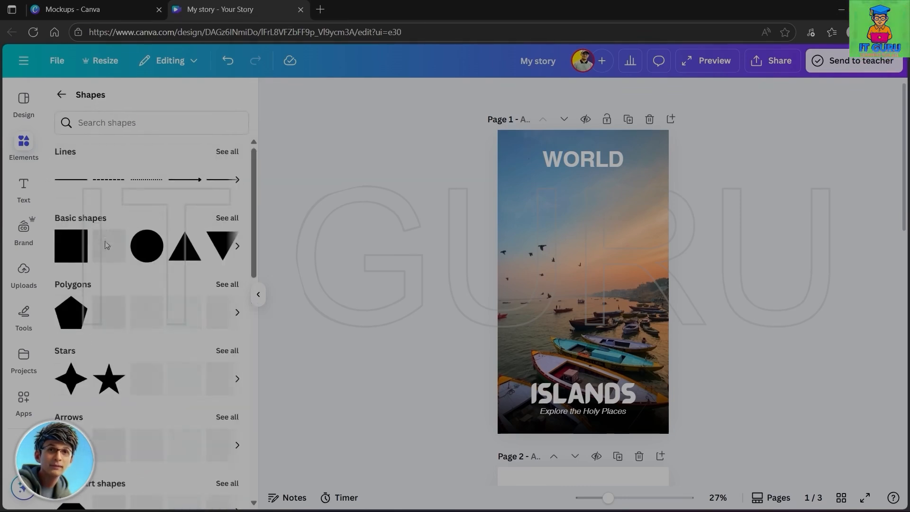
pyautogui.moveTo(110, 380); pyautogui.dragTo(551, 199)
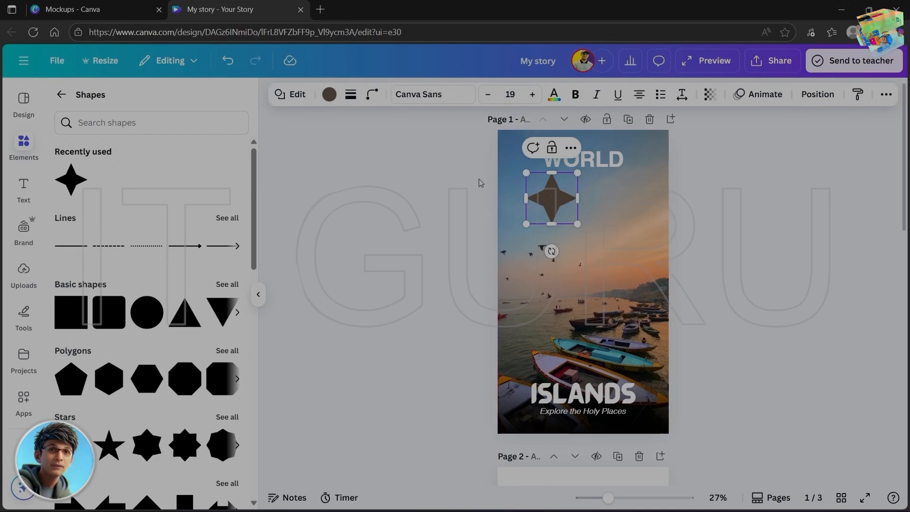
# - Recolor the four-pointed star pink and move it to the center beneath the WORLD heading
pyautogui.click(329, 100)
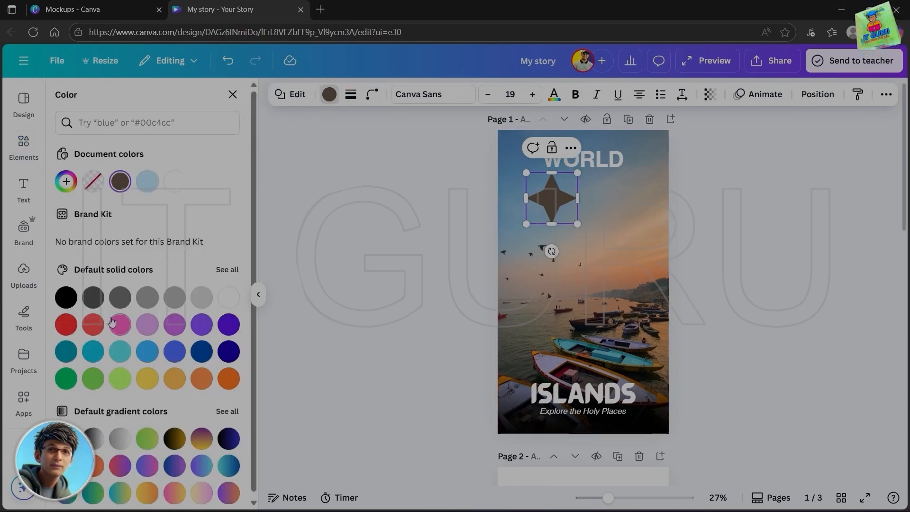
pyautogui.click(112, 321)
pyautogui.click(605, 203)
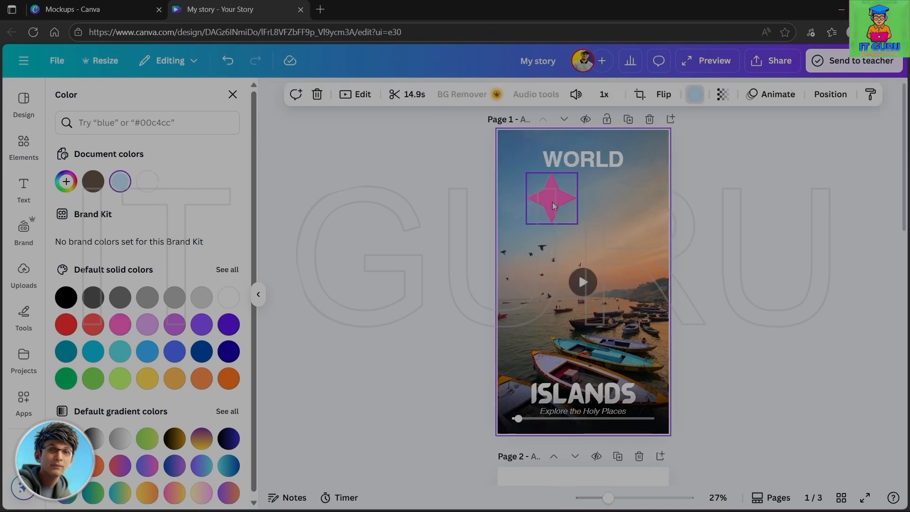
pyautogui.moveTo(553, 205); pyautogui.dragTo(578, 204)
pyautogui.click(635, 223)
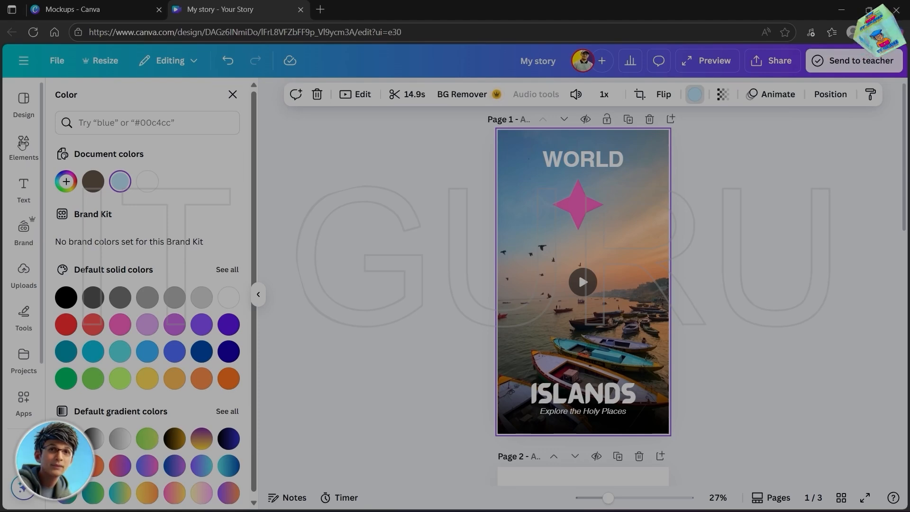
# - Look through the Elements library down to the frames and grids, and delete the pink star from page 1
pyautogui.click(22, 144)
pyautogui.scroll(-5, 254, 265)
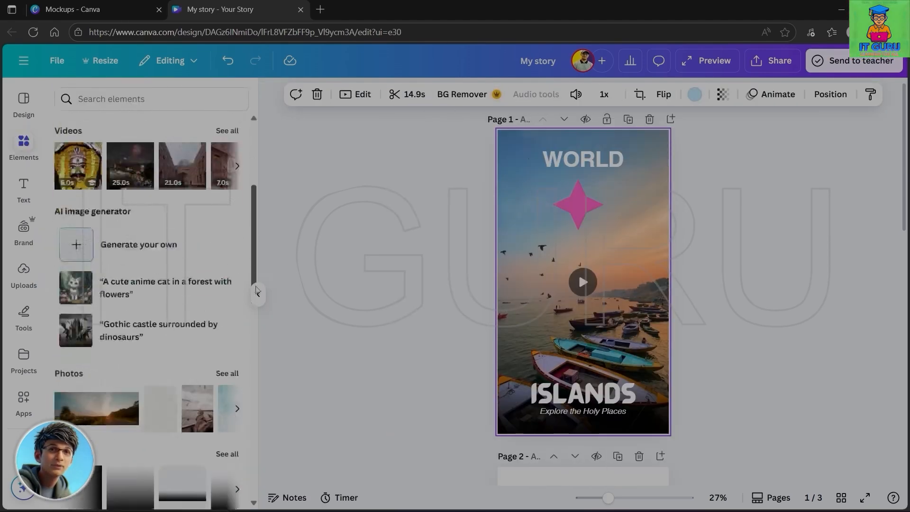
pyautogui.moveTo(256, 289); pyautogui.dragTo(270, 396)
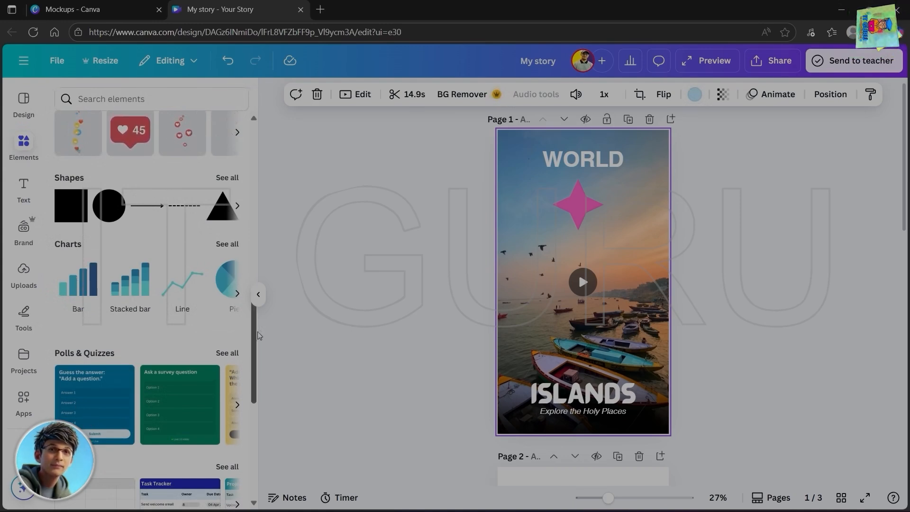
pyautogui.moveTo(259, 335); pyautogui.dragTo(263, 405)
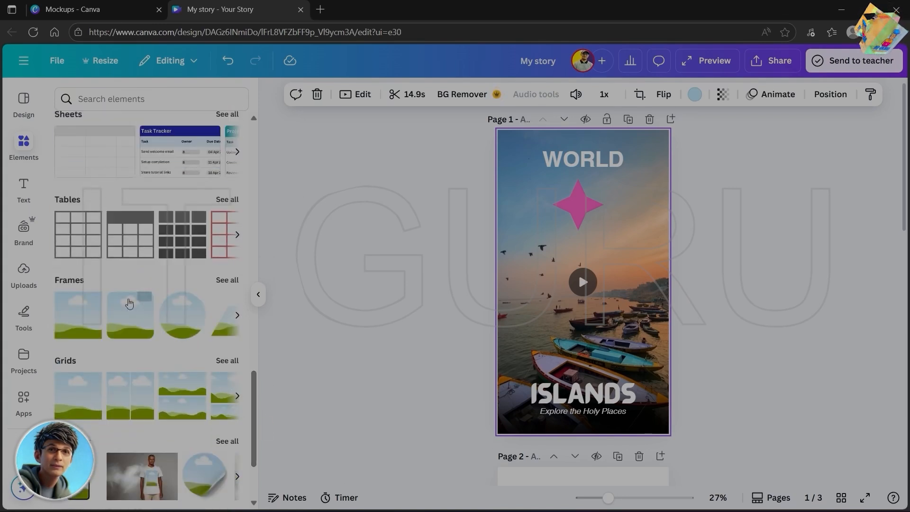
pyautogui.click(577, 203)
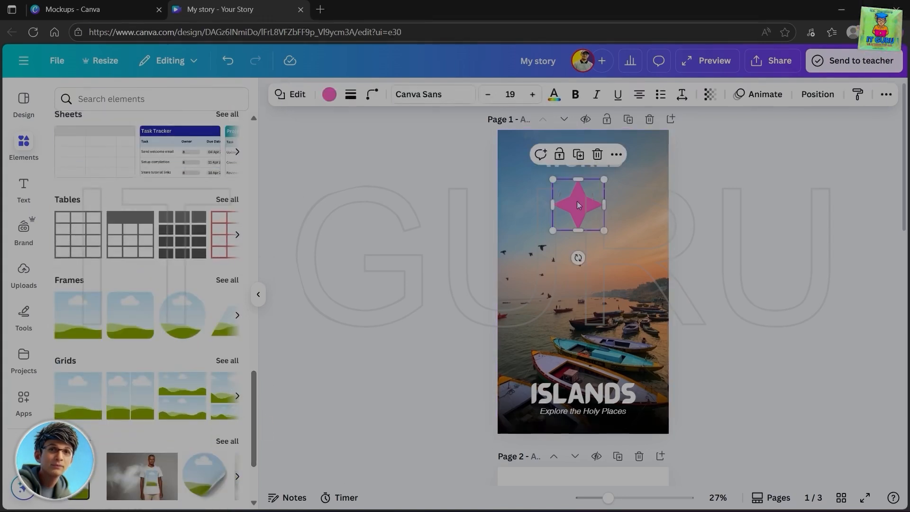
pyautogui.press('Delete')
pyautogui.click(324, 294)
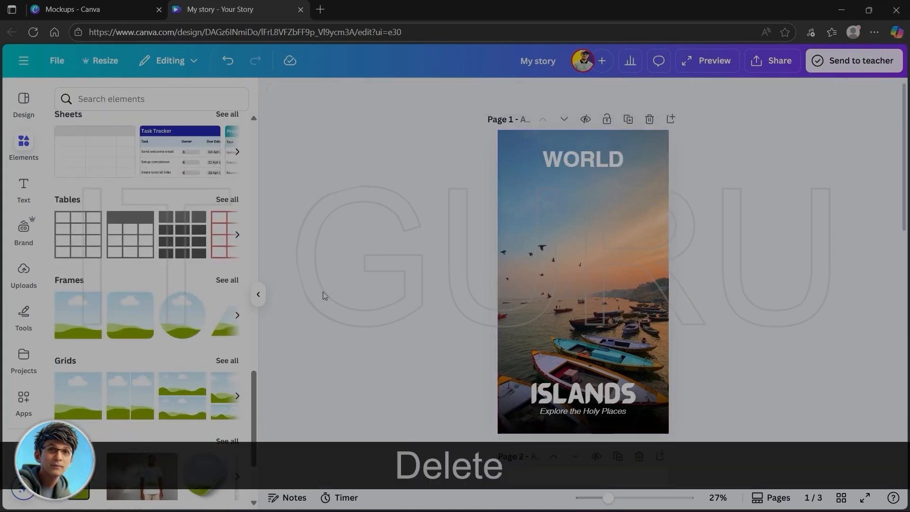
# - Add a circular frame below the WORLD heading on page 1 and return to the photos in the Elements library
pyautogui.moveTo(253, 372); pyautogui.dragTo(256, 419)
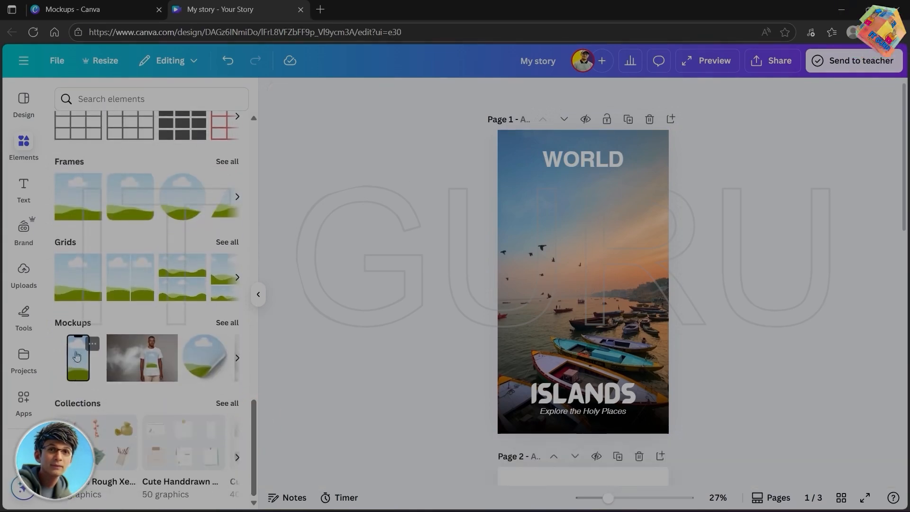
pyautogui.moveTo(181, 196); pyautogui.dragTo(583, 198)
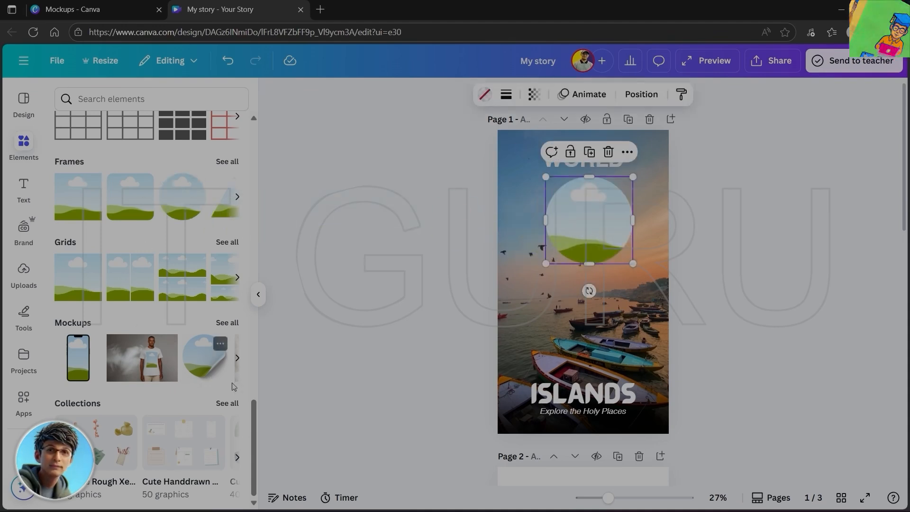
pyautogui.moveTo(248, 421); pyautogui.dragTo(284, 183)
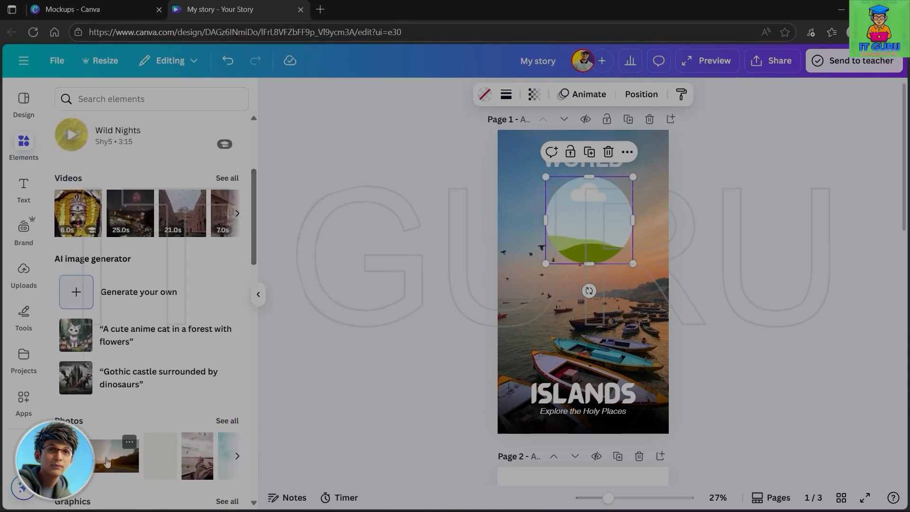
# - Fill the circular frame on page 1 with the sunset landscape photo, and delete both the photo and the frame
pyautogui.moveTo(111, 454); pyautogui.dragTo(590, 241)
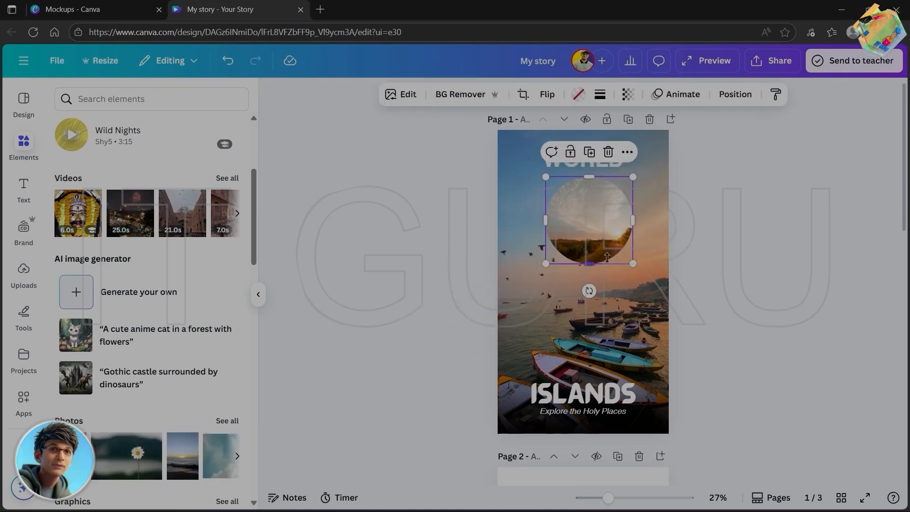
pyautogui.moveTo(588, 228); pyautogui.dragTo(580, 218)
pyautogui.press('Delete')
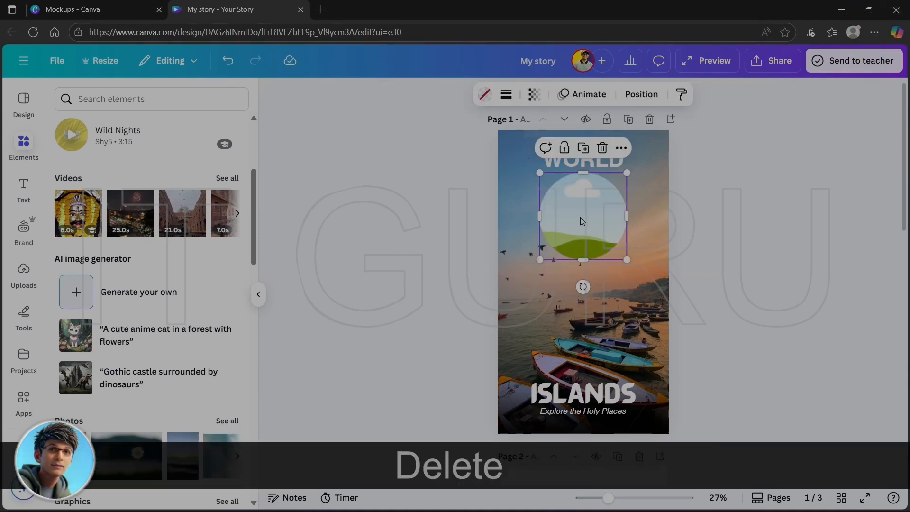
pyautogui.press('Delete')
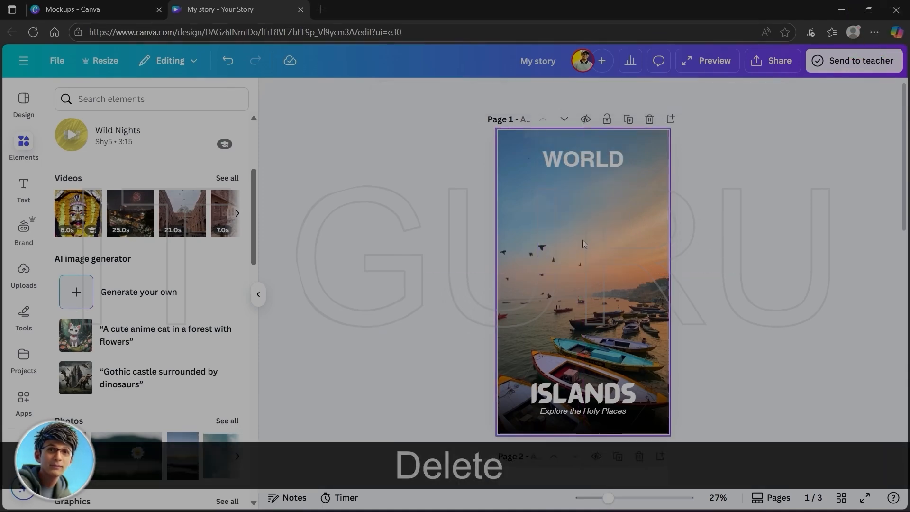
# - Add the smartphone mockup from the Elements library and move it from page 1 to the middle of page 2
pyautogui.moveTo(252, 240); pyautogui.dragTo(266, 461)
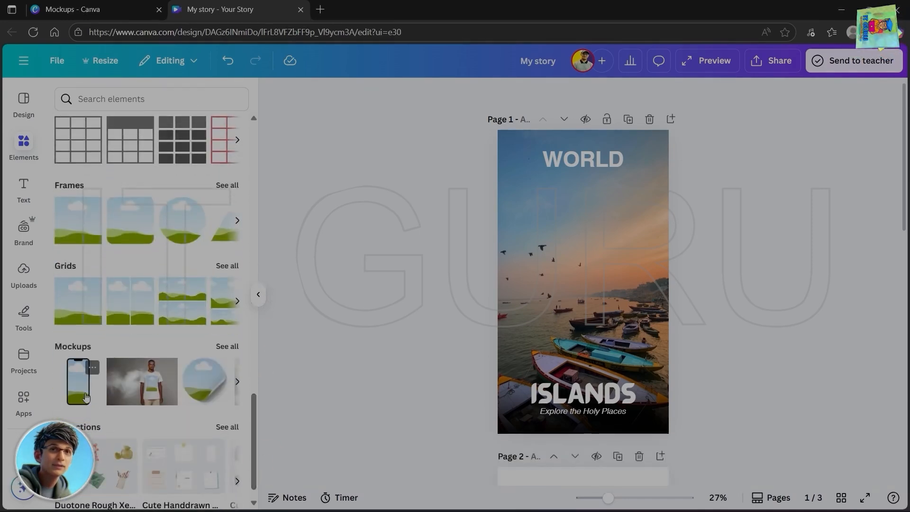
pyautogui.moveTo(77, 385); pyautogui.dragTo(614, 404)
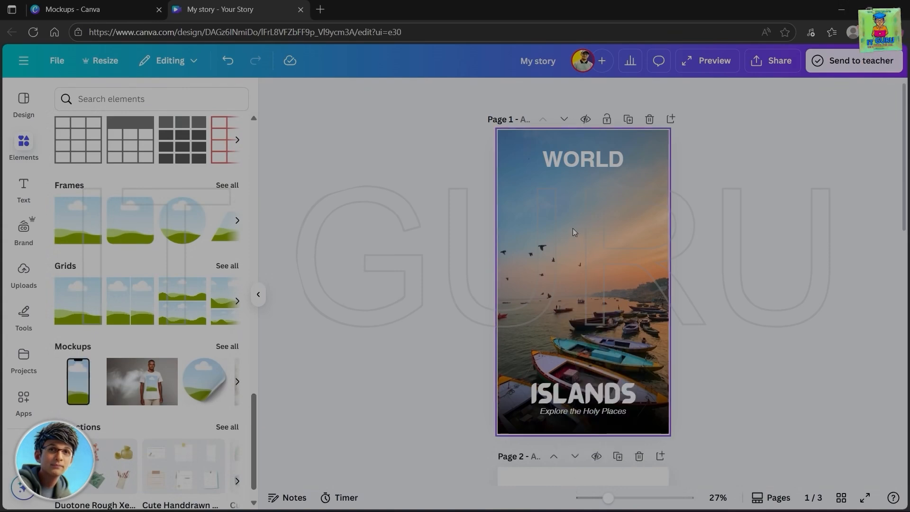
pyautogui.click(66, 374)
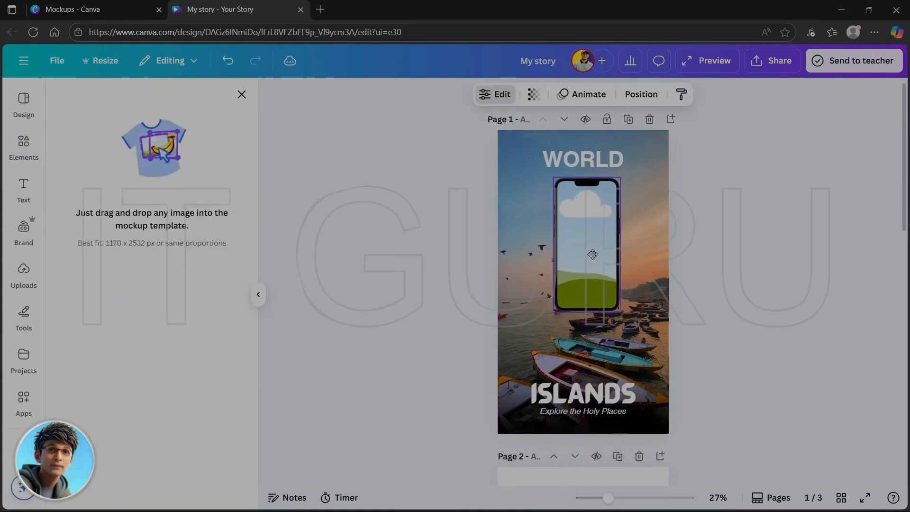
pyautogui.moveTo(592, 254); pyautogui.dragTo(588, 496)
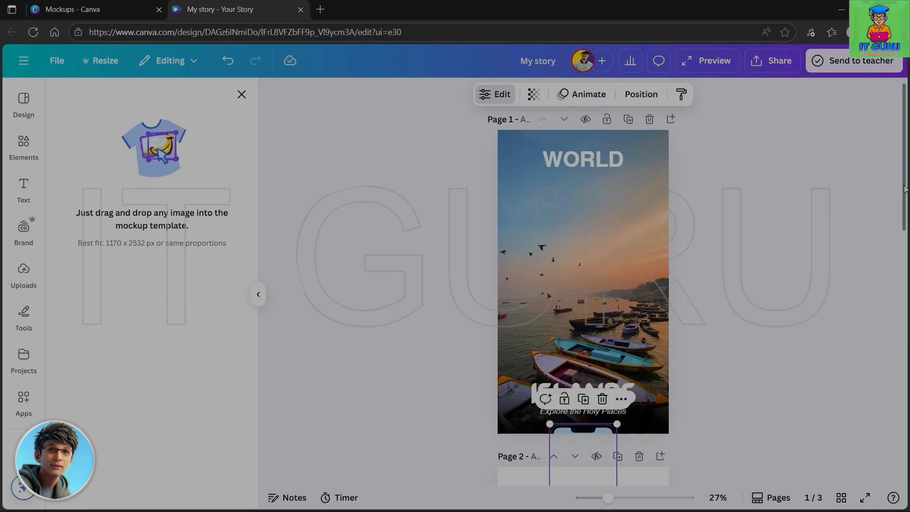
pyautogui.moveTo(904, 190); pyautogui.dragTo(905, 314)
pyautogui.moveTo(580, 173); pyautogui.dragTo(584, 289)
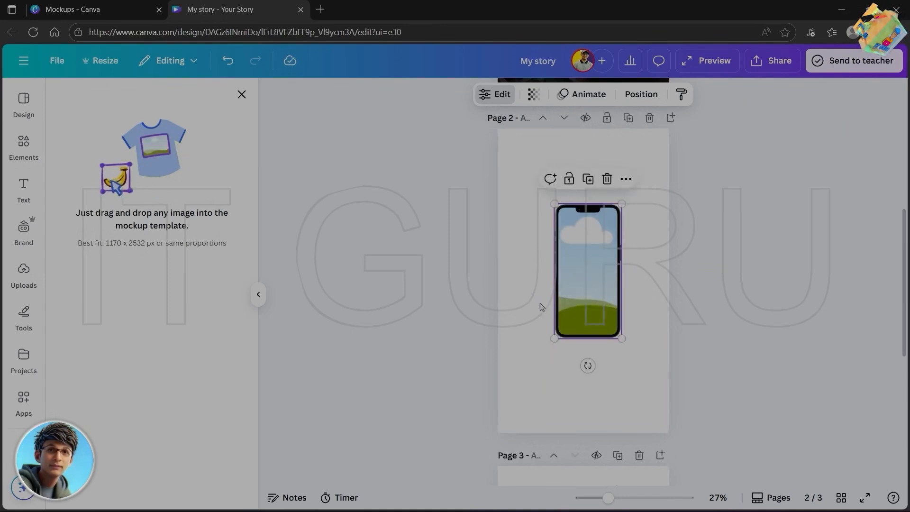
# - Fill the phone mockup on page 2 with the sunset road photo from the Elements library's photos
pyautogui.click(24, 145)
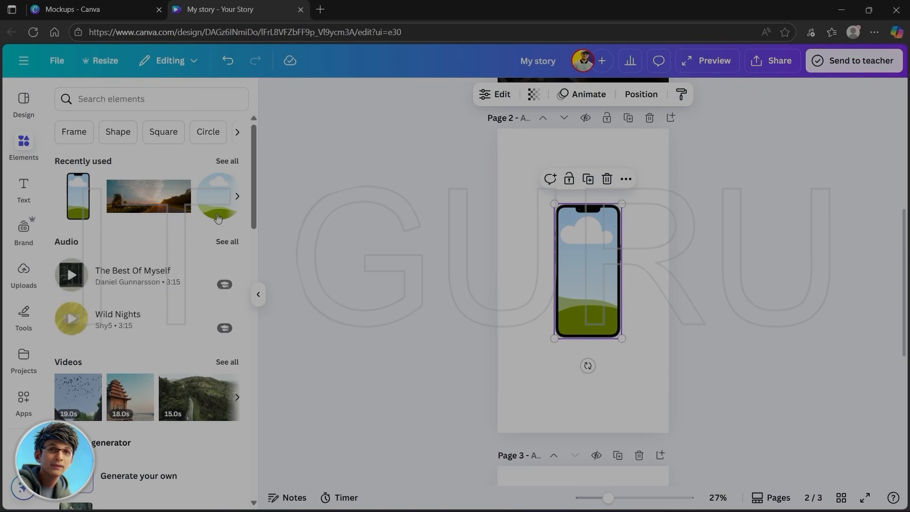
pyautogui.click(238, 196)
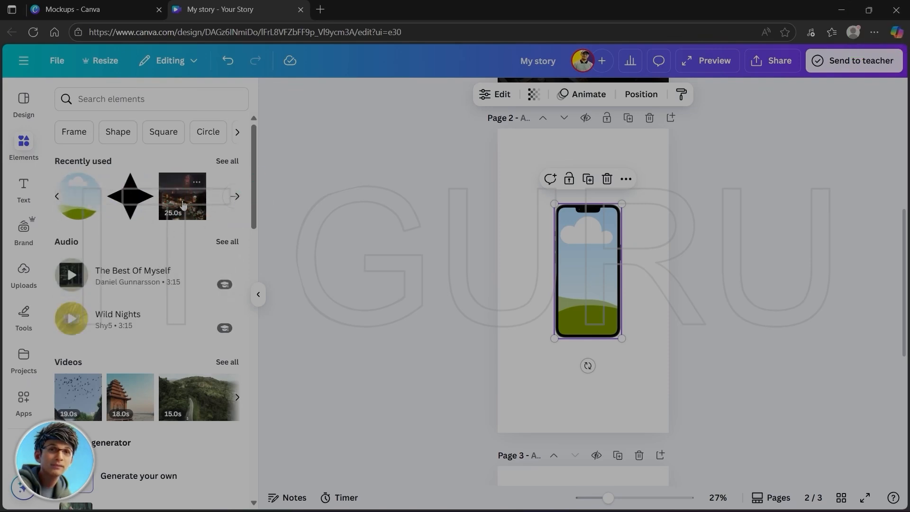
pyautogui.click(236, 199)
pyautogui.click(54, 196)
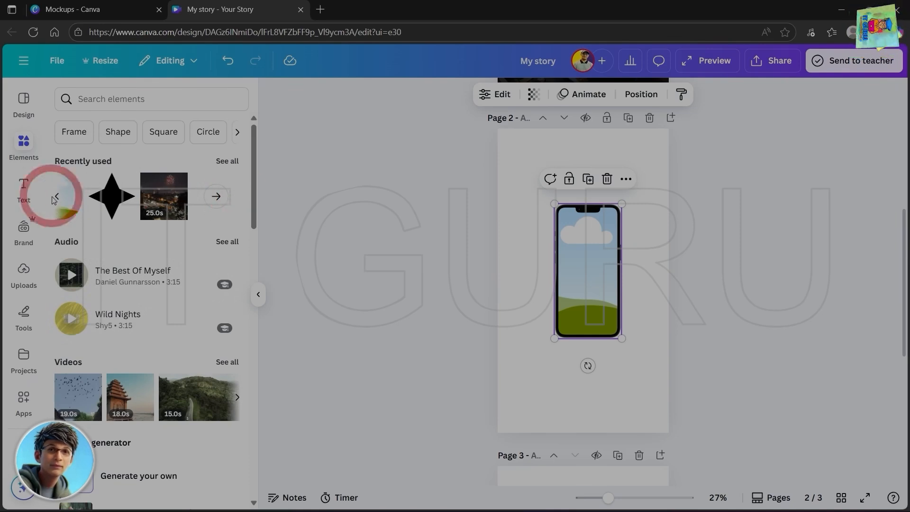
pyautogui.scroll(-4, 129, 419)
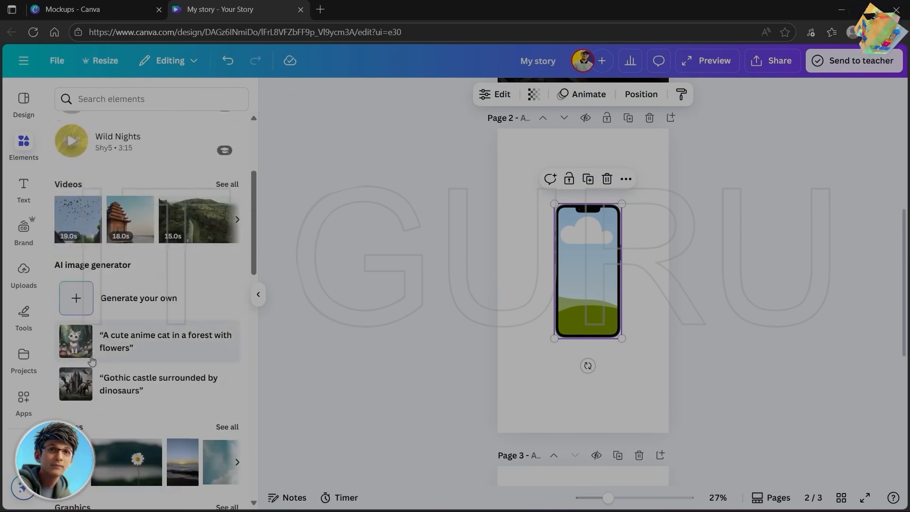
pyautogui.scroll(-4, 128, 321)
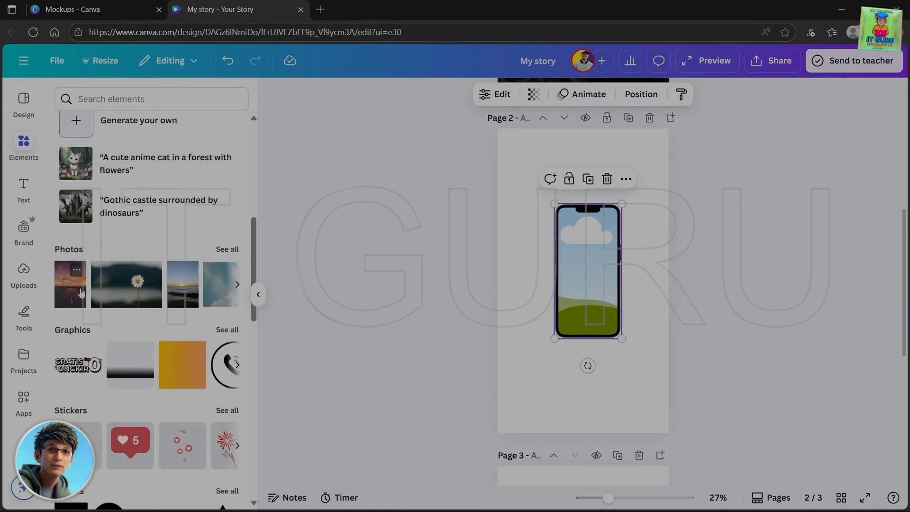
pyautogui.moveTo(71, 304); pyautogui.dragTo(584, 274)
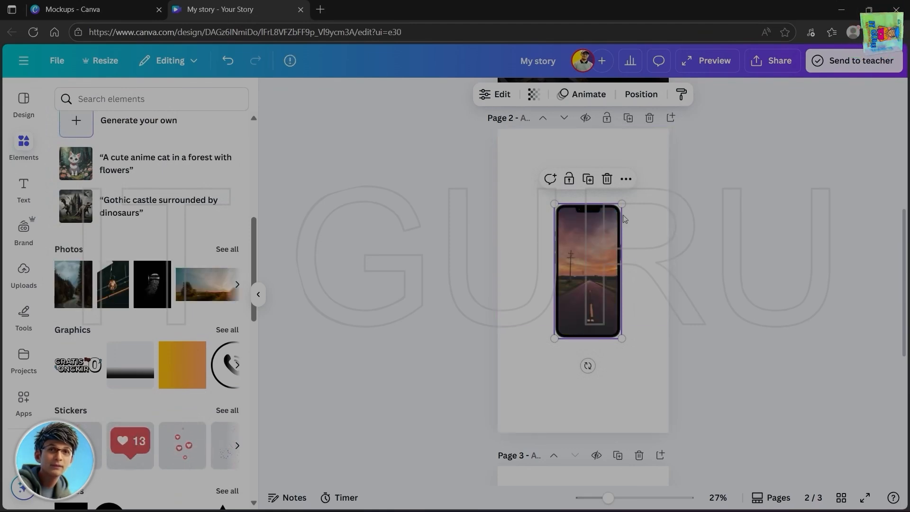
# - Examine the filled phone mockup on page 2 up close, from its upper edge to its lower edge
pyautogui.scroll(2, 638, 265)
pyautogui.press('alt')
pyautogui.scroll(-3, 637, 266)
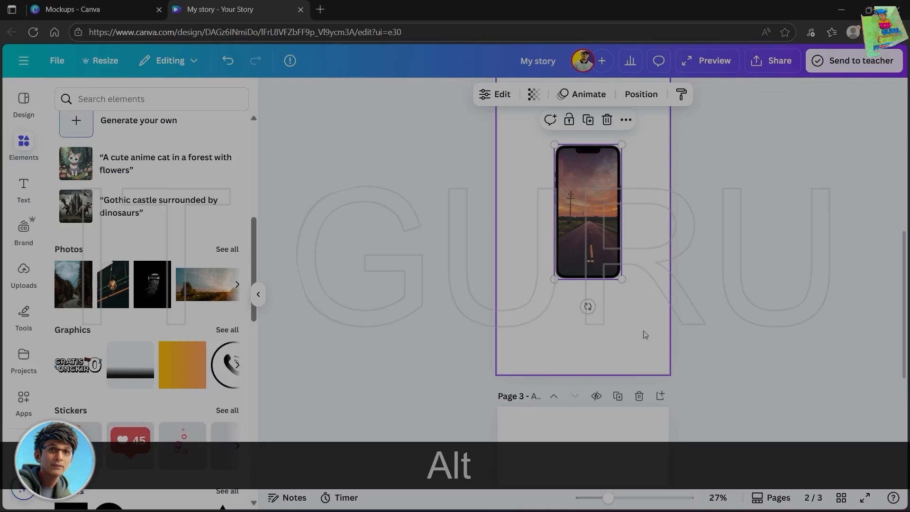
pyautogui.scroll(5, 646, 334)
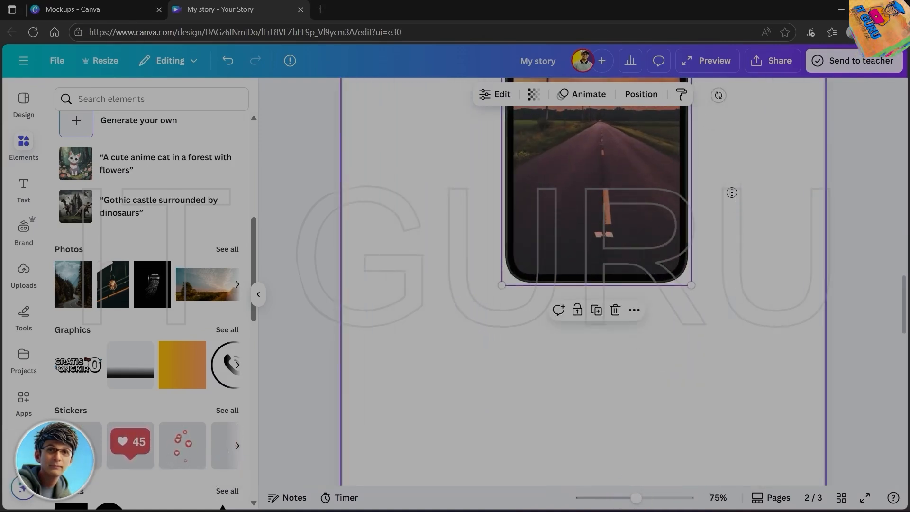
pyautogui.scroll(5, 731, 193)
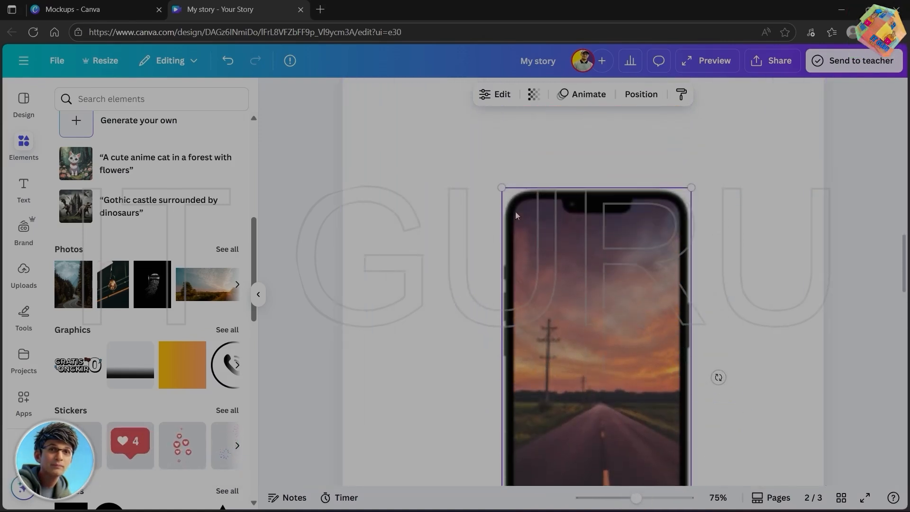
pyautogui.scroll(-3, 763, 313)
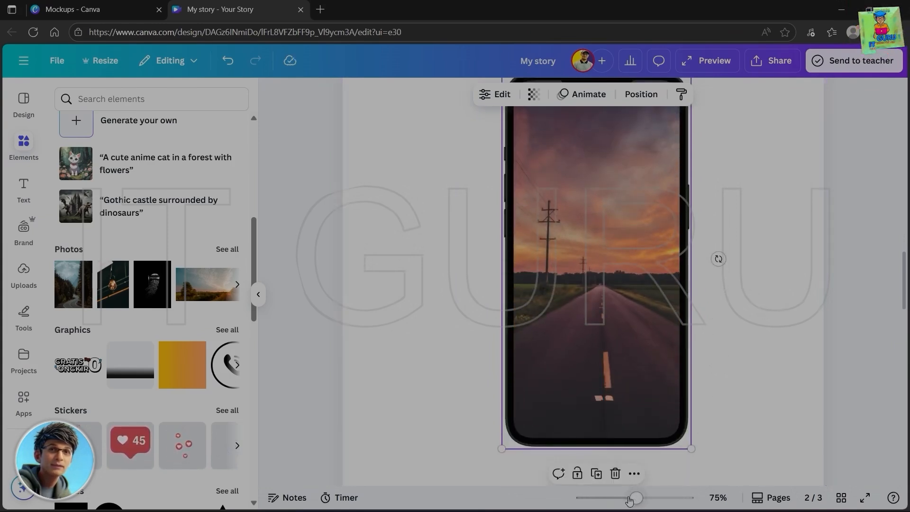
pyautogui.moveTo(636, 498); pyautogui.dragTo(620, 497)
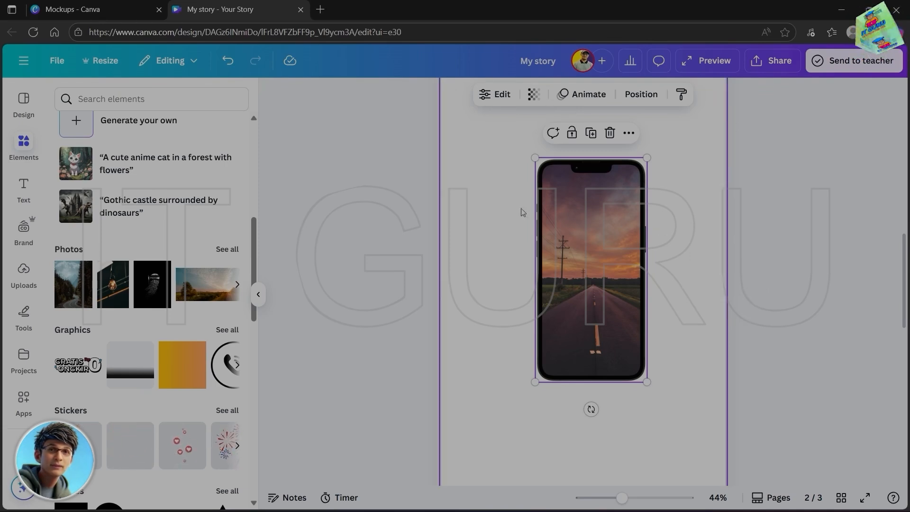
# - View the phone mockup's transparency setting and shift the mockup to the horizontal center of page 2
pyautogui.click(535, 97)
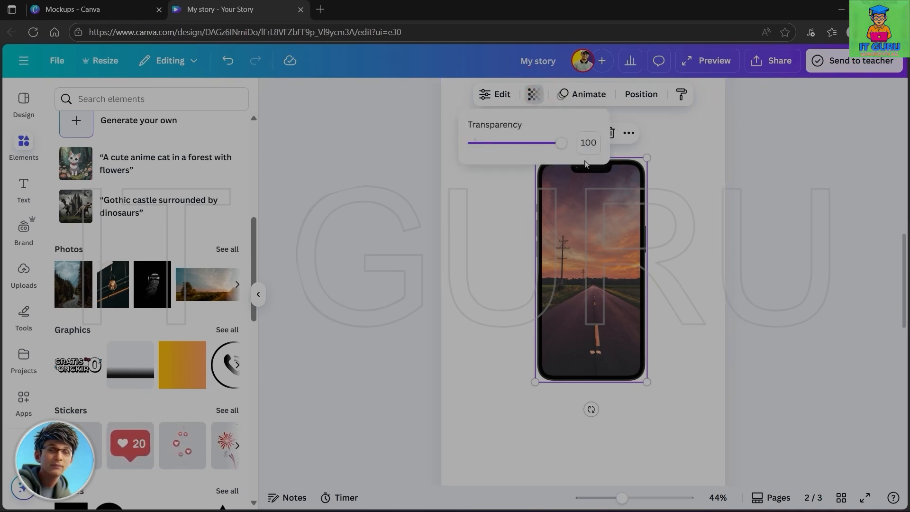
pyautogui.click(664, 248)
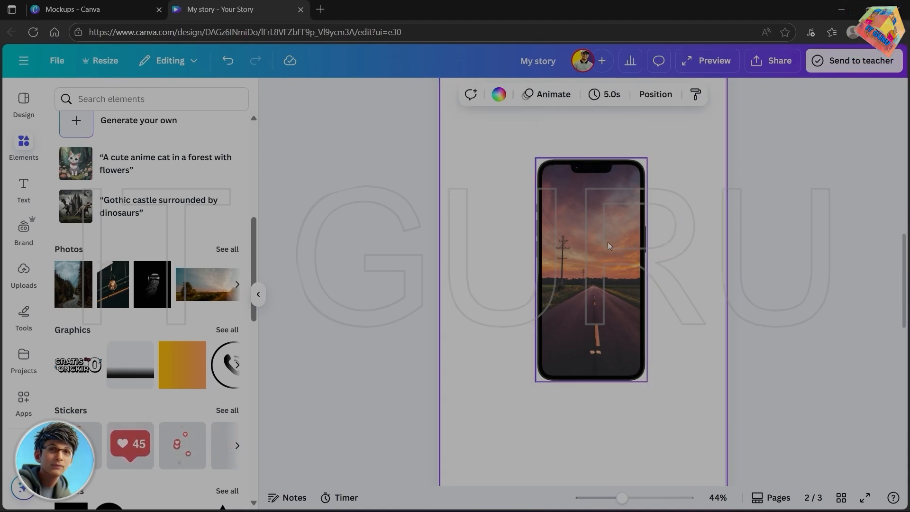
pyautogui.moveTo(607, 241); pyautogui.dragTo(599, 258)
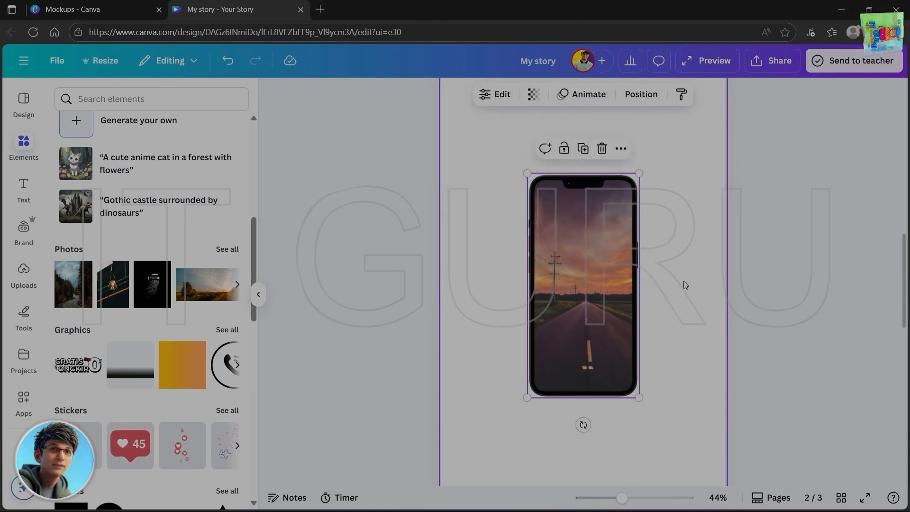
pyautogui.click(663, 315)
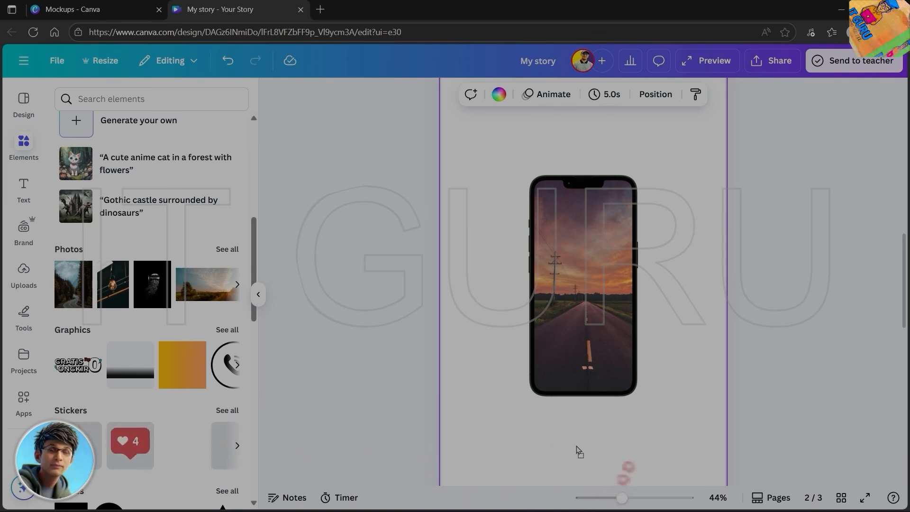
# - Place the animated floating hearts sticker on page 2 and shrink it into the area below and left of the phone mockup
pyautogui.click(635, 441)
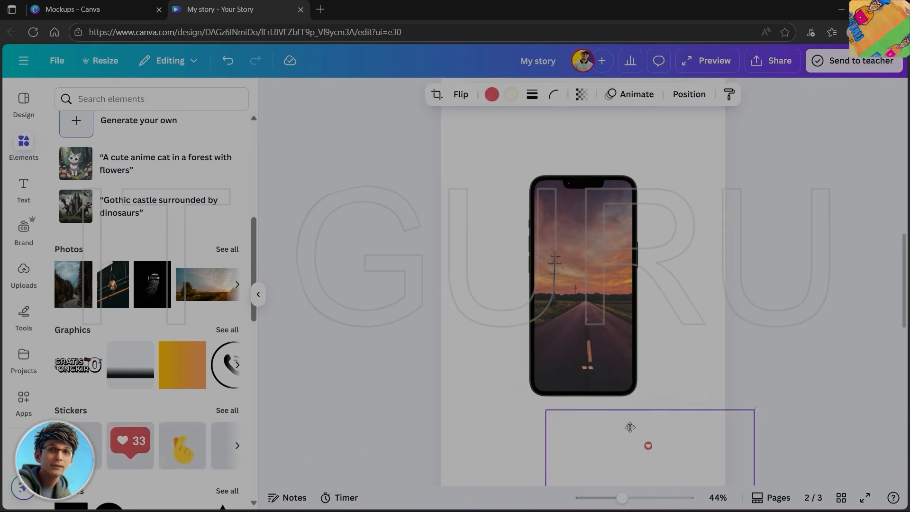
pyautogui.moveTo(636, 440); pyautogui.dragTo(591, 162)
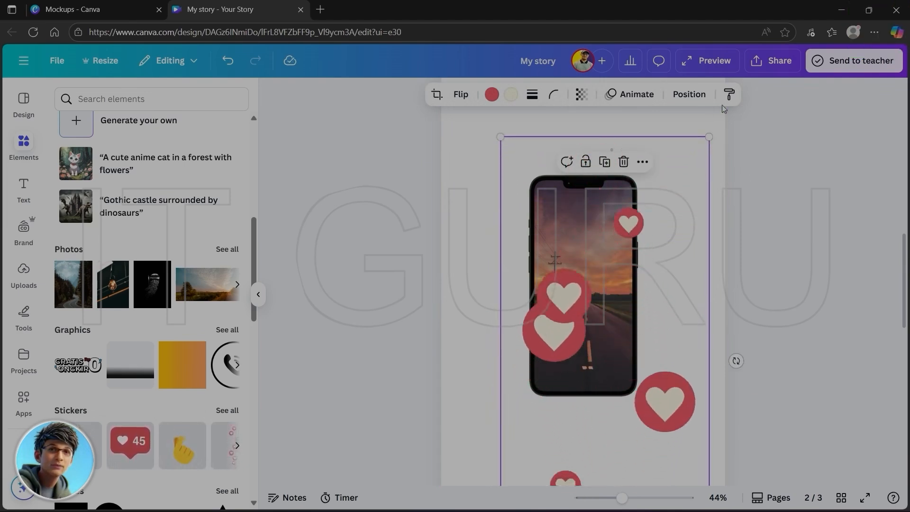
pyautogui.moveTo(709, 136); pyautogui.dragTo(491, 371)
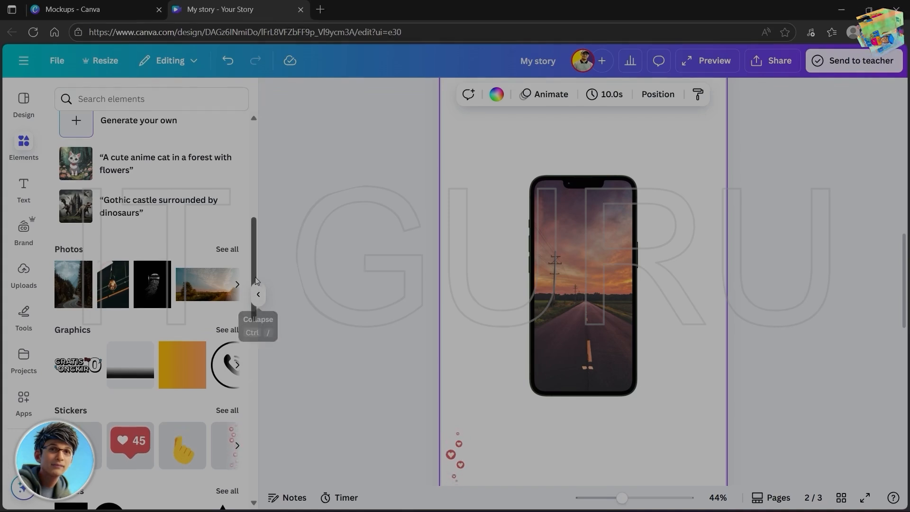
# - Add the blue "Guess the answer" quiz from Polls & Quizzes to page 3 and center it horizontally on the page
pyautogui.moveTo(255, 266); pyautogui.dragTo(259, 380)
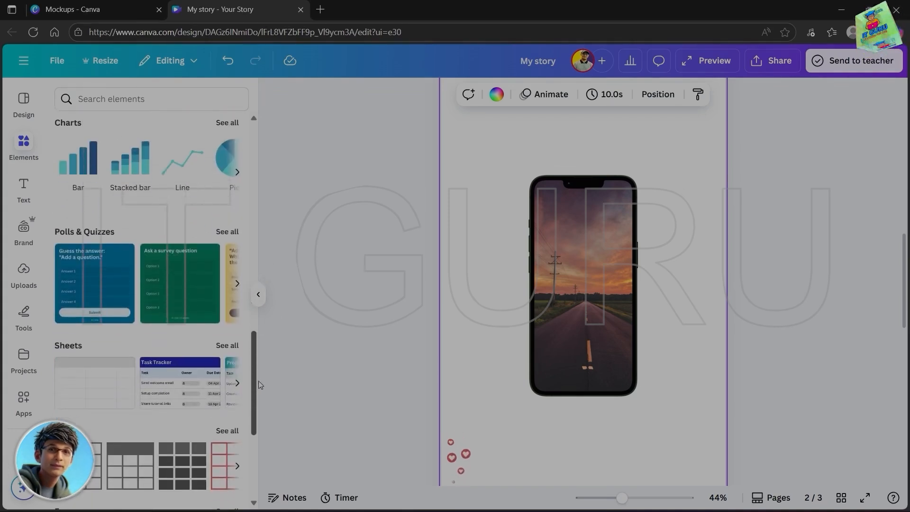
pyautogui.scroll(-5, 613, 435)
pyautogui.scroll(-3, 611, 429)
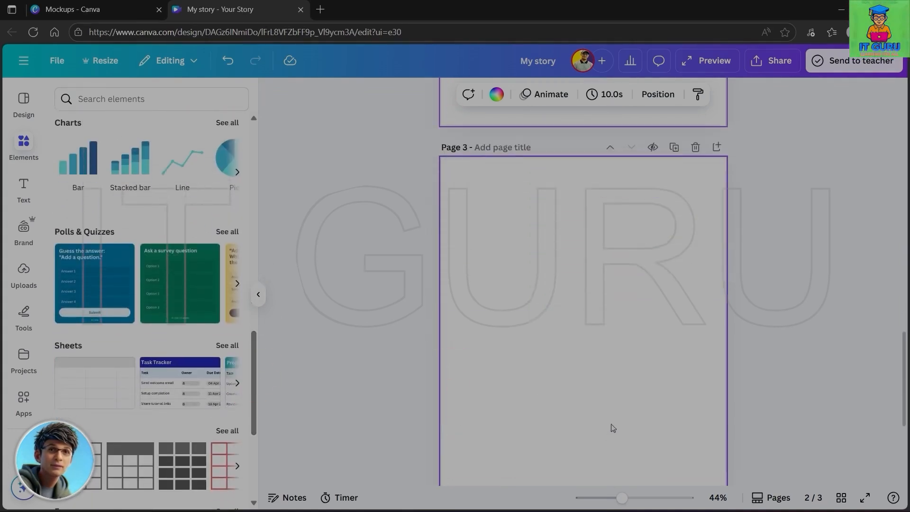
pyautogui.moveTo(107, 274); pyautogui.dragTo(579, 254)
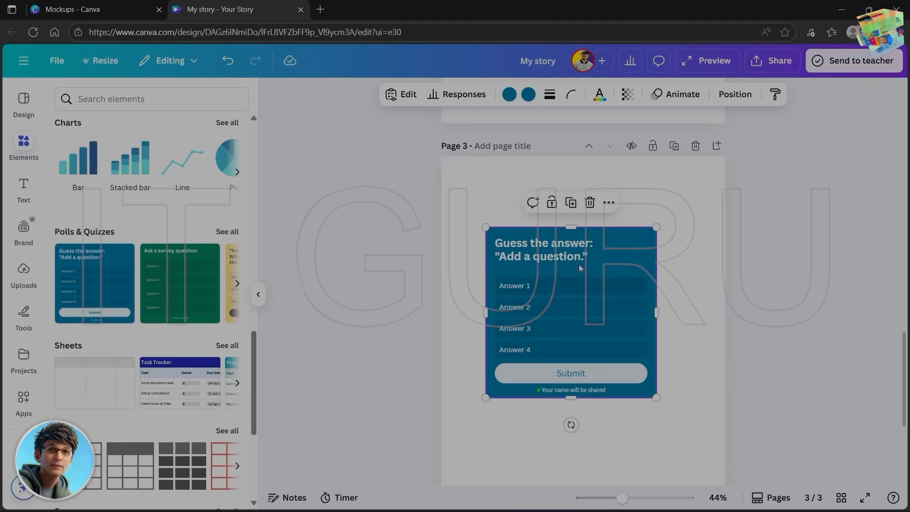
pyautogui.moveTo(580, 257); pyautogui.dragTo(573, 284)
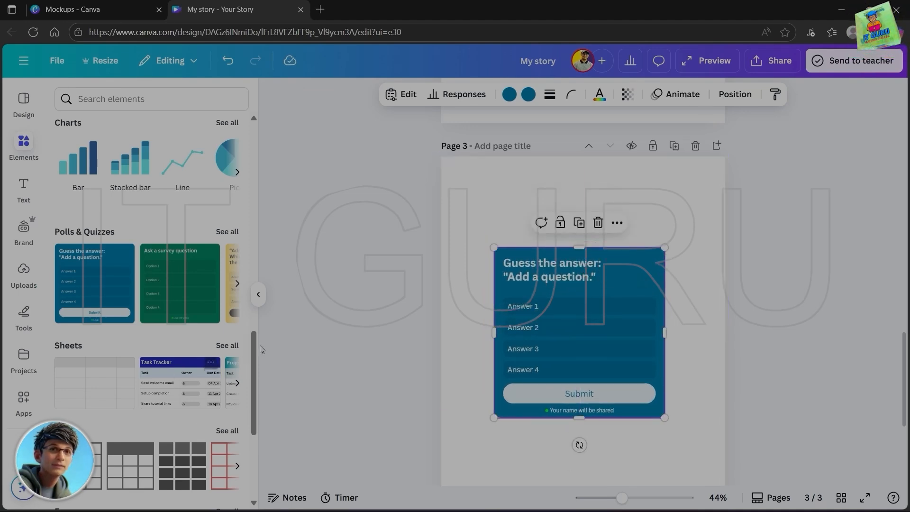
# - Add a new text box directly below the WORLD heading on page 1, using the heading's text style
pyautogui.moveTo(255, 365); pyautogui.dragTo(258, 497)
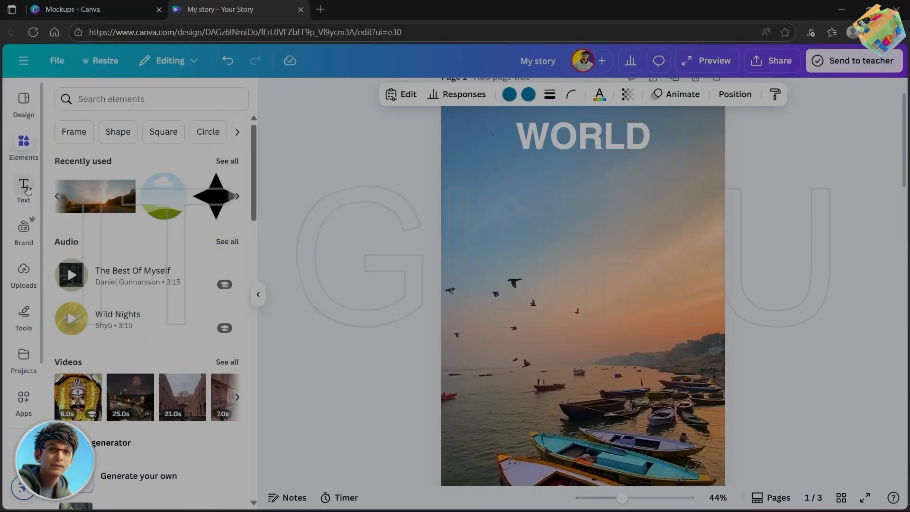
pyautogui.click(27, 189)
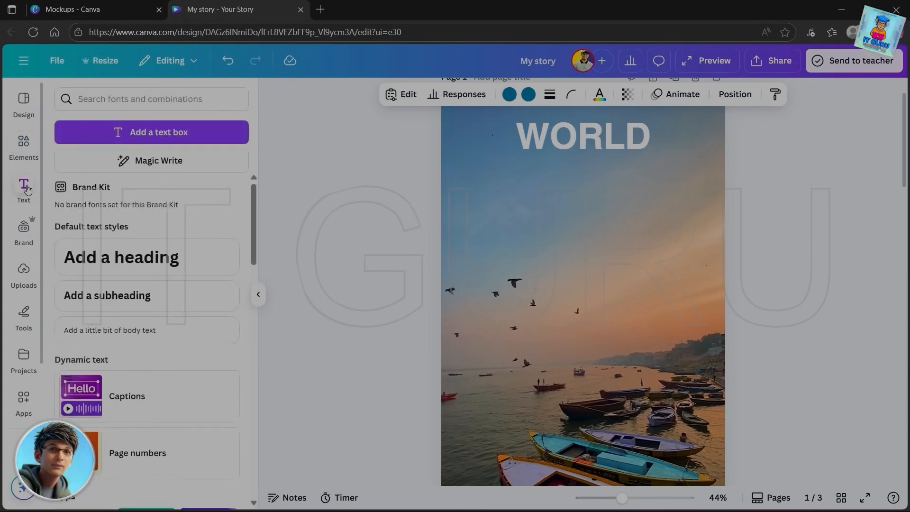
pyautogui.scroll(2, 588, 182)
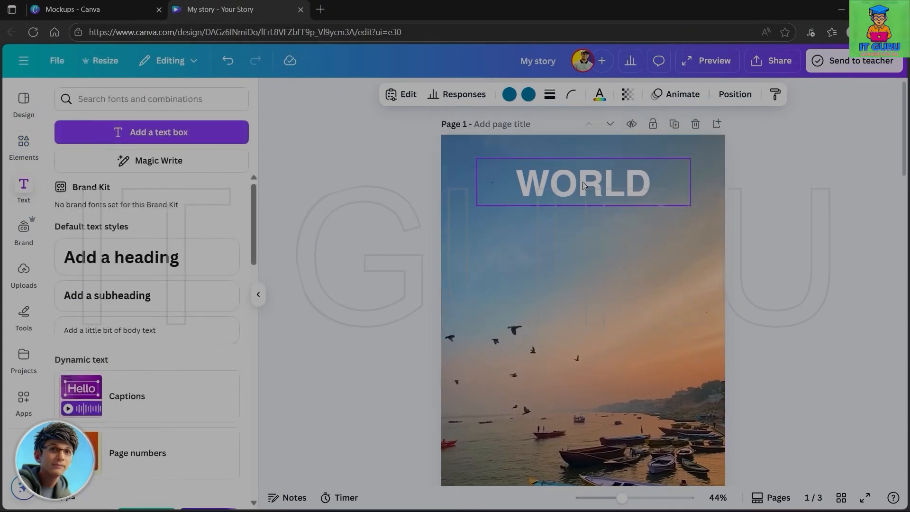
pyautogui.click(584, 185)
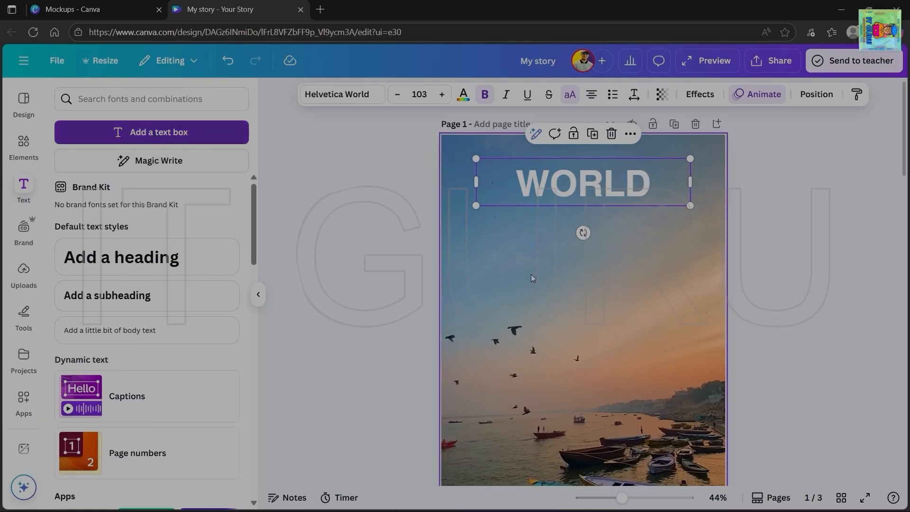
pyautogui.click(152, 134)
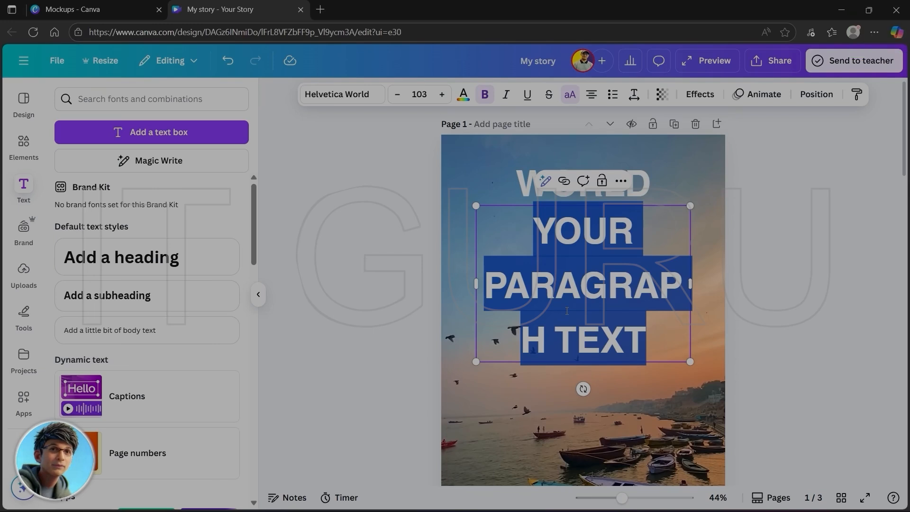
# - Enter VISIT in the new text box below the WORLD heading, and remove that text again
pyautogui.write('VISI')
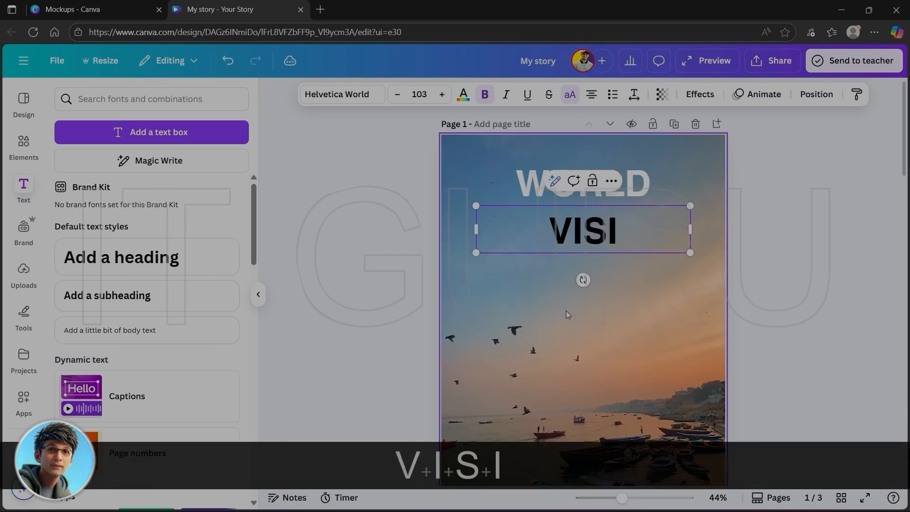
pyautogui.write('T')
pyautogui.moveTo(544, 232); pyautogui.dragTo(673, 232)
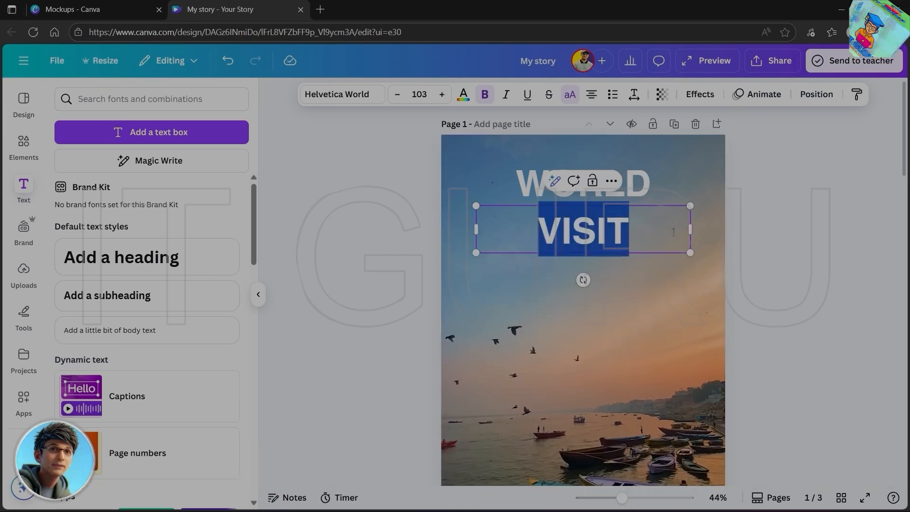
pyautogui.press('Delete')
pyautogui.click(619, 233)
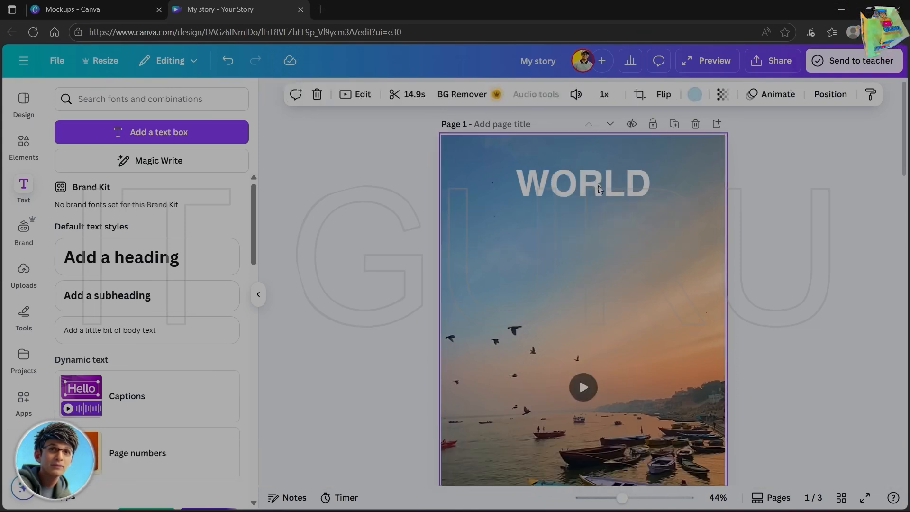
# - Generate Magic Write text from the suggested example about 5 Twitter posts for an alarm clock app launch and insert it into the WORLD heading
pyautogui.click(604, 183)
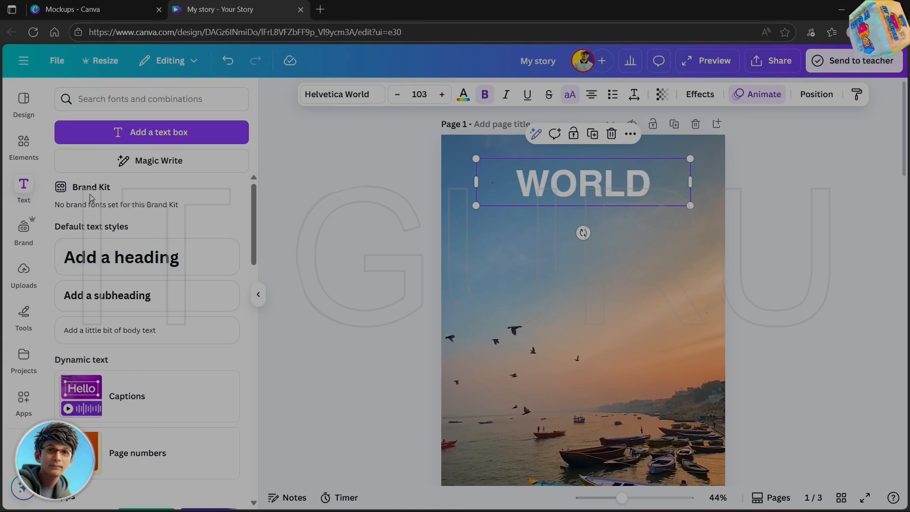
pyautogui.click(156, 164)
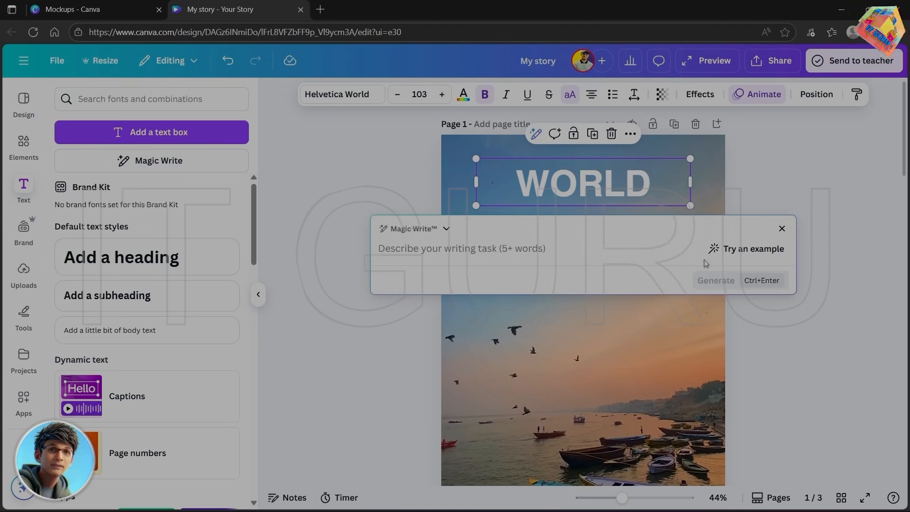
pyautogui.click(745, 249)
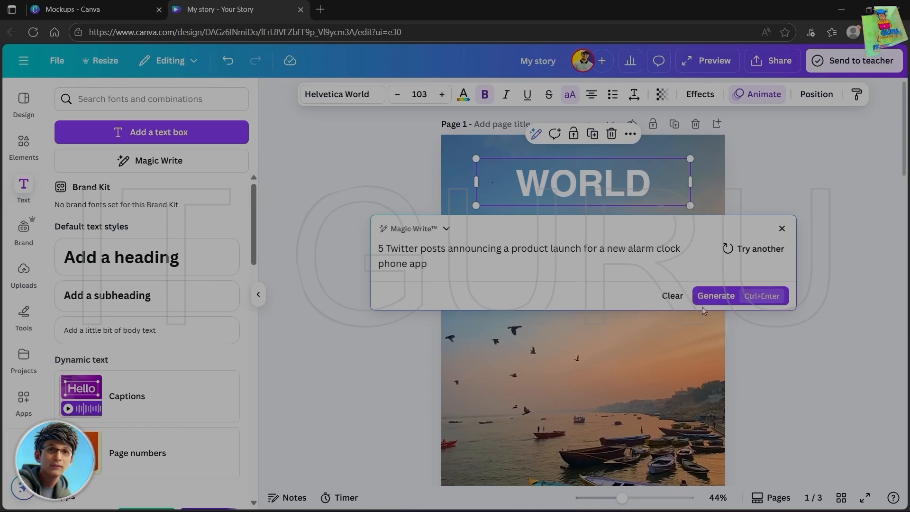
pyautogui.click(715, 296)
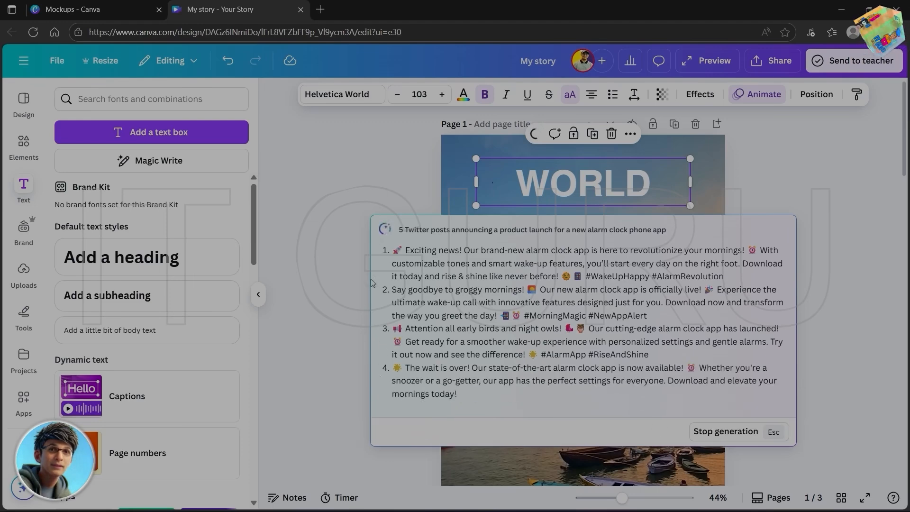
pyautogui.click(720, 456)
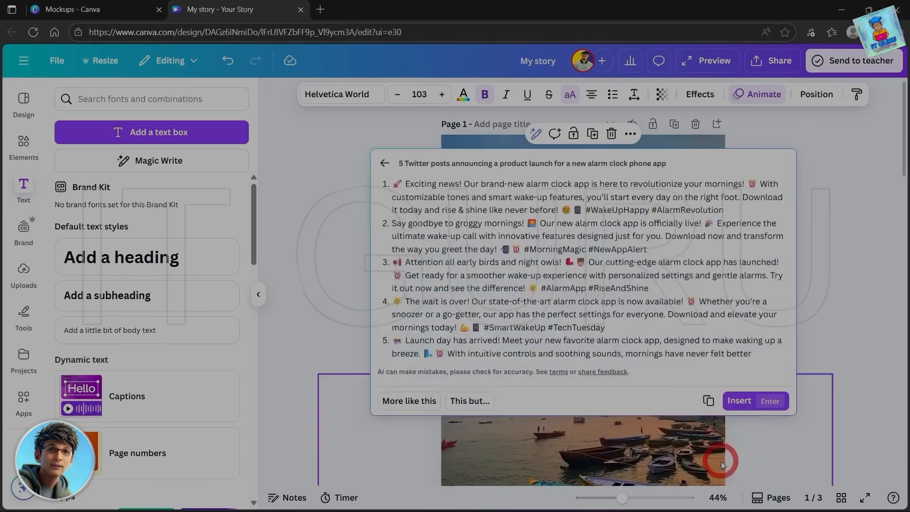
pyautogui.click(738, 400)
pyautogui.scroll(-10, 643, 363)
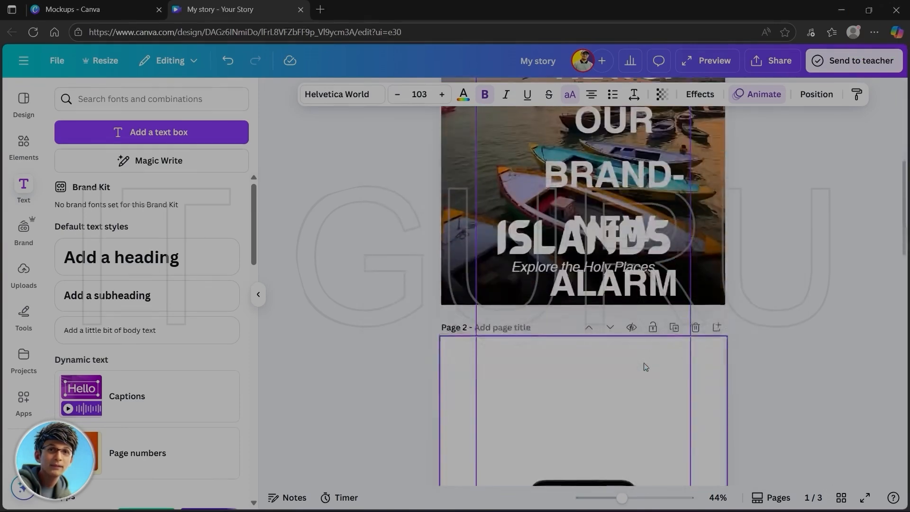
pyautogui.scroll(9, 643, 363)
pyautogui.scroll(1, 643, 365)
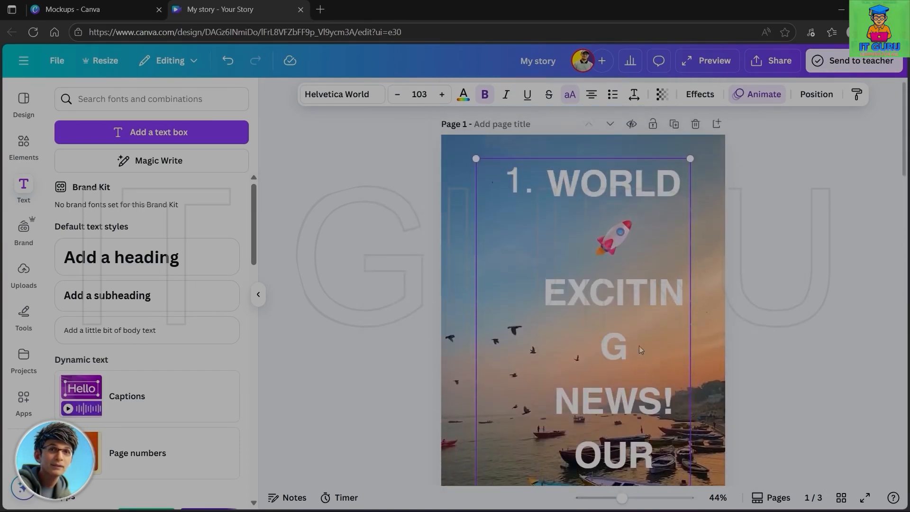
# - Try shrinking the inserted text block, and undo all changes back to the plain WORLD heading
pyautogui.moveTo(477, 159); pyautogui.dragTo(570, 331)
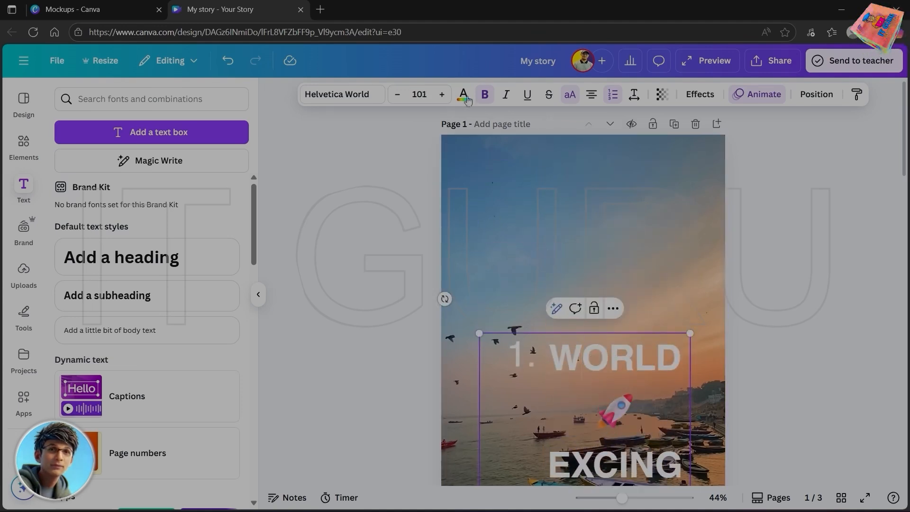
pyautogui.click(227, 62)
pyautogui.click(228, 62)
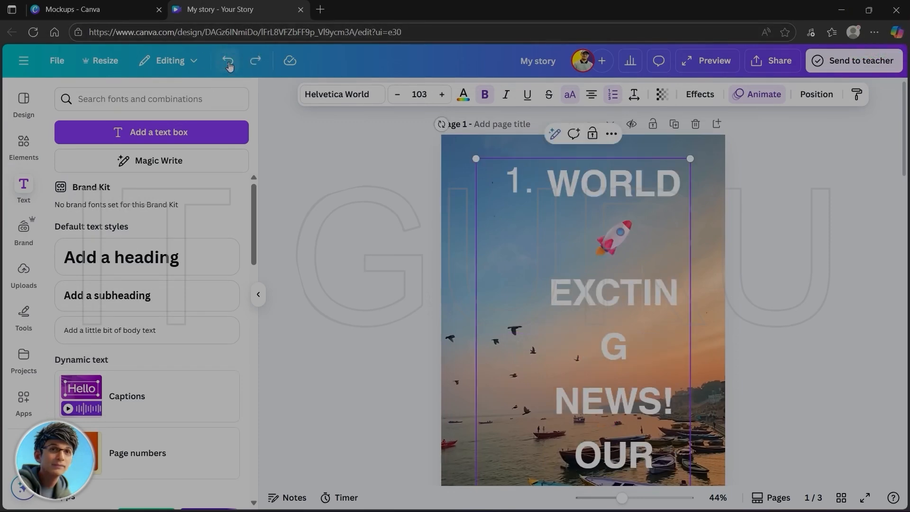
pyautogui.click(228, 61)
pyautogui.click(228, 62)
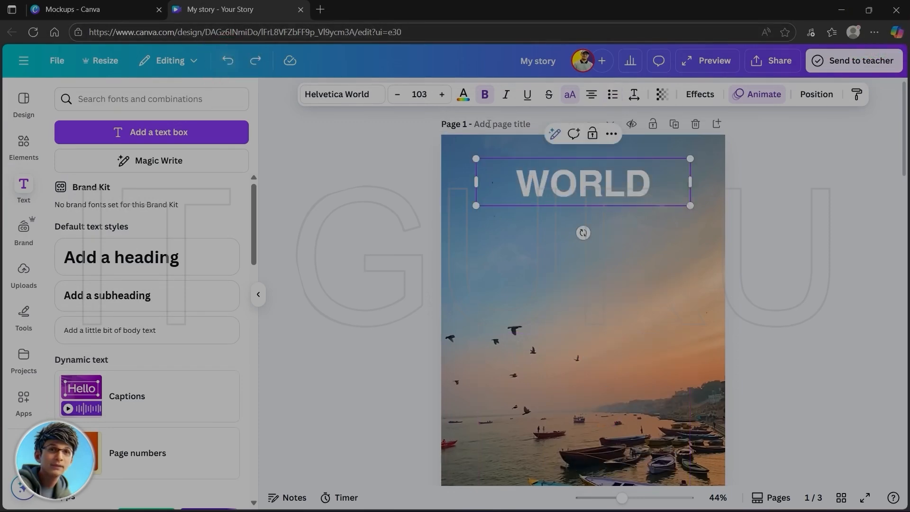
pyautogui.click(672, 241)
# - Try the BULK DEAL font combination directly below the WORLD heading on page 1, and delete it
pyautogui.click(592, 180)
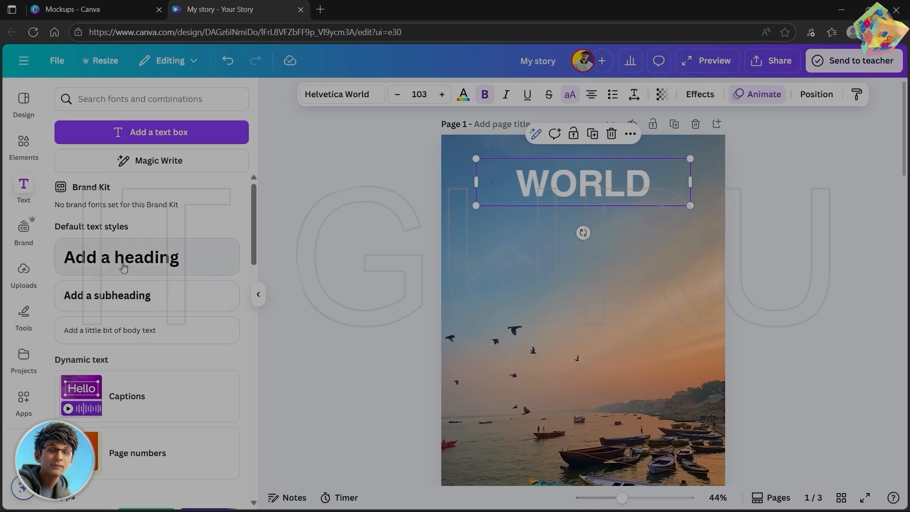
pyautogui.moveTo(254, 229); pyautogui.dragTo(272, 325)
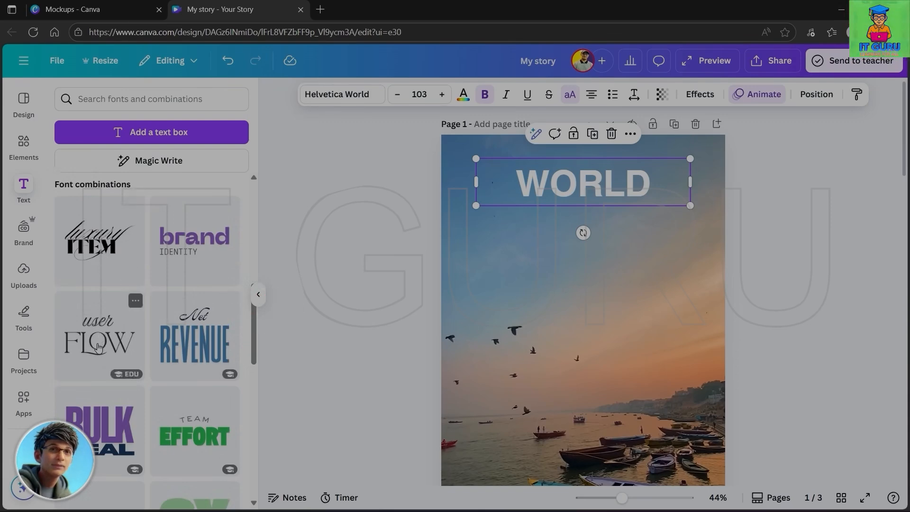
pyautogui.click(105, 433)
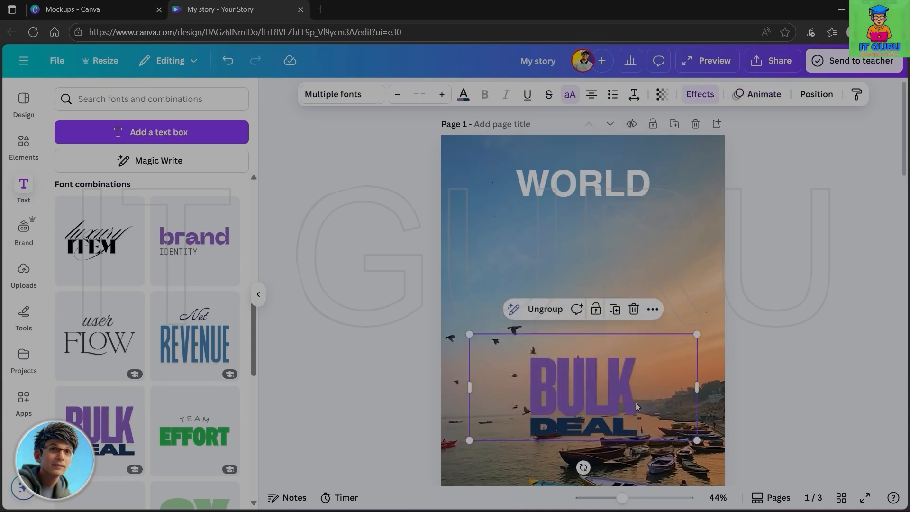
pyautogui.moveTo(594, 321); pyautogui.dragTo(595, 238)
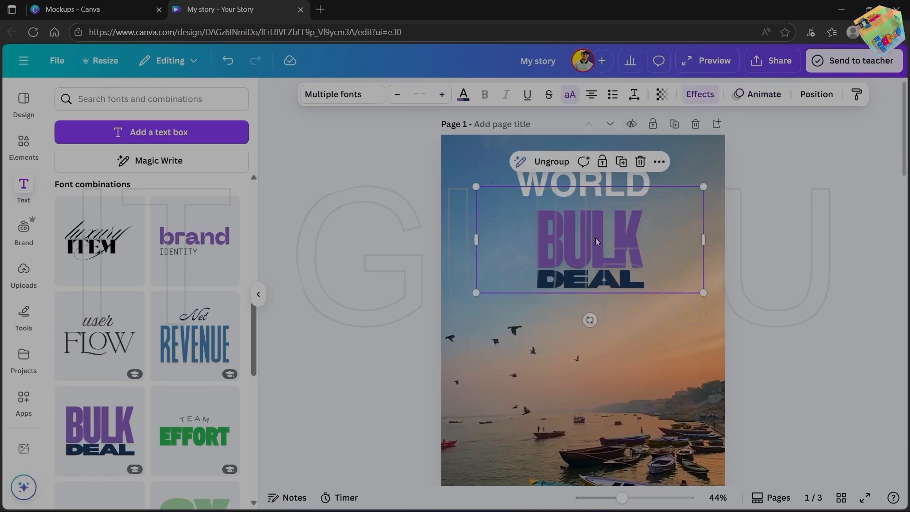
pyautogui.press('Delete')
# - Change the WORLD heading's font to Barabara and look through the list of other available fonts
pyautogui.click(565, 192)
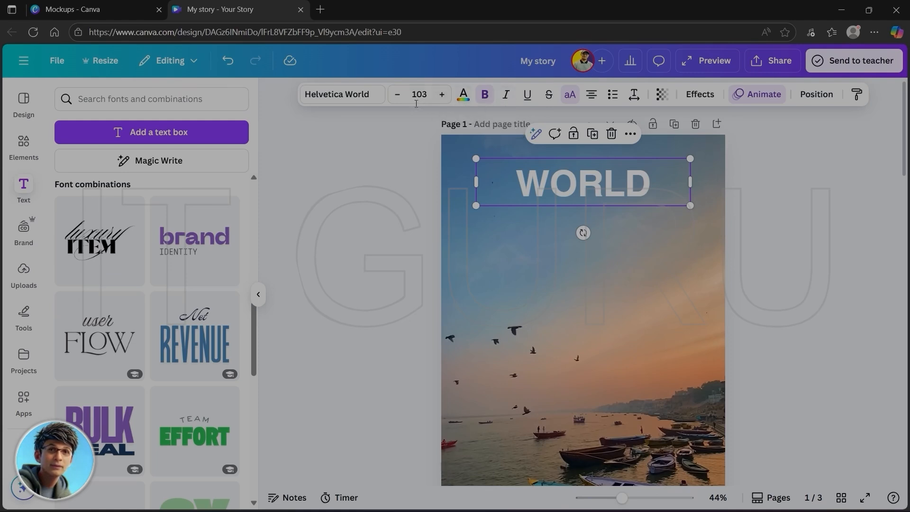
pyautogui.click(354, 98)
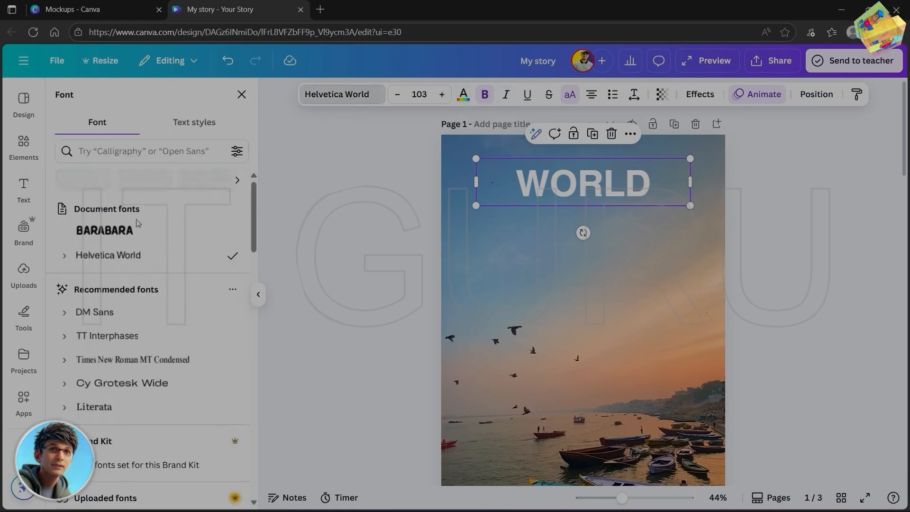
pyautogui.click(105, 230)
pyautogui.moveTo(253, 202); pyautogui.dragTo(252, 374)
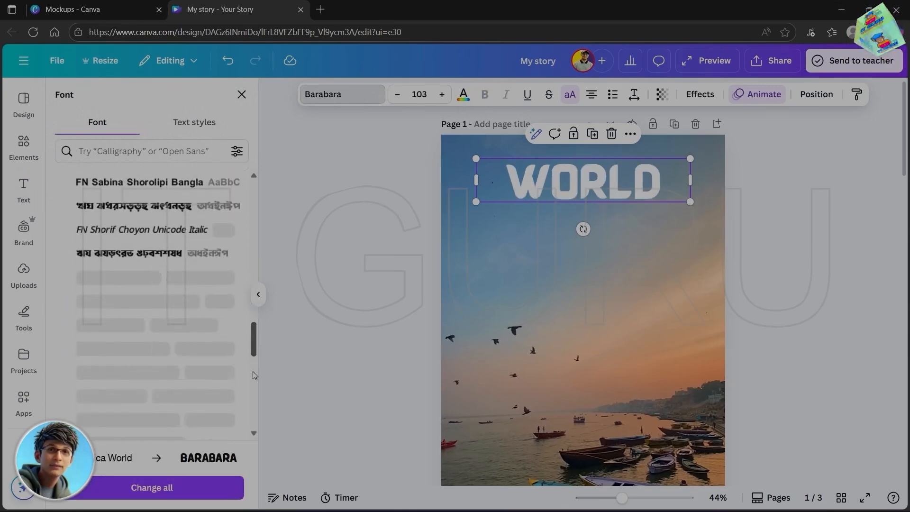
pyautogui.scroll(-2, 253, 386)
pyautogui.scroll(-3, 254, 393)
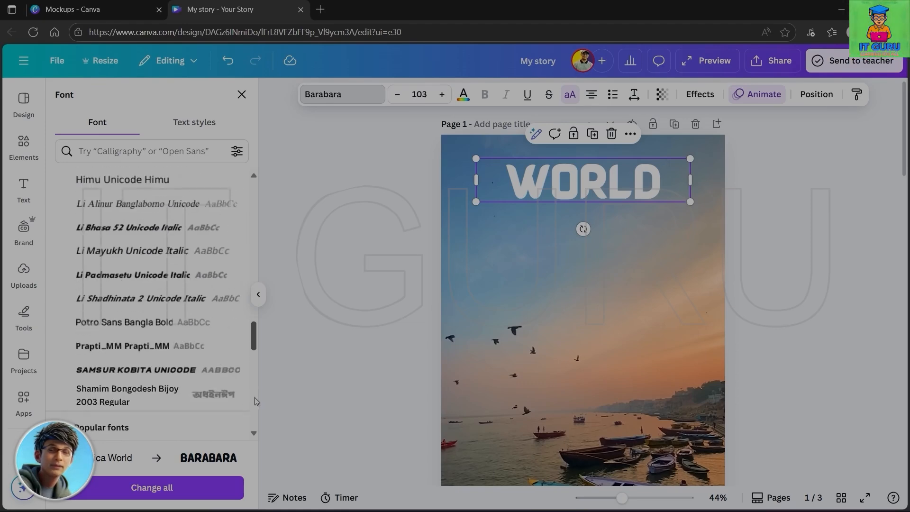
pyautogui.scroll(15, 258, 332)
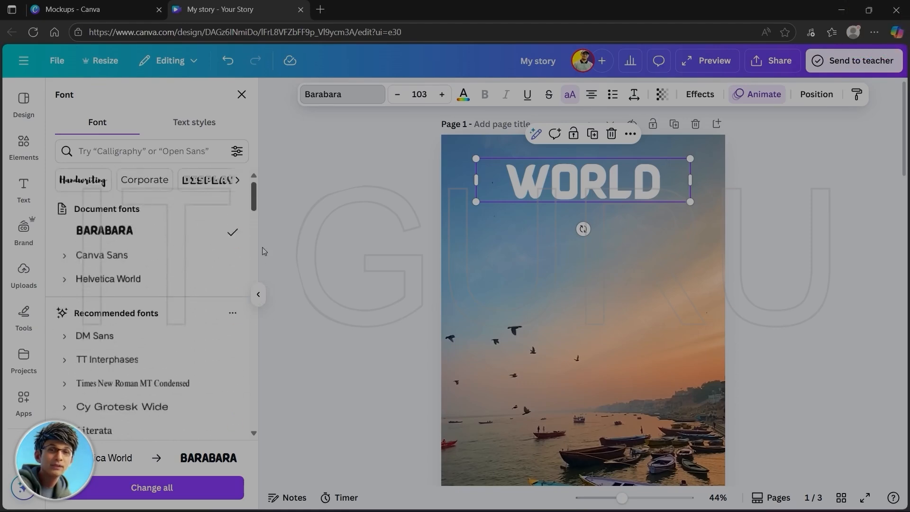
pyautogui.moveTo(262, 247); pyautogui.dragTo(283, 365)
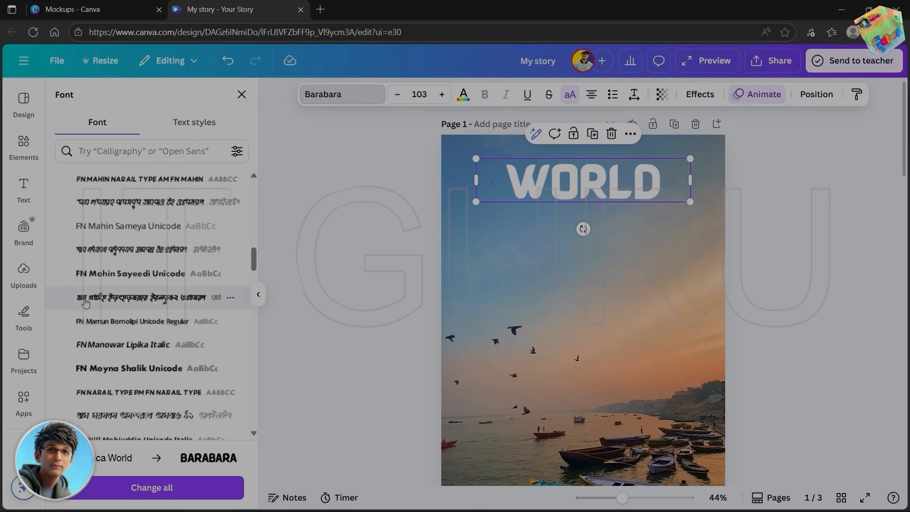
pyautogui.moveTo(255, 263); pyautogui.dragTo(253, 179)
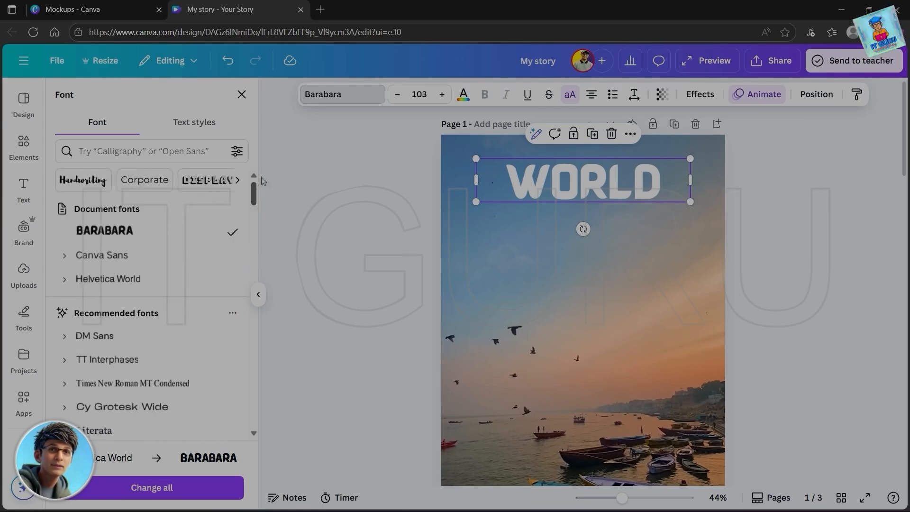
pyautogui.click(241, 95)
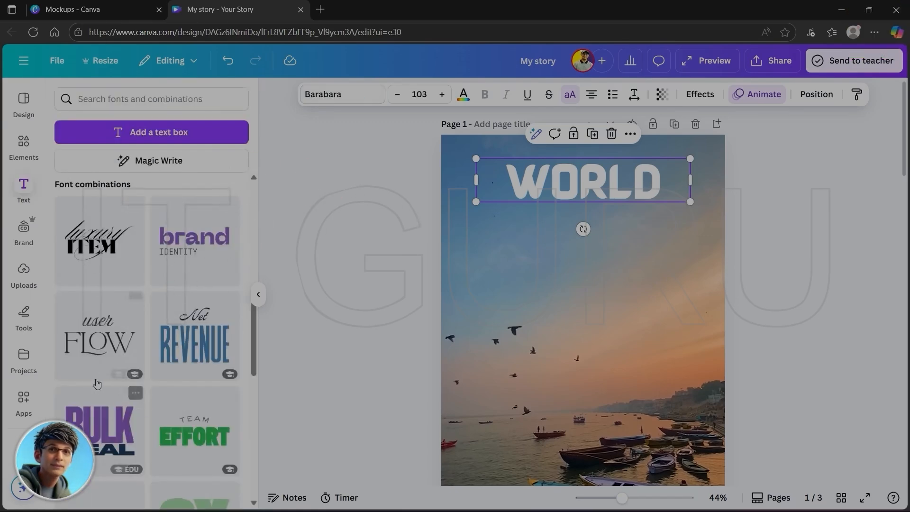
# - Add the NEXT gen font combination to page 1 and place it directly below the WORLD heading
pyautogui.scroll(-7, 100, 355)
pyautogui.scroll(-4, 116, 417)
pyautogui.scroll(-3, 112, 409)
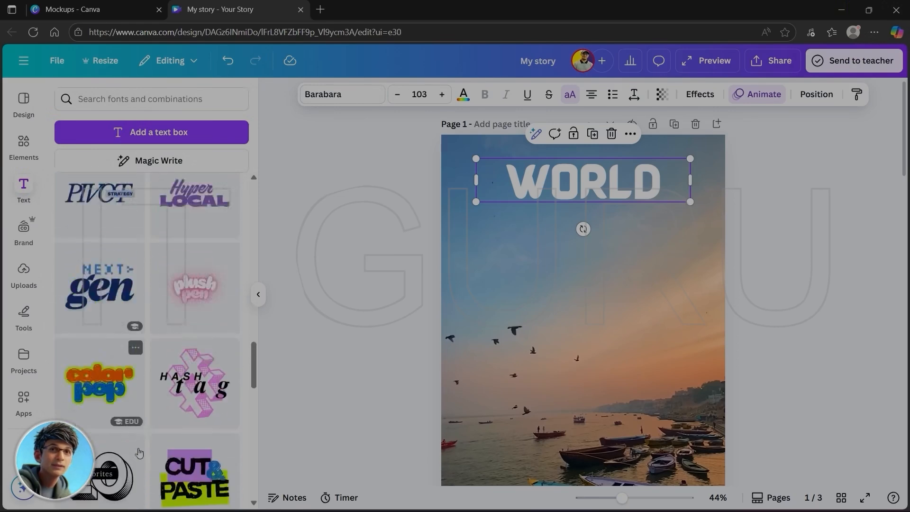
pyautogui.scroll(2, 123, 298)
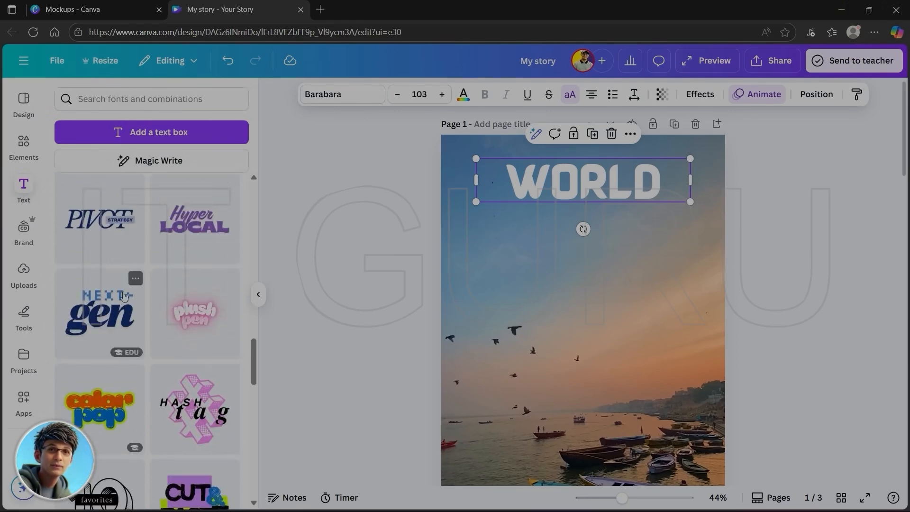
pyautogui.click(99, 321)
pyautogui.moveTo(582, 396); pyautogui.dragTo(611, 264)
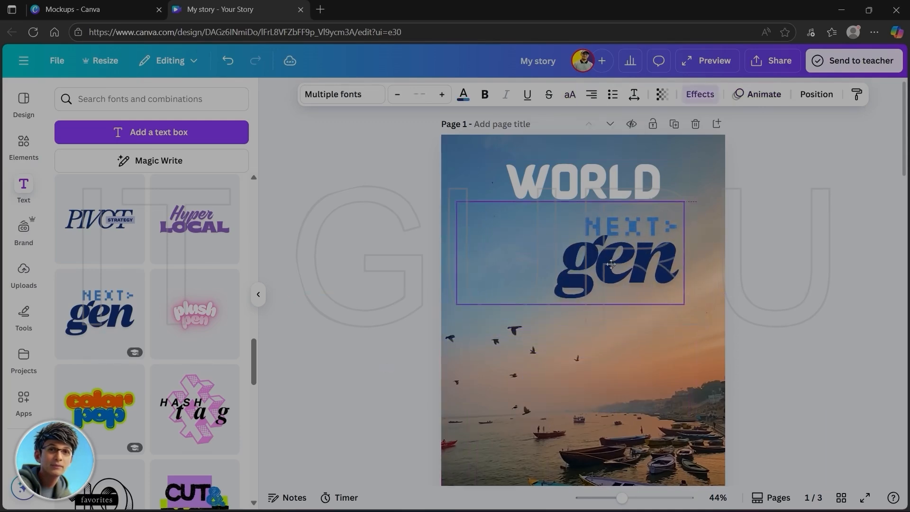
pyautogui.click(786, 259)
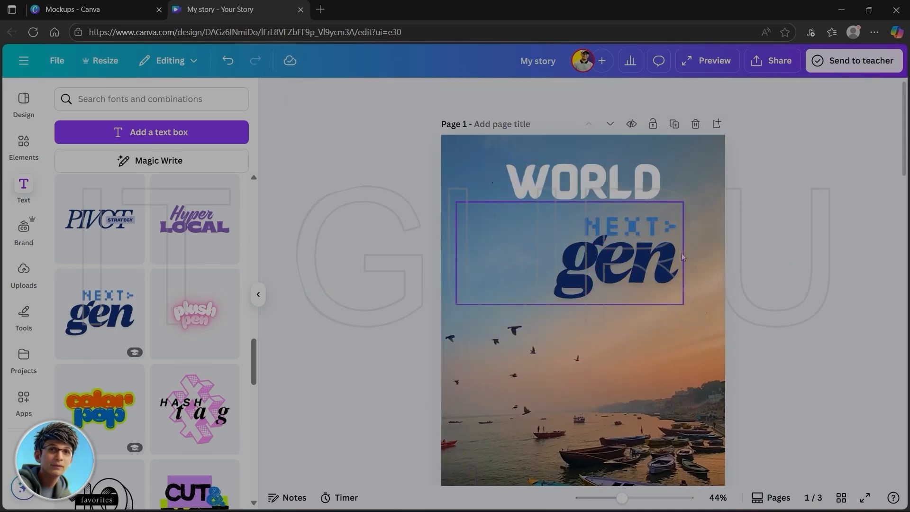
# - Reduce the font size of the word "gen" to 219 and recolor it purple from the default solid colors
pyautogui.click(611, 277)
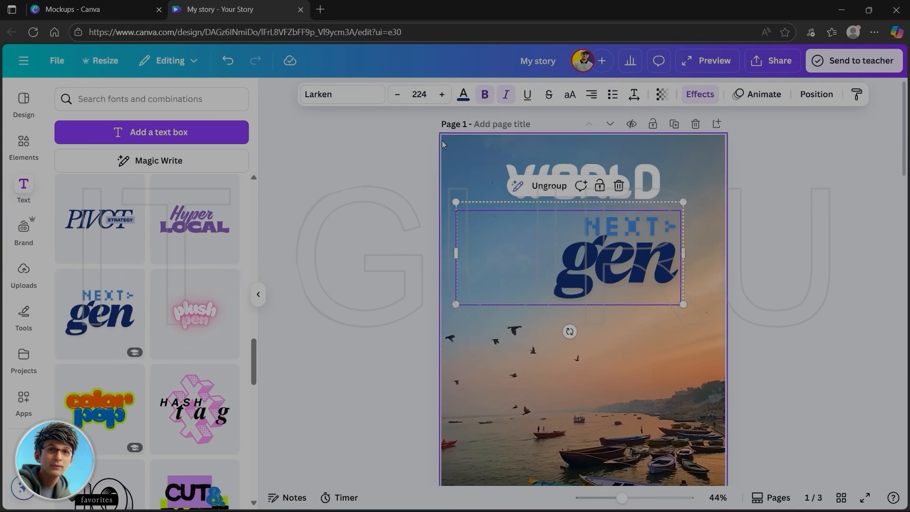
pyautogui.click(397, 94)
pyautogui.click(397, 95)
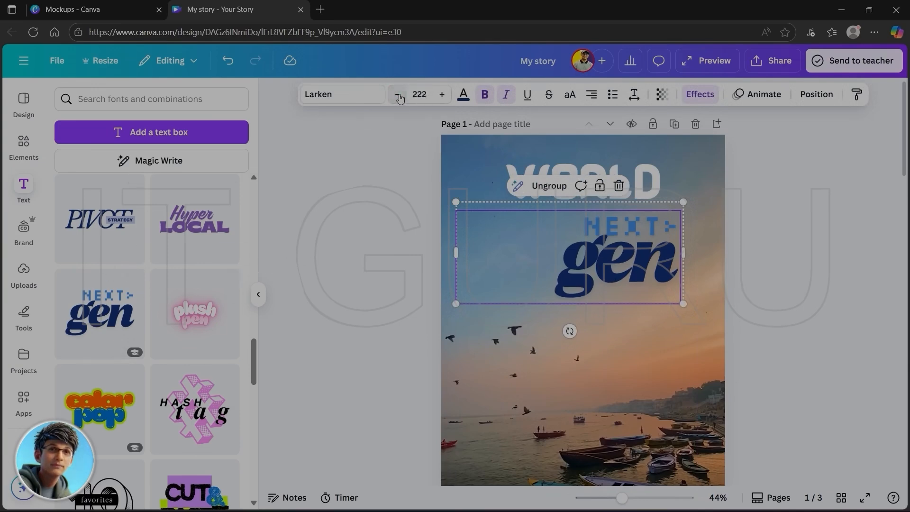
pyautogui.click(397, 94)
pyautogui.click(397, 94)
pyautogui.click(397, 95)
pyautogui.click(463, 94)
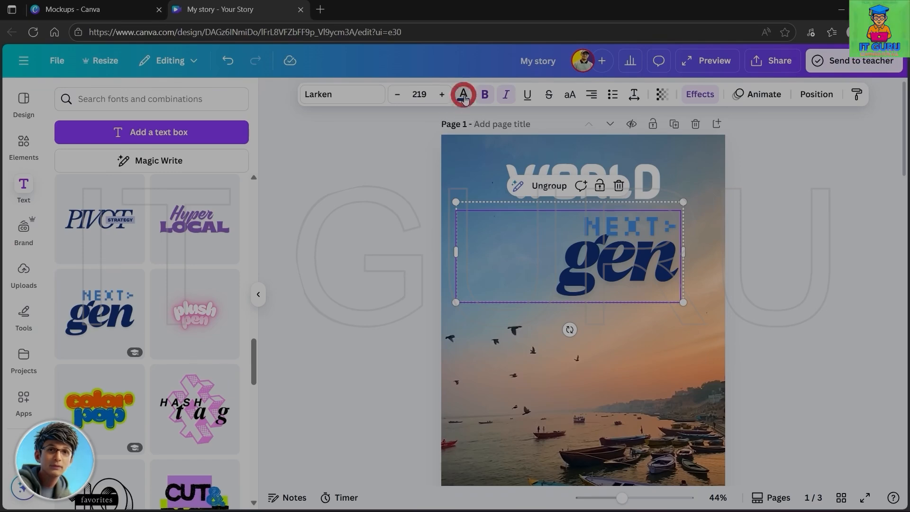
pyautogui.click(208, 416)
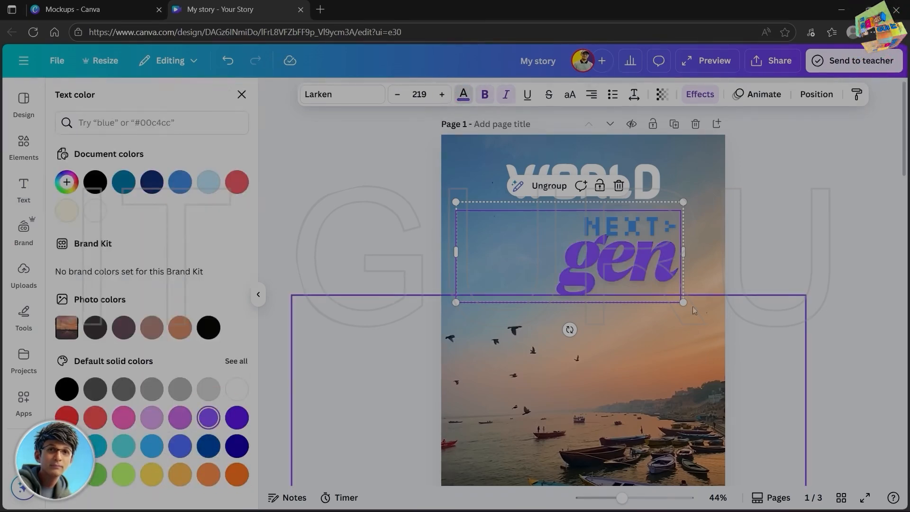
# - Make the NEXT line of the font combination bold
pyautogui.click(548, 231)
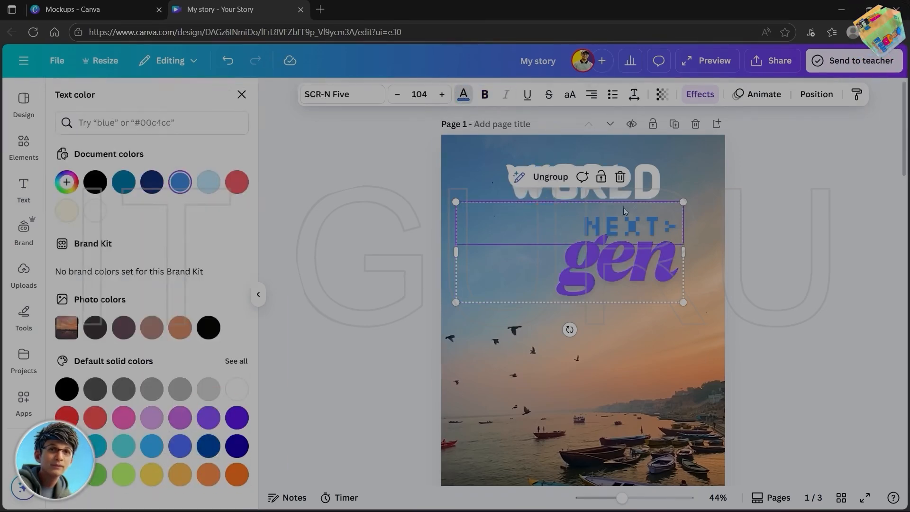
pyautogui.click(485, 96)
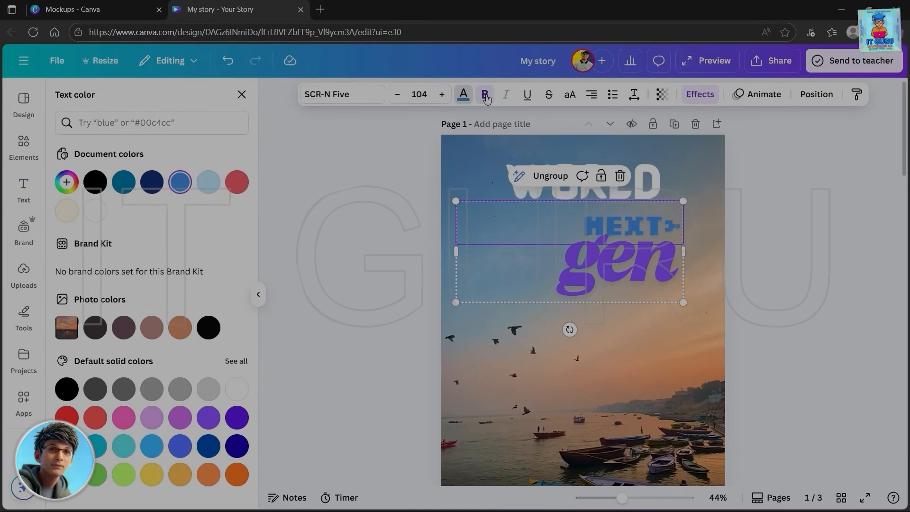
# - Underline the NEXT line, remove the underline again, and open the transparency setting for the word "gen"
pyautogui.click(525, 102)
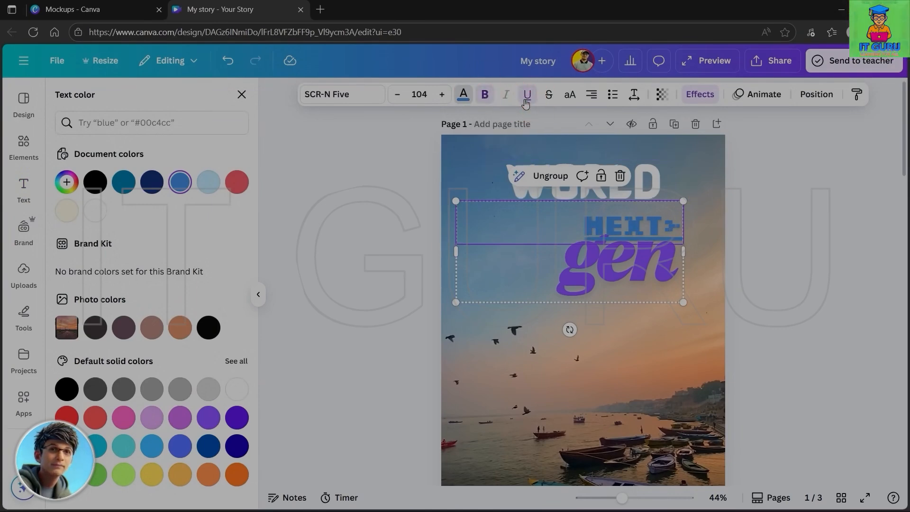
pyautogui.click(526, 103)
pyautogui.click(601, 228)
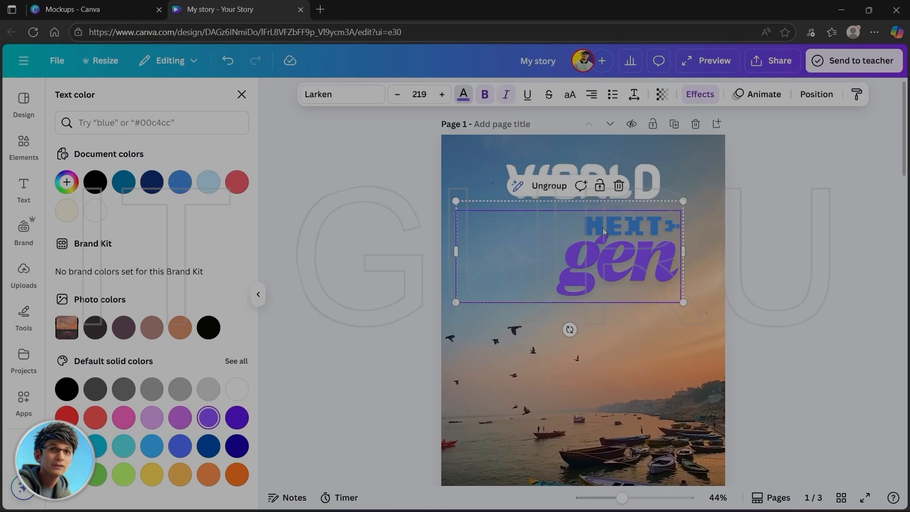
pyautogui.click(602, 227)
pyautogui.click(598, 273)
pyautogui.click(612, 228)
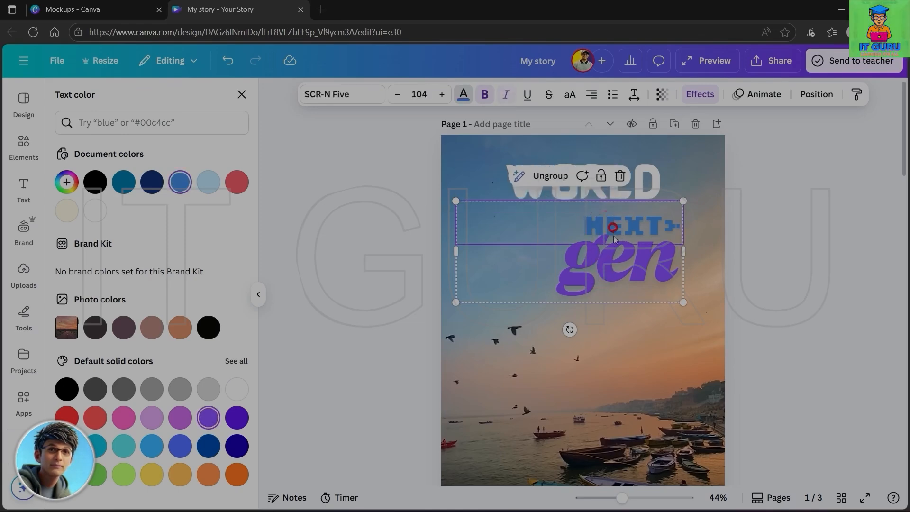
pyautogui.click(613, 273)
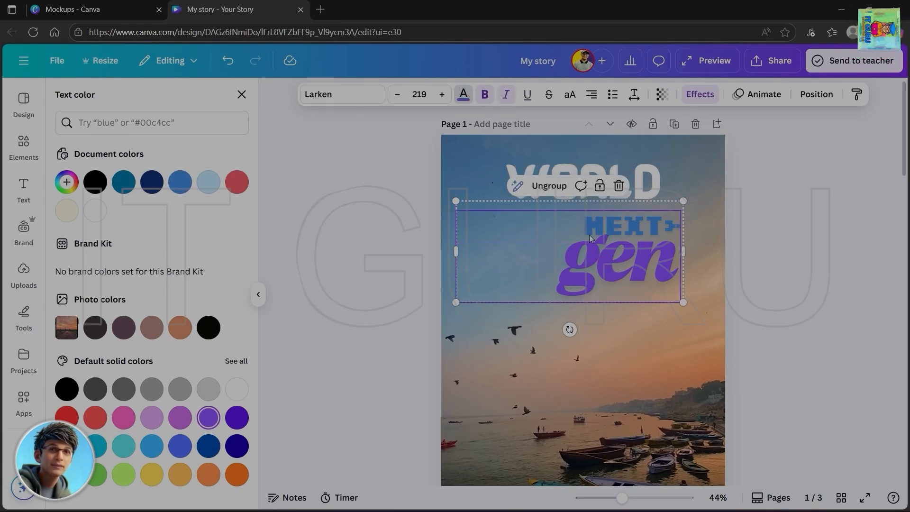
pyautogui.click(664, 96)
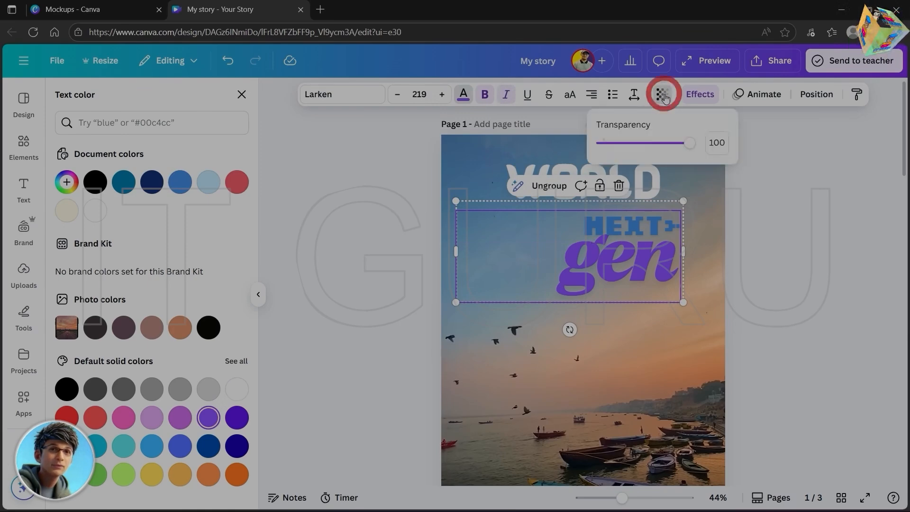
# - Shift the font combination slightly down and right, and set both "gen" and NEXT to justified alignment
pyautogui.moveTo(612, 267)
pyautogui.mouseDown()
pyautogui.moveTo(616, 314)
pyautogui.moveTo(619, 283)
pyautogui.mouseUp()
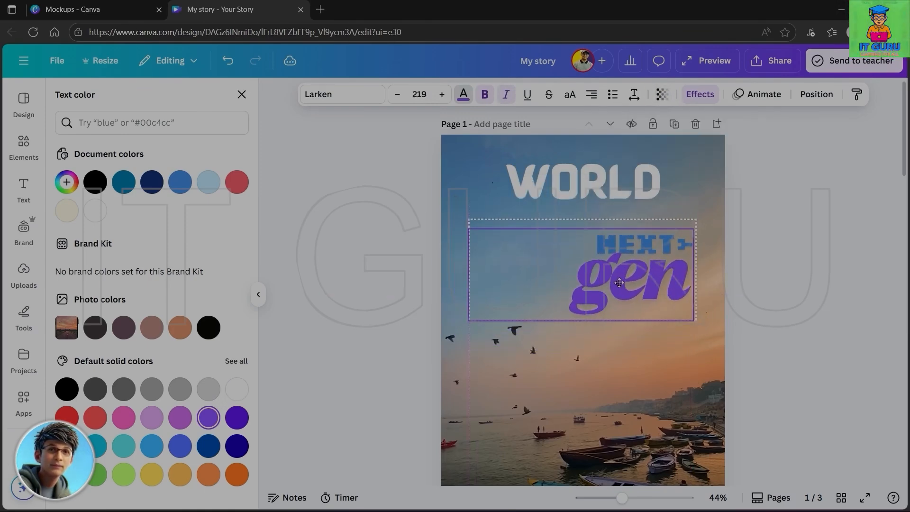
pyautogui.click(595, 98)
pyautogui.click(622, 244)
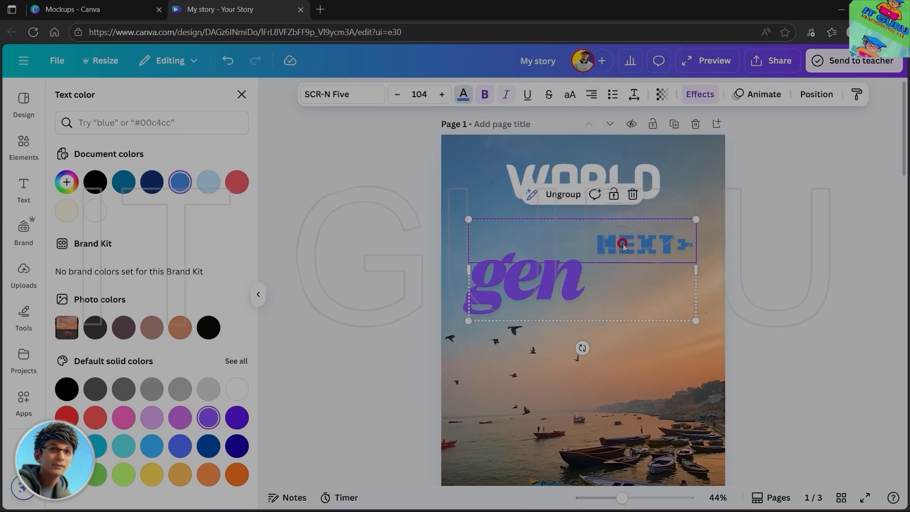
pyautogui.click(595, 98)
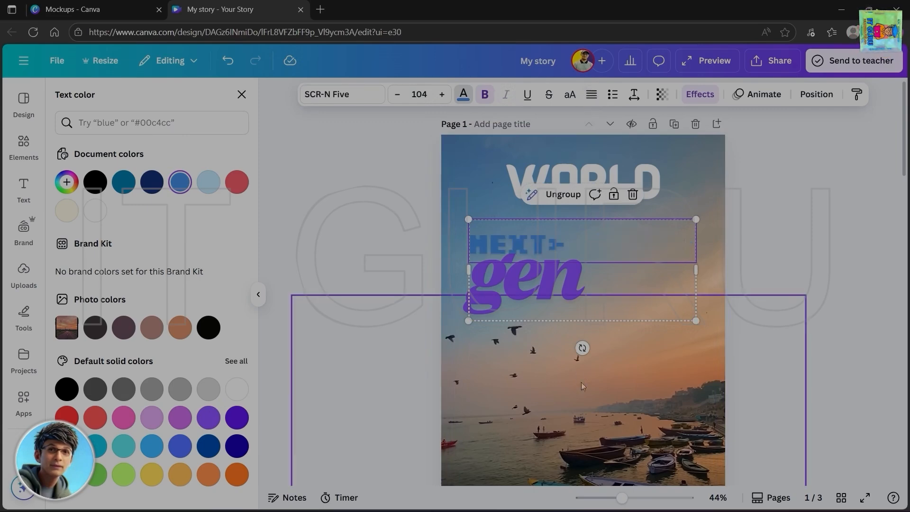
# - Turn the NEXT and "gen" lines into bulleted lists and widen their group until "gen" fits on one line
pyautogui.click(612, 96)
pyautogui.click(524, 291)
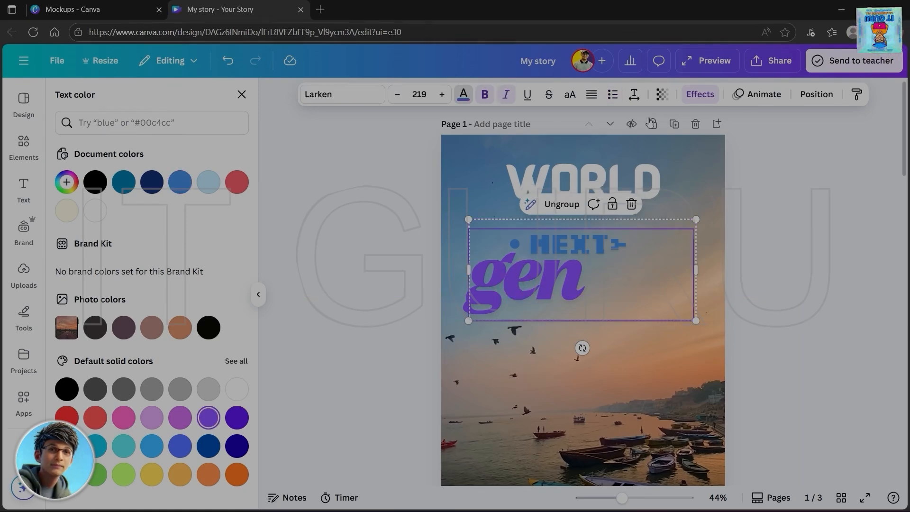
pyautogui.click(613, 96)
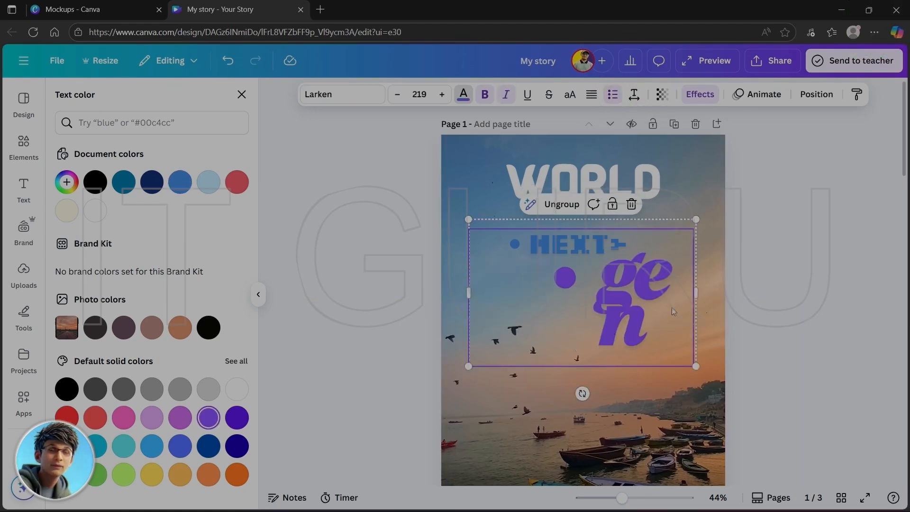
pyautogui.moveTo(694, 293); pyautogui.dragTo(792, 291)
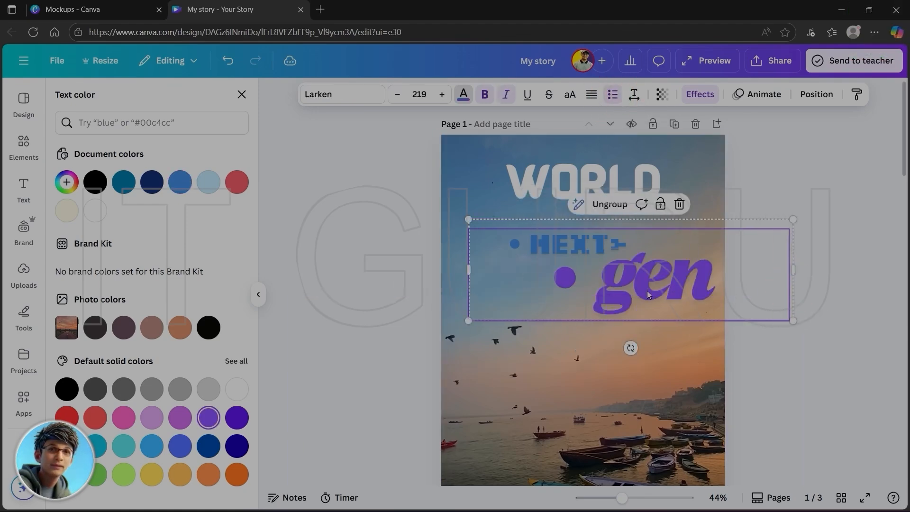
pyautogui.moveTo(585, 282); pyautogui.dragTo(572, 285)
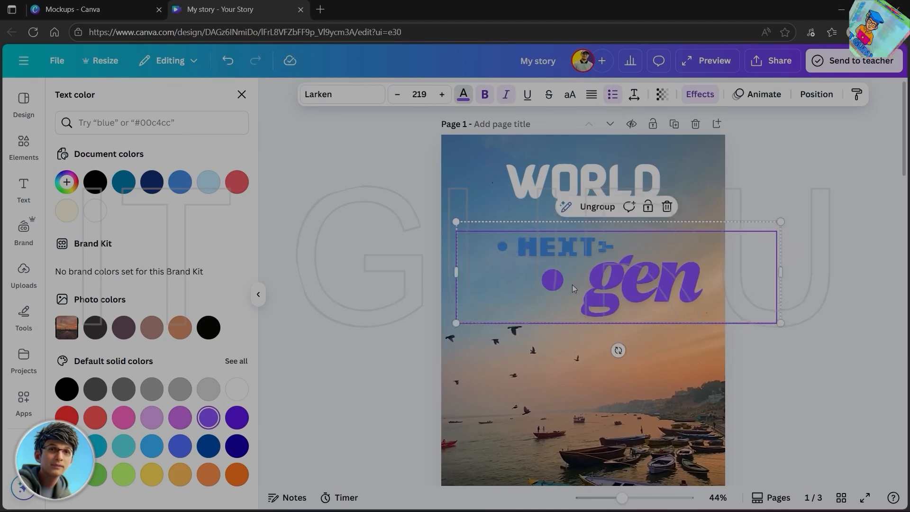
# - Delete both lines of the NEXT gen font combination from page 1
pyautogui.press('Delete')
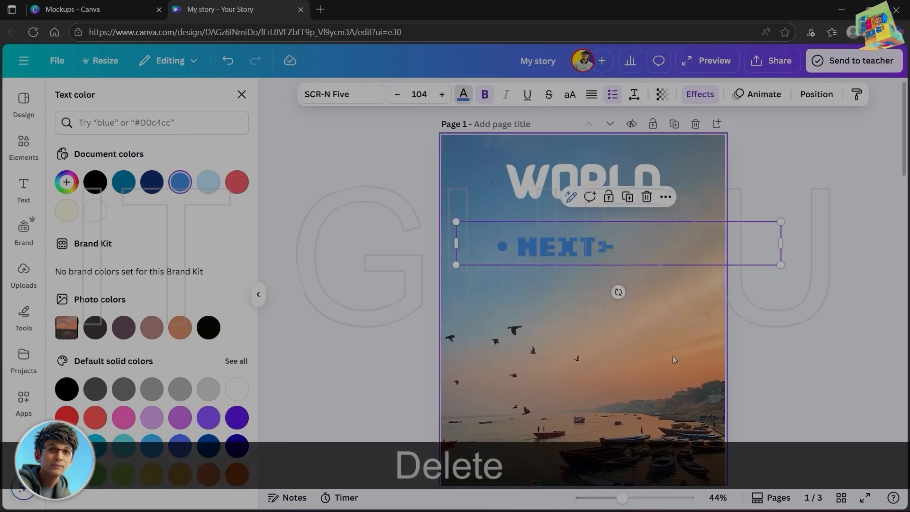
pyautogui.doubleClick(578, 221)
pyautogui.press('Delete')
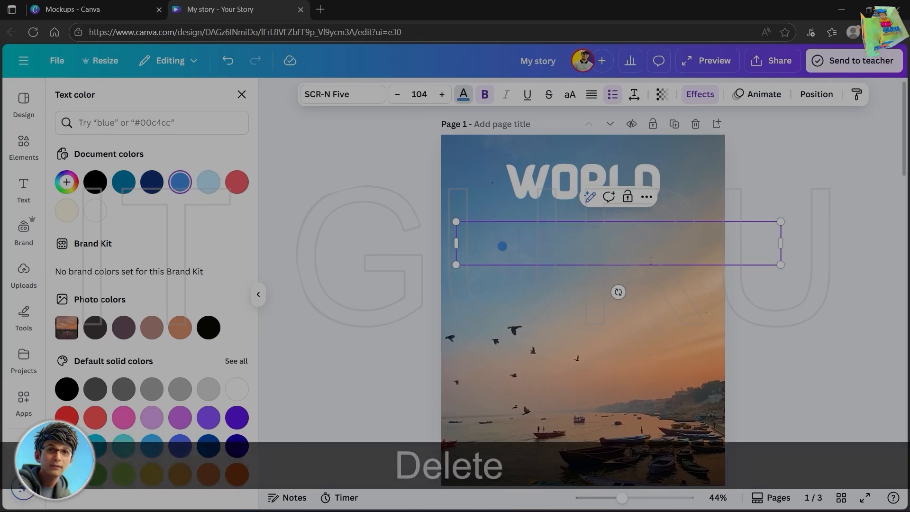
pyautogui.click(370, 289)
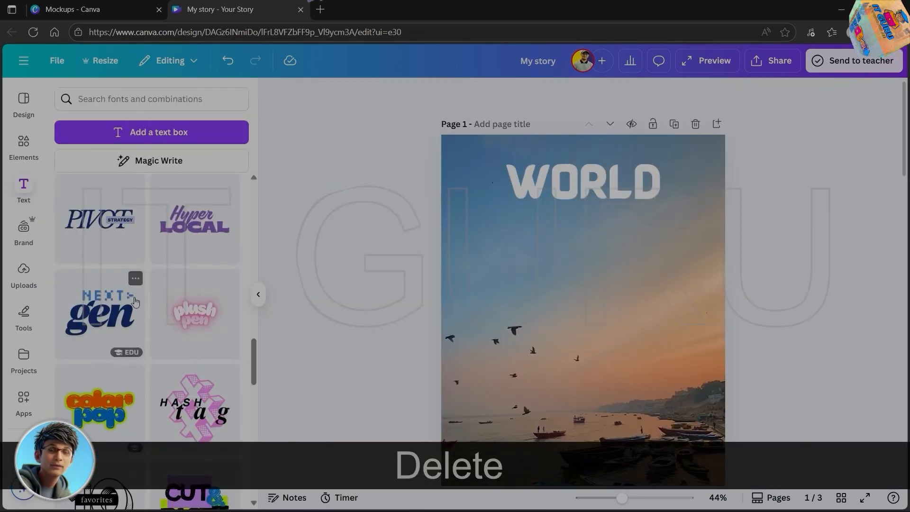
# - Examine the Brand Templates and the Brand Kit categories such as logos, colors, fonts, brand voice and photos
pyautogui.scroll(-10, 135, 301)
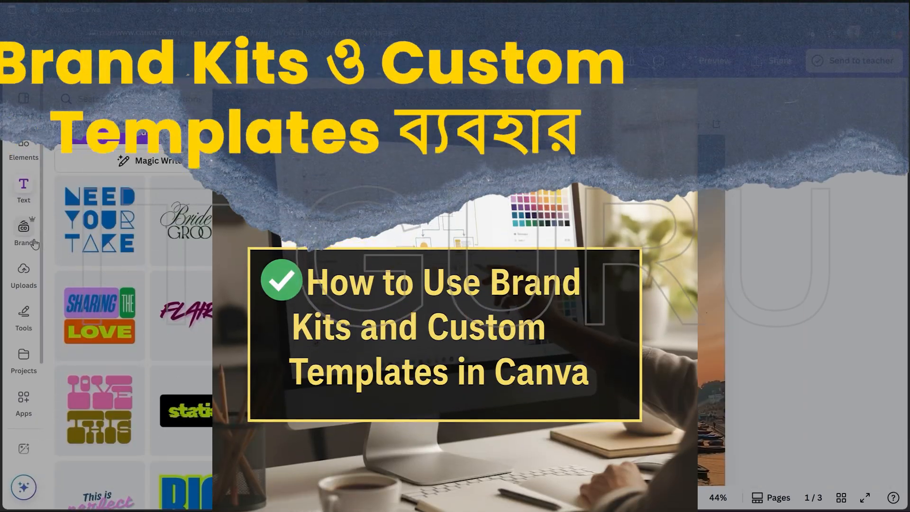
pyautogui.click(26, 231)
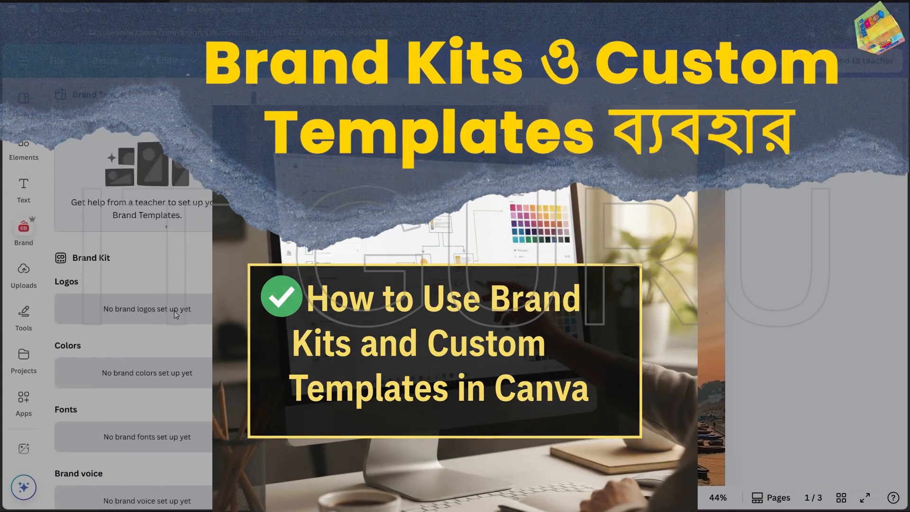
pyautogui.scroll(-4, 174, 310)
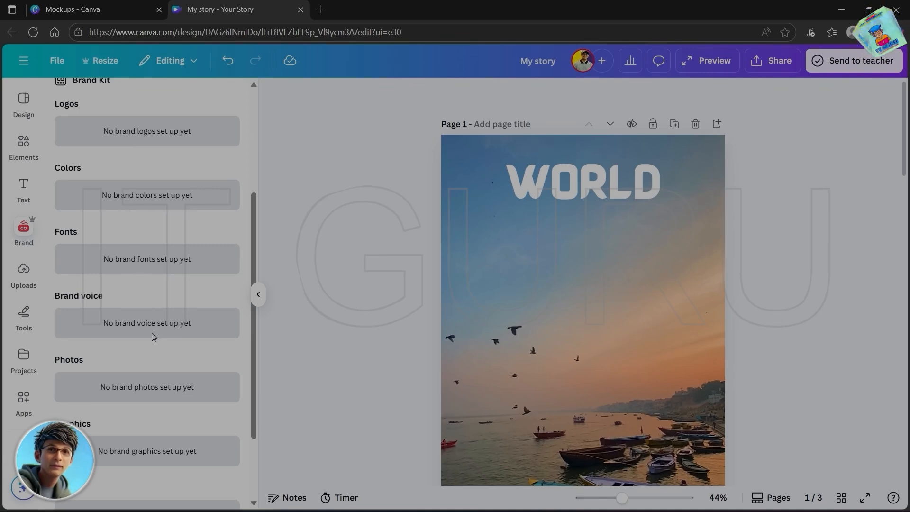
pyautogui.scroll(-2, 153, 327)
pyautogui.scroll(1, 156, 345)
pyautogui.scroll(5, 156, 343)
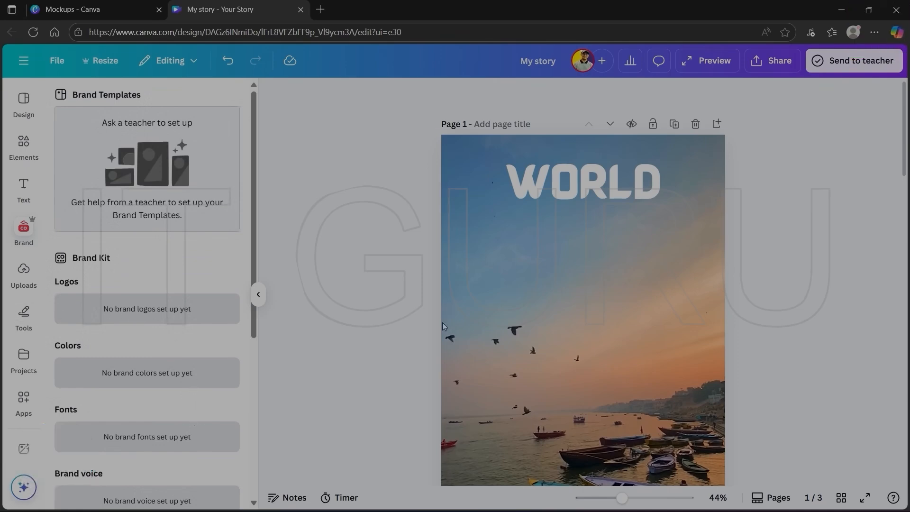
pyautogui.scroll(-5, 526, 325)
pyautogui.scroll(4, 525, 325)
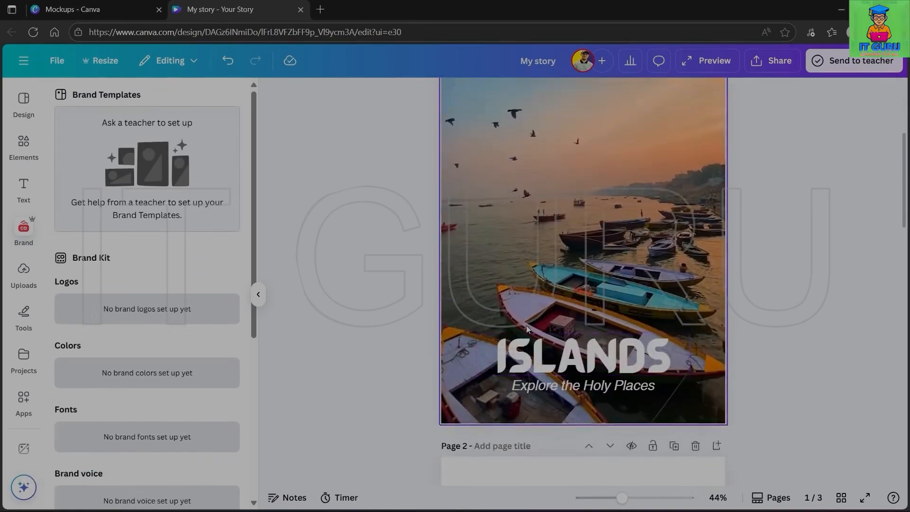
pyautogui.scroll(-1, 526, 325)
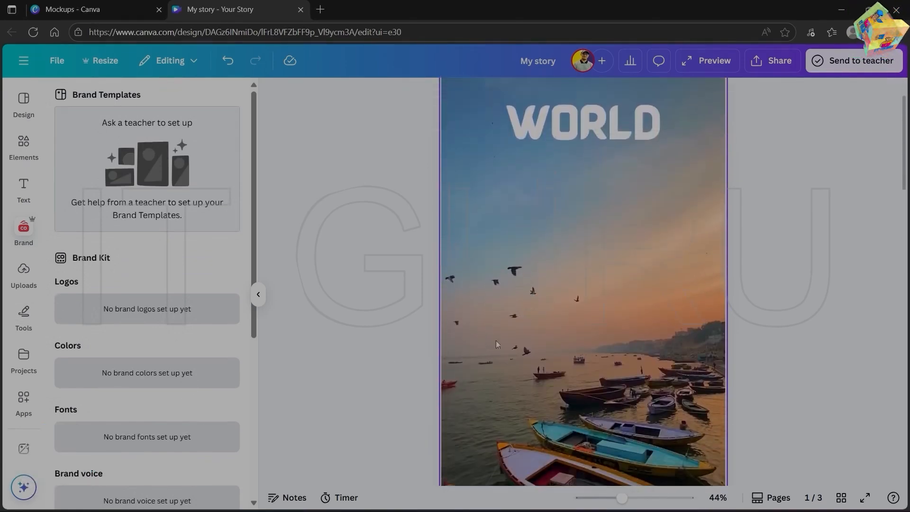
# - Add the uploaded SUBSCRIBE NOW ribbon image to page 1 and place it below and right of the WORLD heading
pyautogui.click(24, 273)
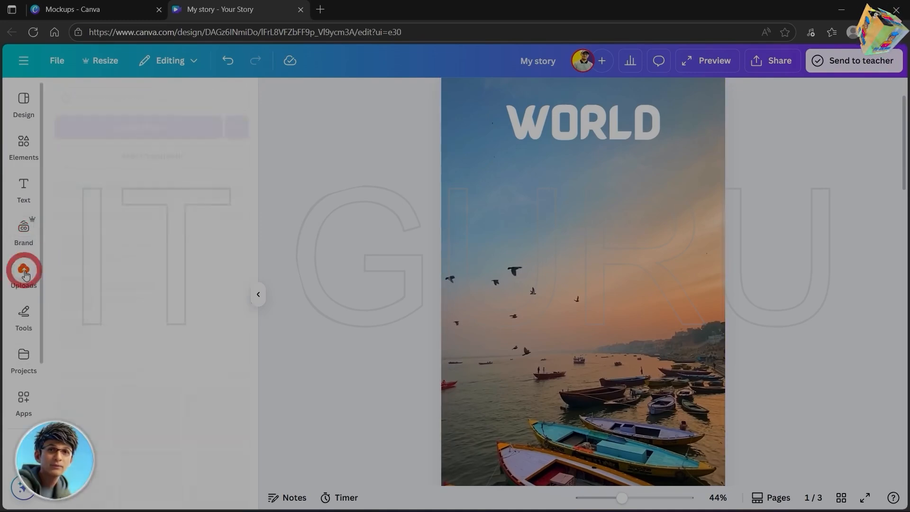
pyautogui.scroll(-1, 203, 327)
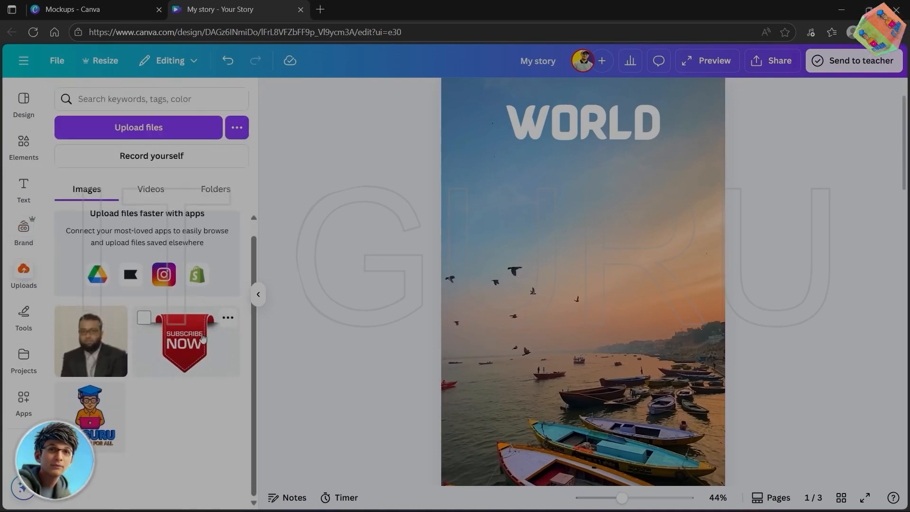
pyautogui.scroll(1, 203, 309)
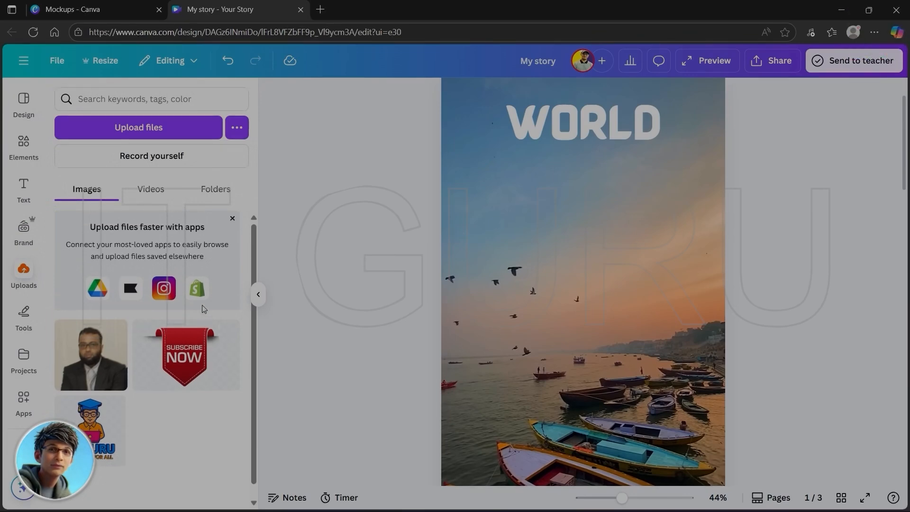
pyautogui.click(194, 360)
pyautogui.moveTo(590, 332); pyautogui.dragTo(653, 238)
# - Add the uploaded IT GURU logo, shrink it into page 1's top-right corner, and delete the SUBSCRIBE NOW image
pyautogui.scroll(-5, 658, 332)
pyautogui.scroll(1, 664, 348)
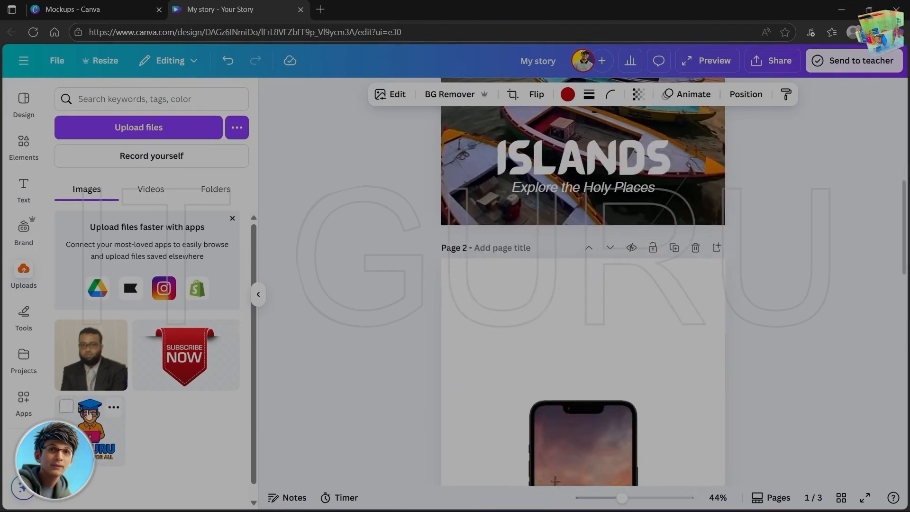
pyautogui.scroll(7, 635, 298)
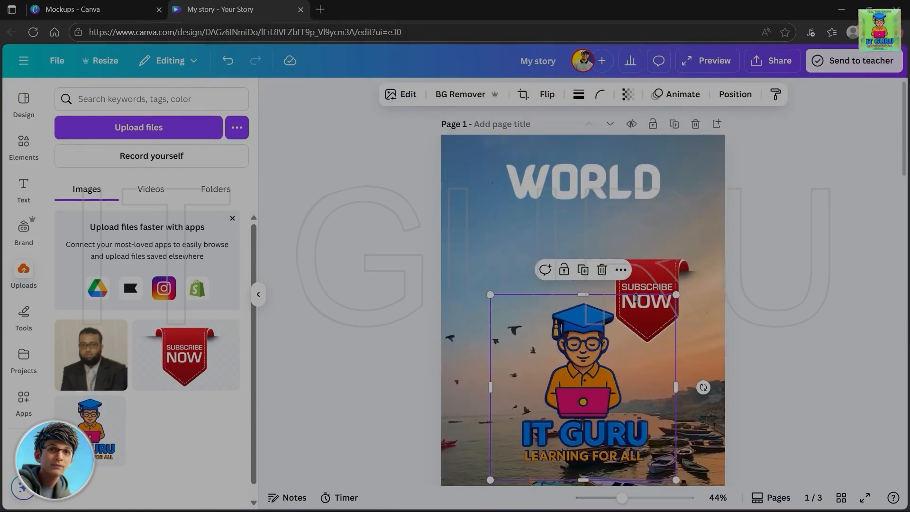
pyautogui.moveTo(582, 360); pyautogui.dragTo(536, 265)
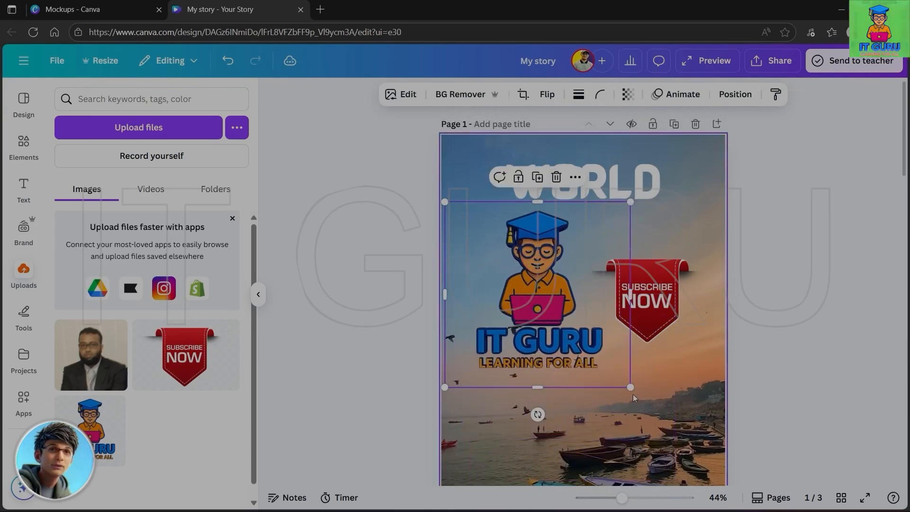
pyautogui.moveTo(629, 386); pyautogui.dragTo(701, 158)
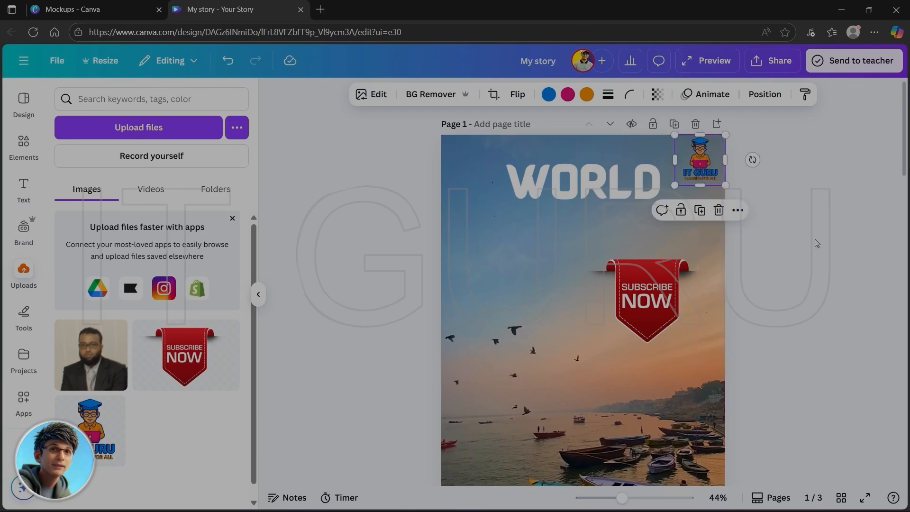
pyautogui.click(653, 306)
pyautogui.press('Delete')
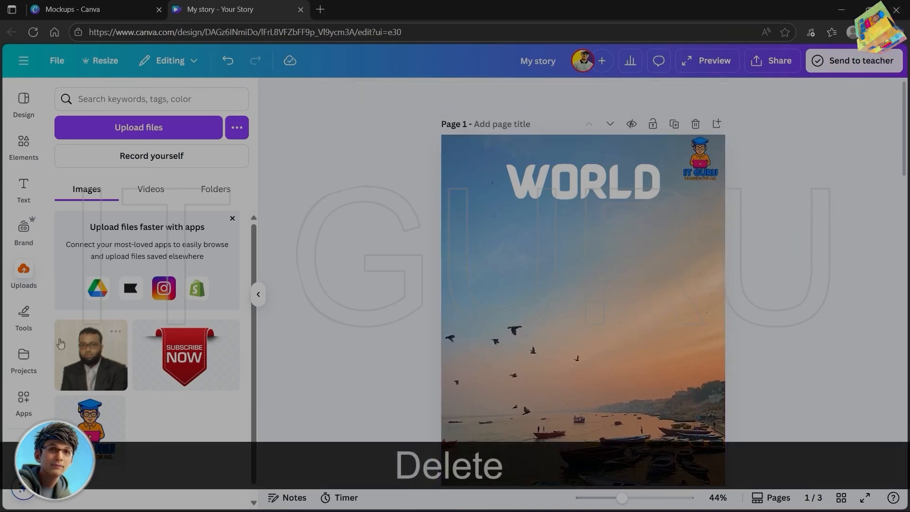
# - Draw a looping red freehand marker stroke below the WORLD heading on page 1, and delete it
pyautogui.click(25, 318)
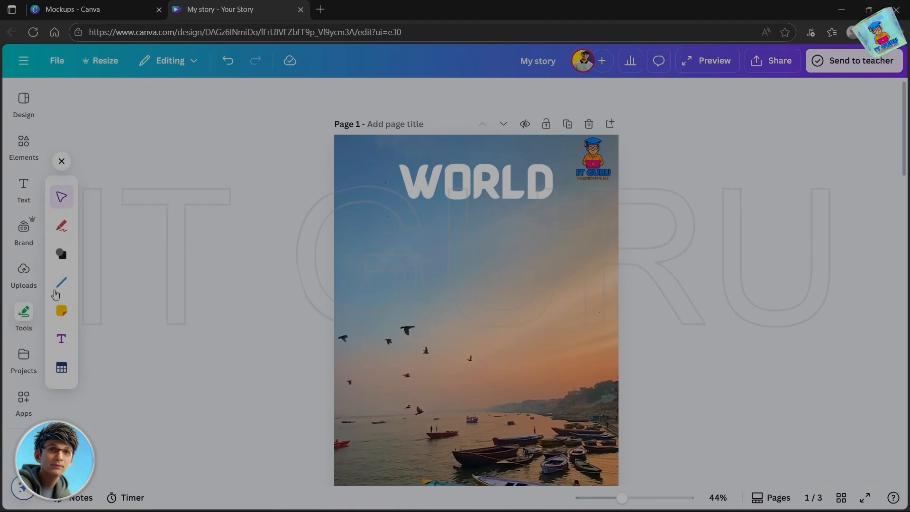
pyautogui.click(65, 231)
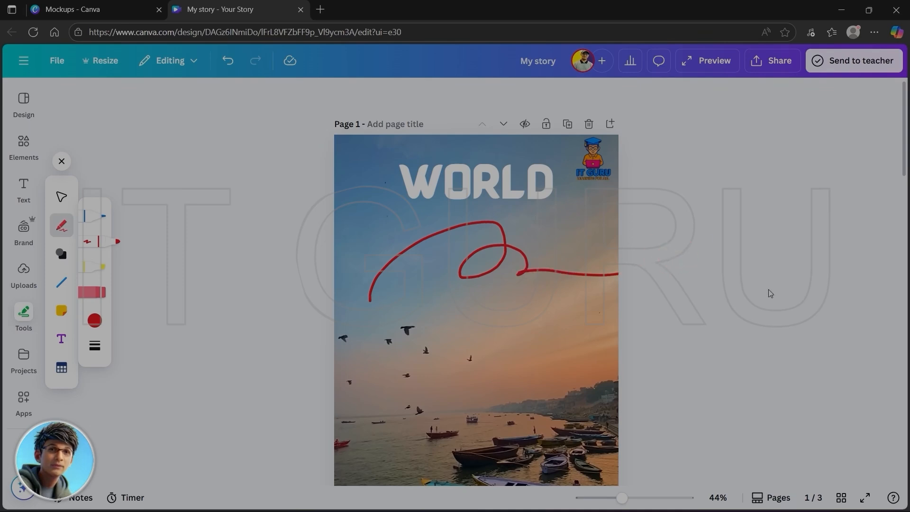
pyautogui.press('Delete')
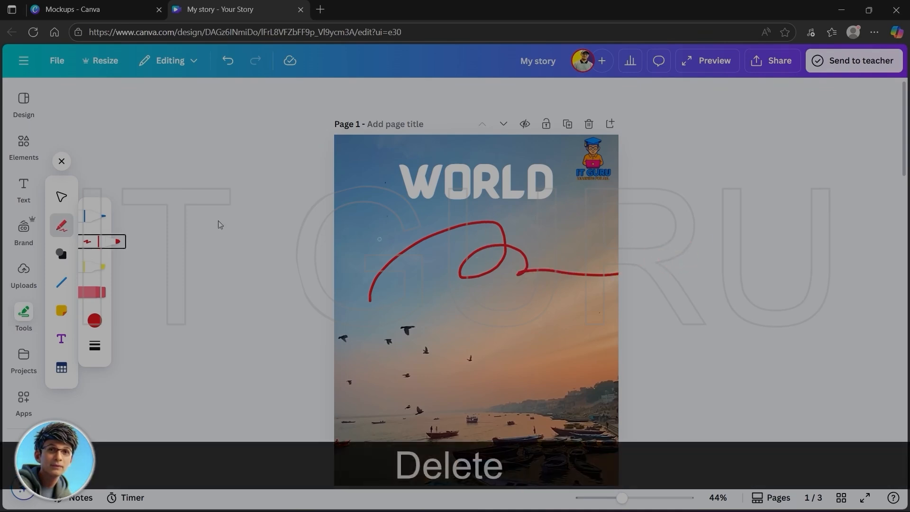
pyautogui.click(63, 193)
pyautogui.click(420, 243)
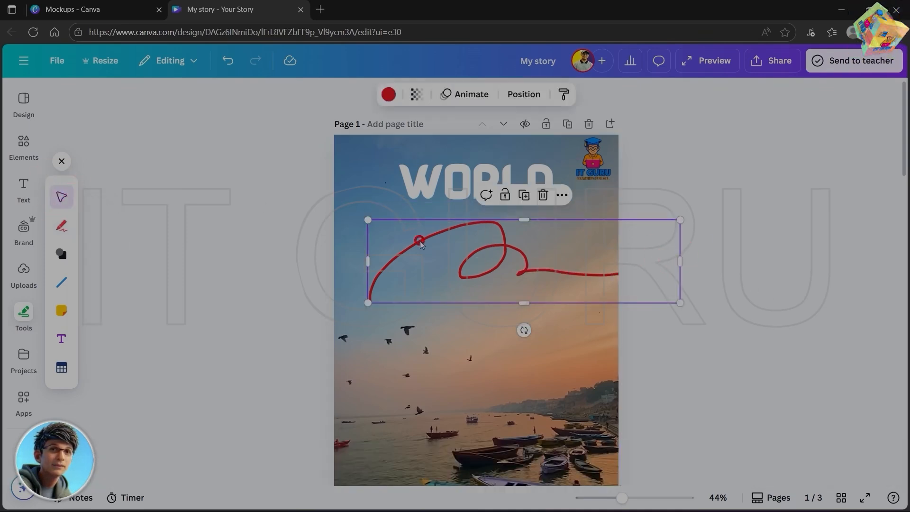
pyautogui.press('Delete')
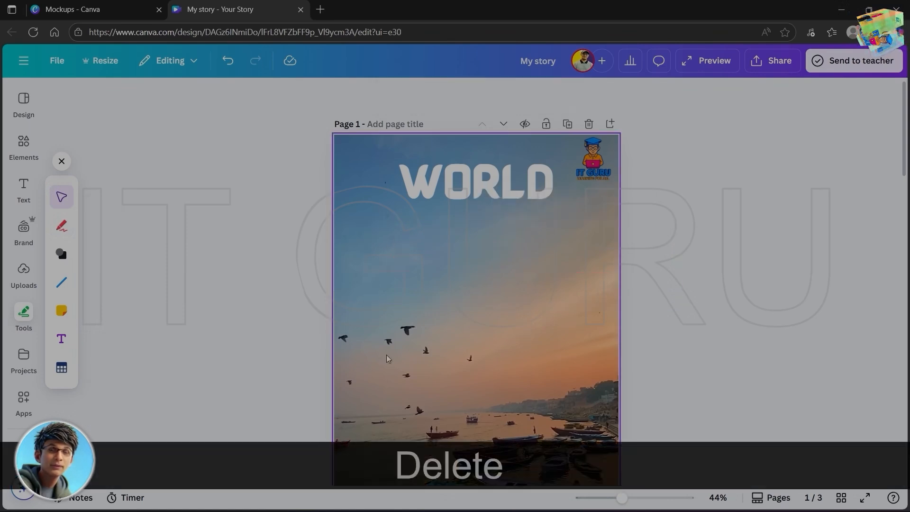
# - Add a triangle shape to page 1, move it below the WORLD heading and shrink it
pyautogui.click(61, 255)
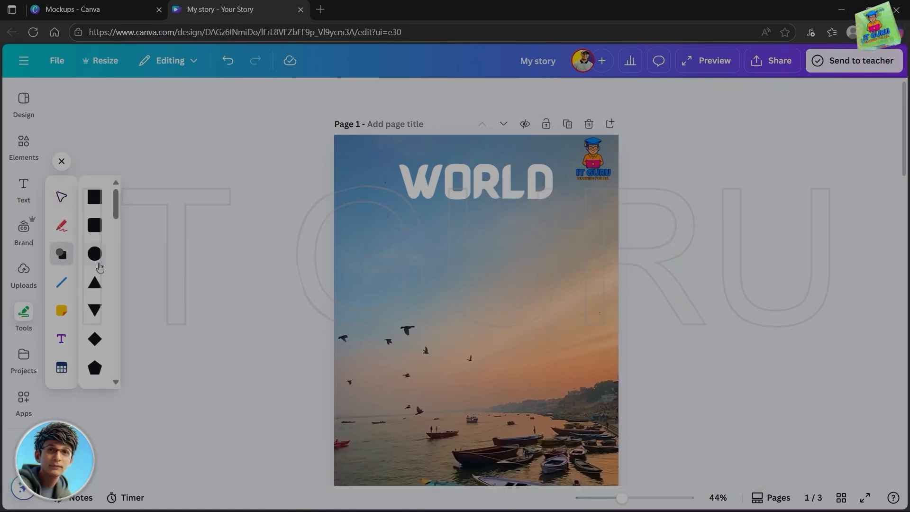
pyautogui.click(95, 284)
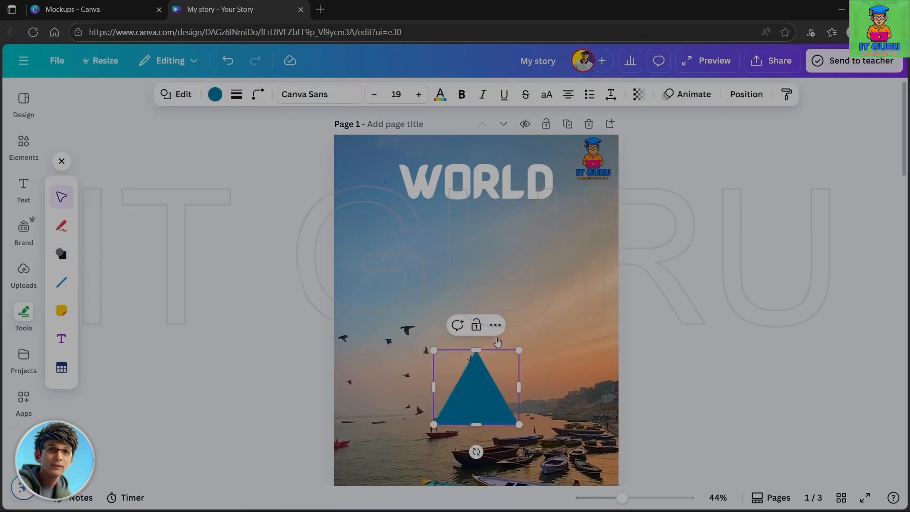
pyautogui.moveTo(474, 392); pyautogui.dragTo(467, 270)
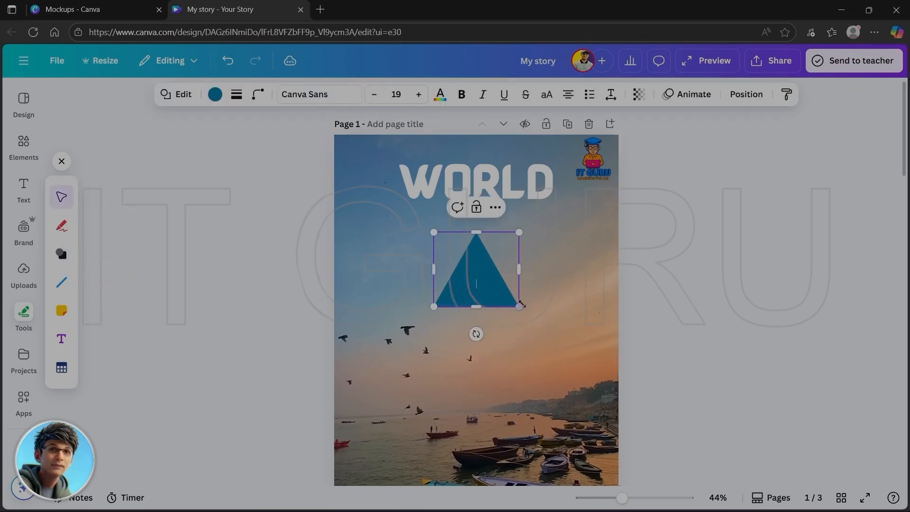
pyautogui.click(540, 288)
pyautogui.click(473, 289)
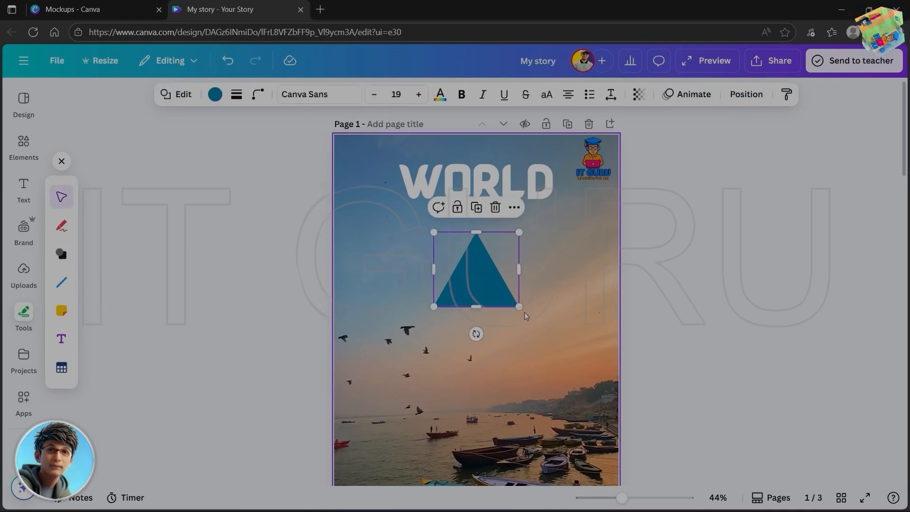
pyautogui.moveTo(519, 306); pyautogui.dragTo(496, 253)
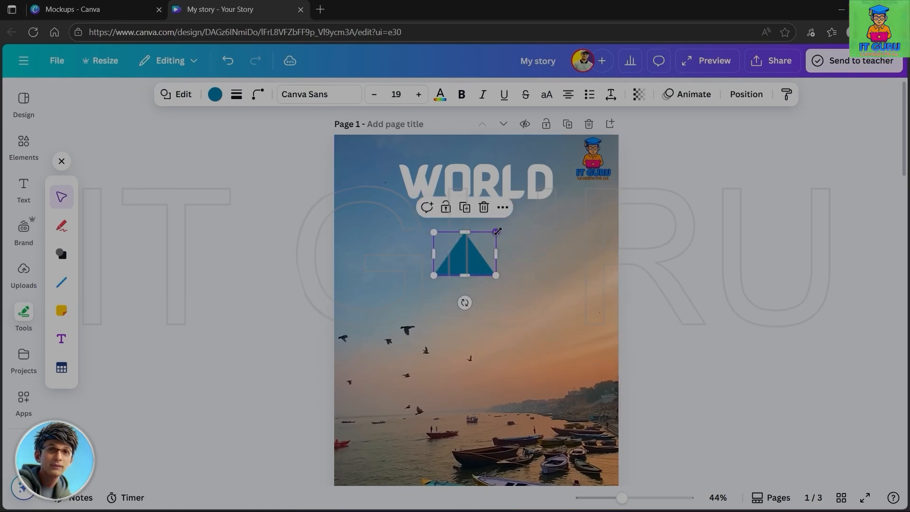
pyautogui.click(506, 293)
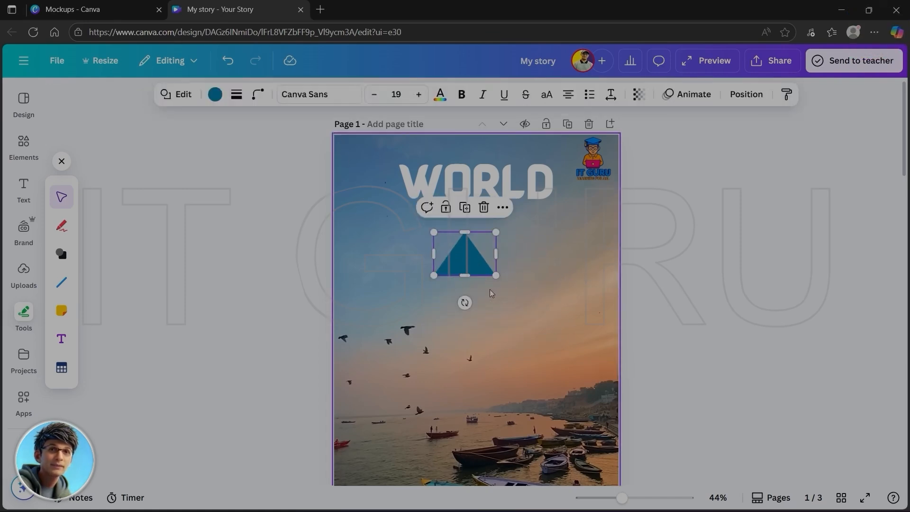
# - Set the triangle's corner rounding to 26 and keep its sides at 3
pyautogui.click(256, 94)
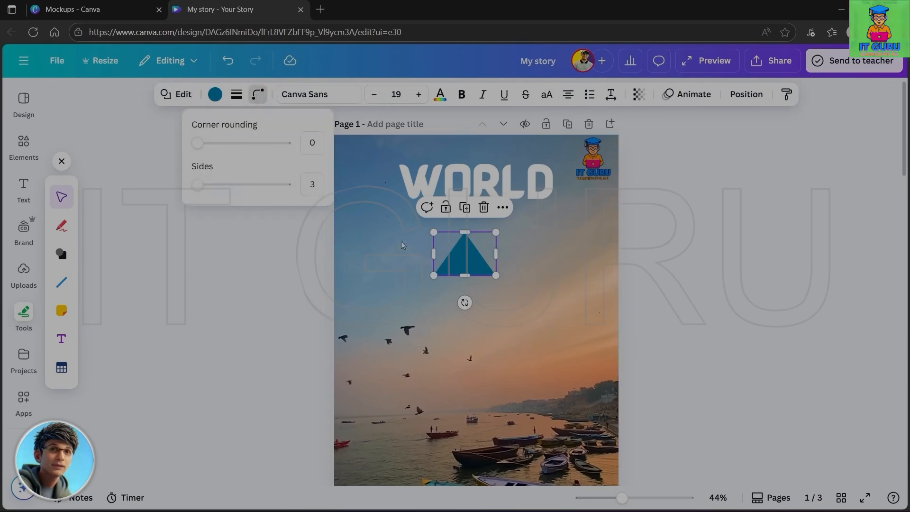
pyautogui.moveTo(196, 144); pyautogui.dragTo(220, 151)
pyautogui.moveTo(197, 185)
pyautogui.mouseDown()
pyautogui.moveTo(243, 184)
pyautogui.moveTo(196, 189)
pyautogui.mouseUp()
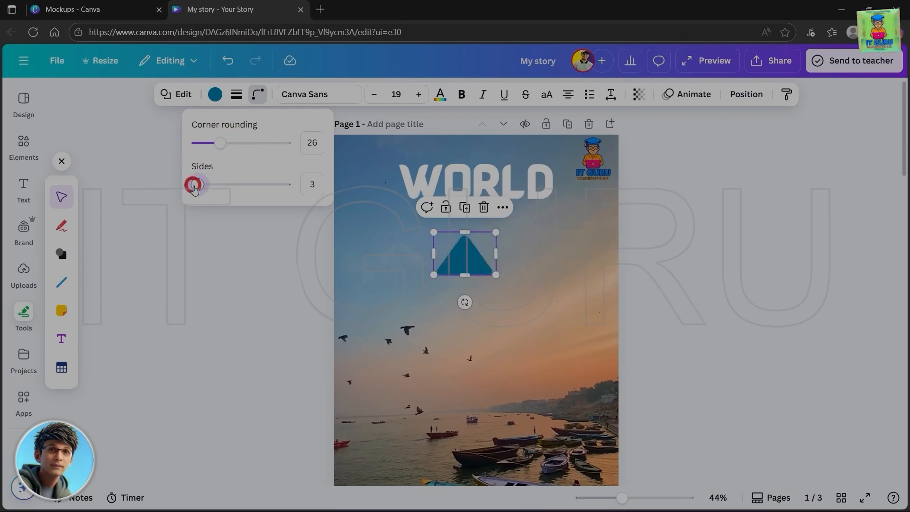
# - Change the triangle into a cloud-shaped speech bubble, and delete the shape from page 1
pyautogui.click(182, 94)
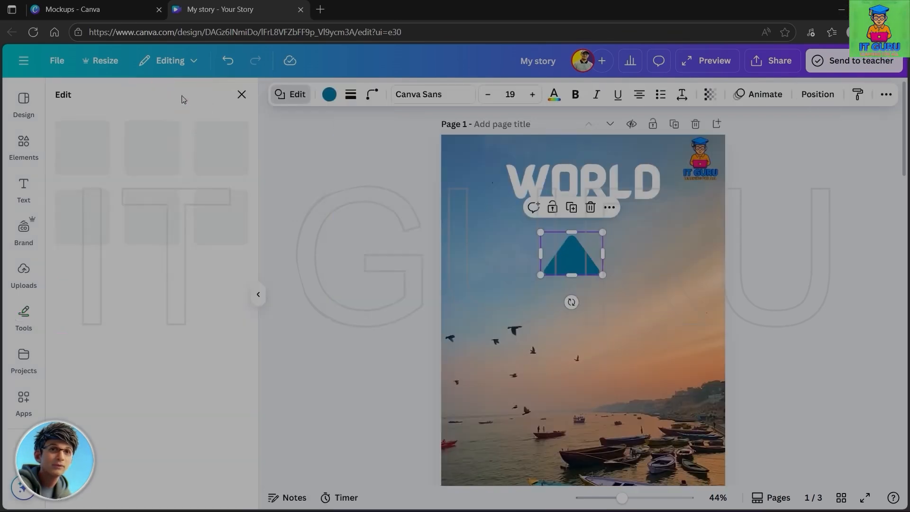
pyautogui.scroll(-3, 136, 420)
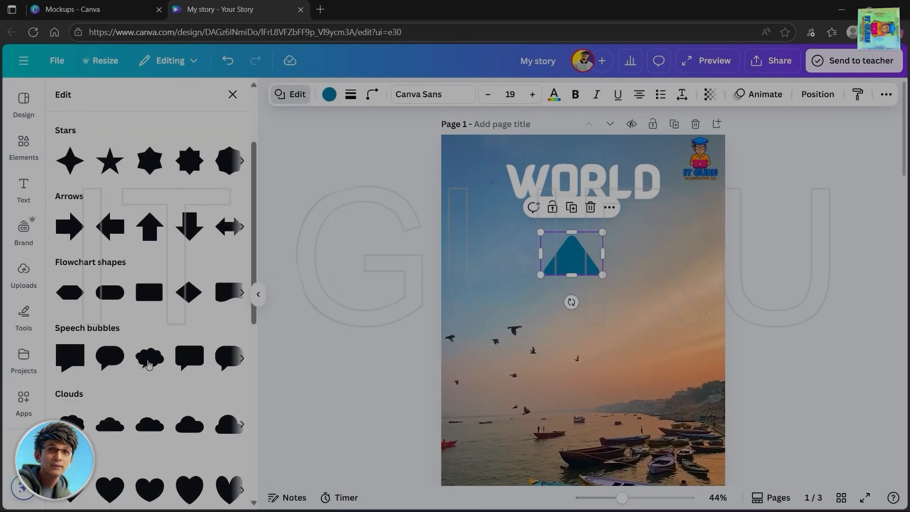
pyautogui.click(148, 363)
pyautogui.click(645, 263)
pyautogui.click(464, 256)
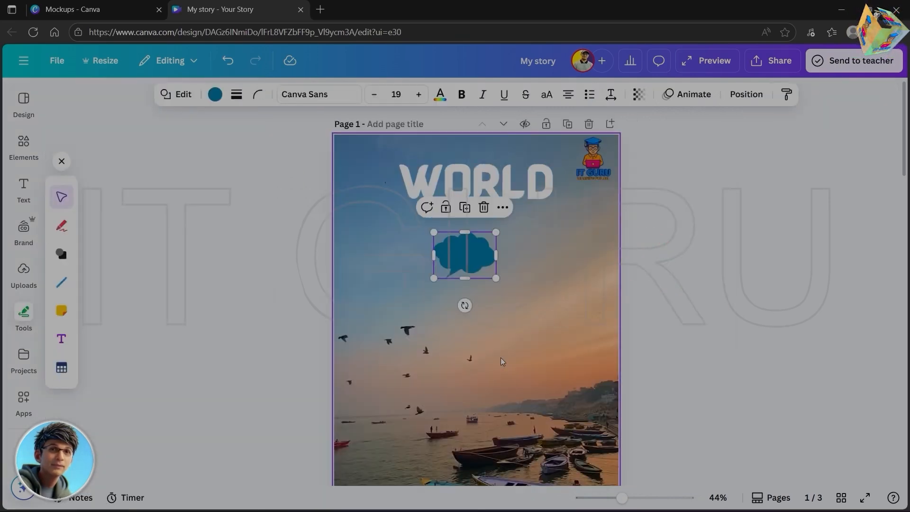
pyautogui.press('Delete')
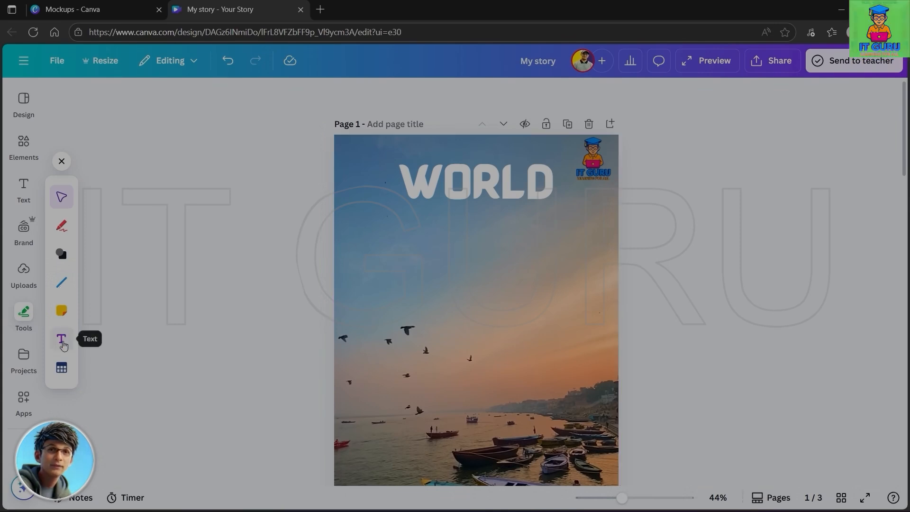
# - Insert a table with three columns and four rows on page 1, and delete it
pyautogui.click(63, 372)
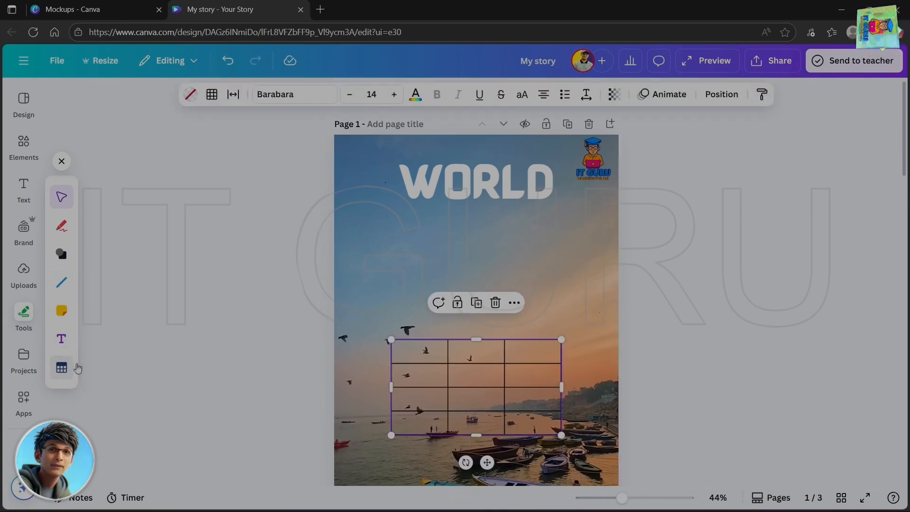
pyautogui.click(480, 359)
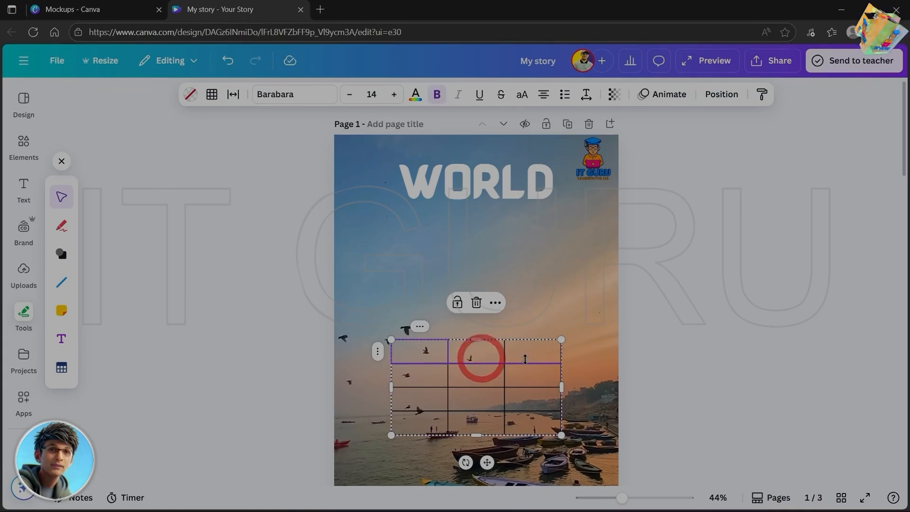
pyautogui.click(361, 394)
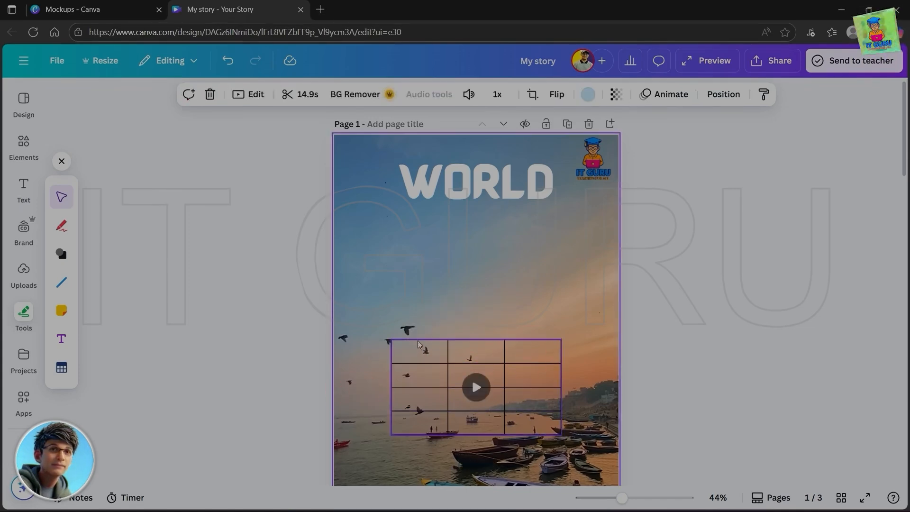
pyautogui.press('Delete')
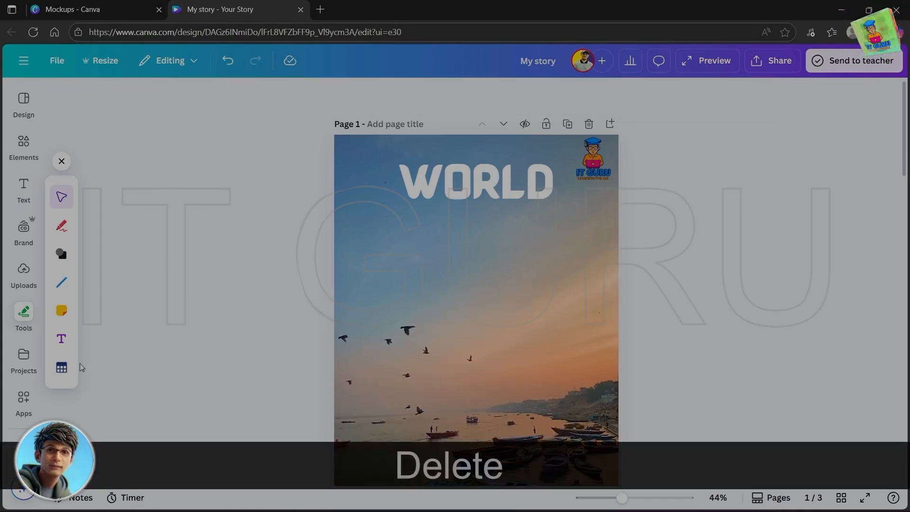
# - Examine the saved designs and folders listed under Your projects
pyautogui.scroll(-1, 126, 351)
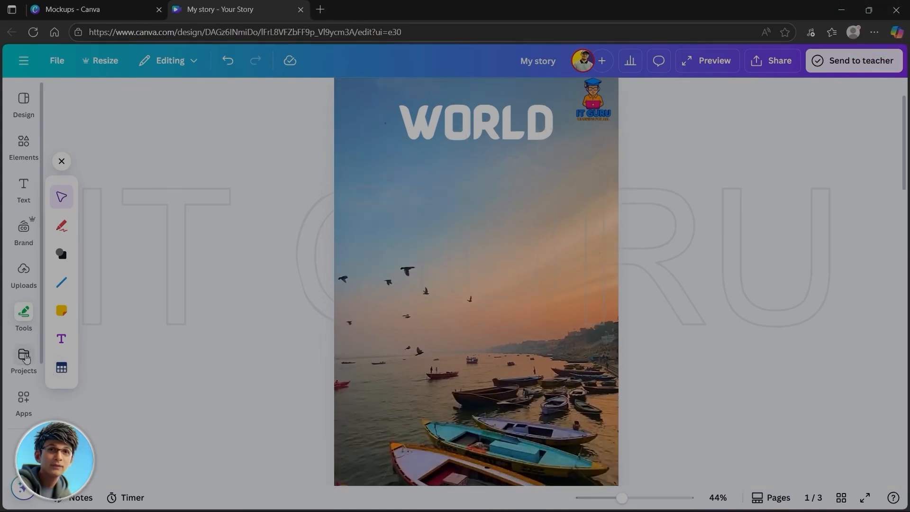
pyautogui.click(23, 358)
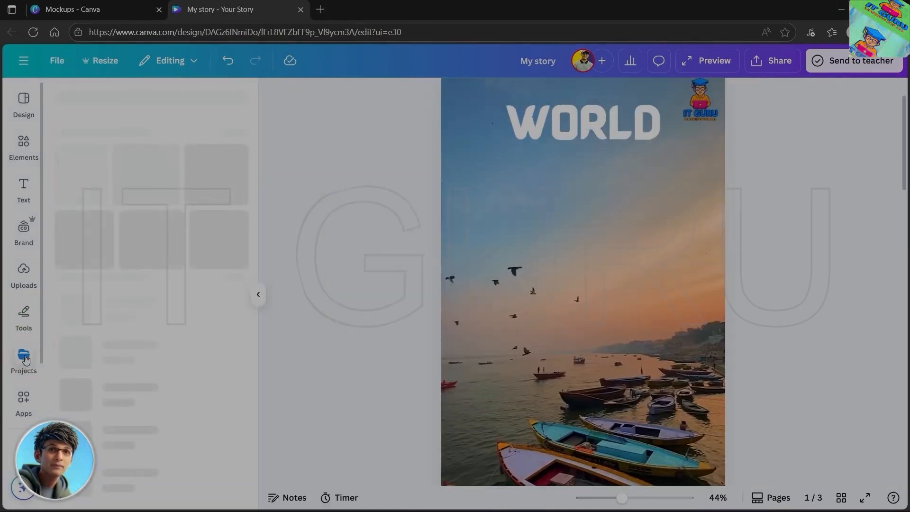
pyautogui.scroll(-2, 189, 439)
pyautogui.scroll(2, 189, 439)
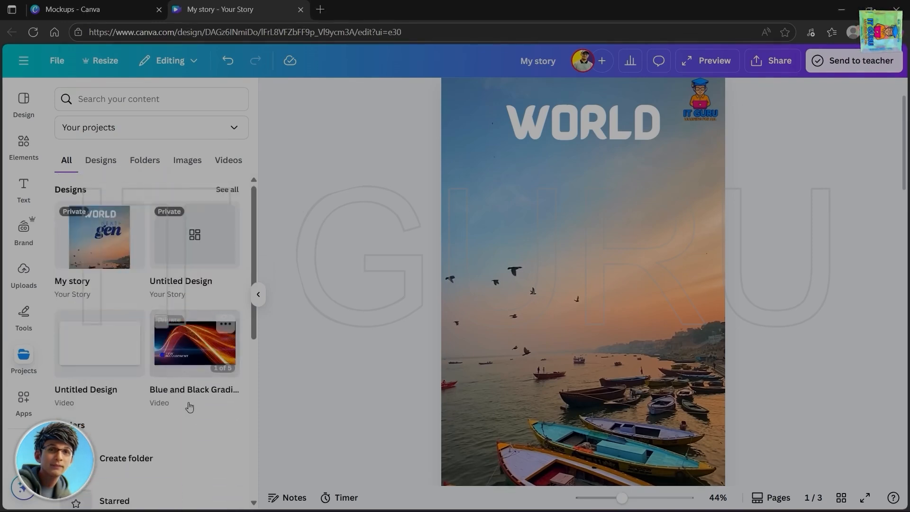
# - Browse the Canva apps for AI generation, open the D-ID AI Avatars app, and collapse its panel
pyautogui.click(23, 399)
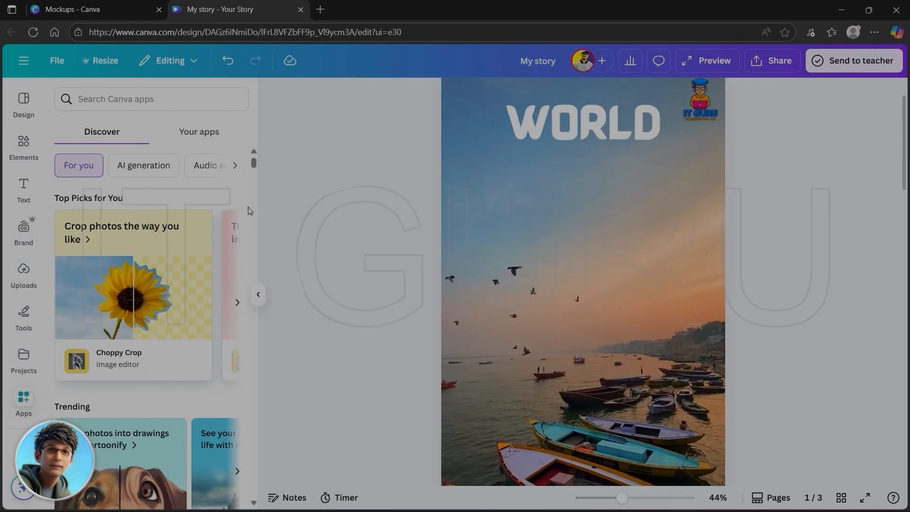
pyautogui.moveTo(255, 165); pyautogui.dragTo(256, 175)
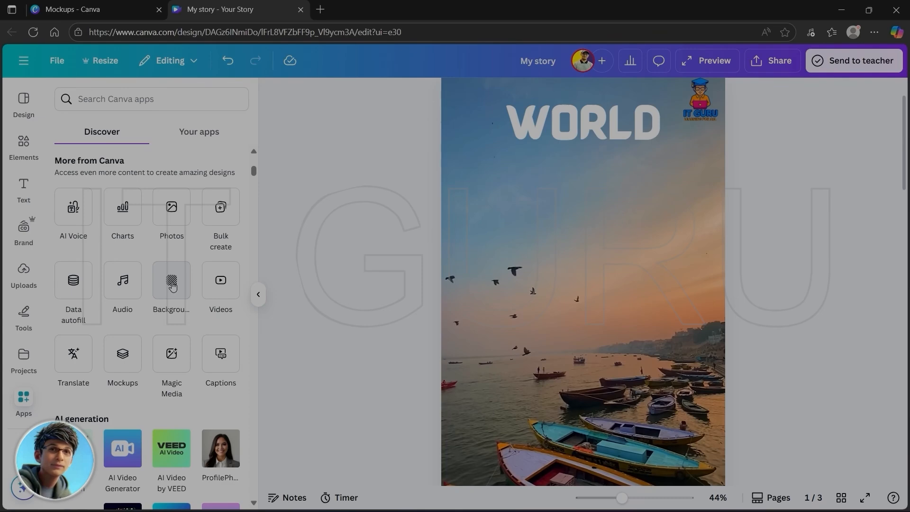
pyautogui.moveTo(253, 175); pyautogui.dragTo(254, 181)
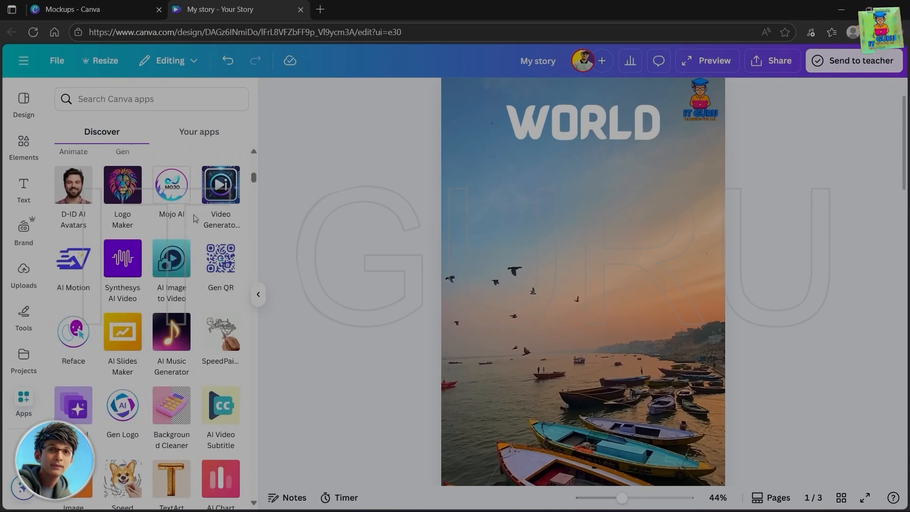
pyautogui.click(73, 191)
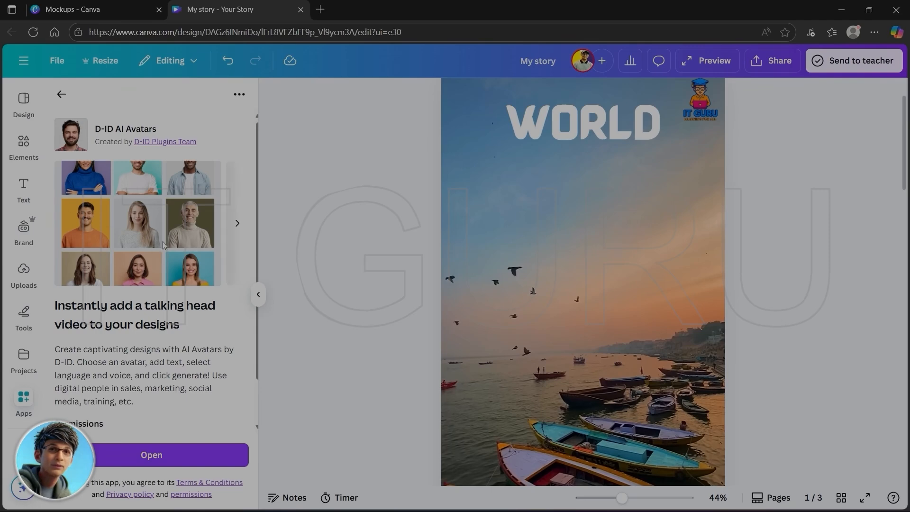
pyautogui.click(148, 455)
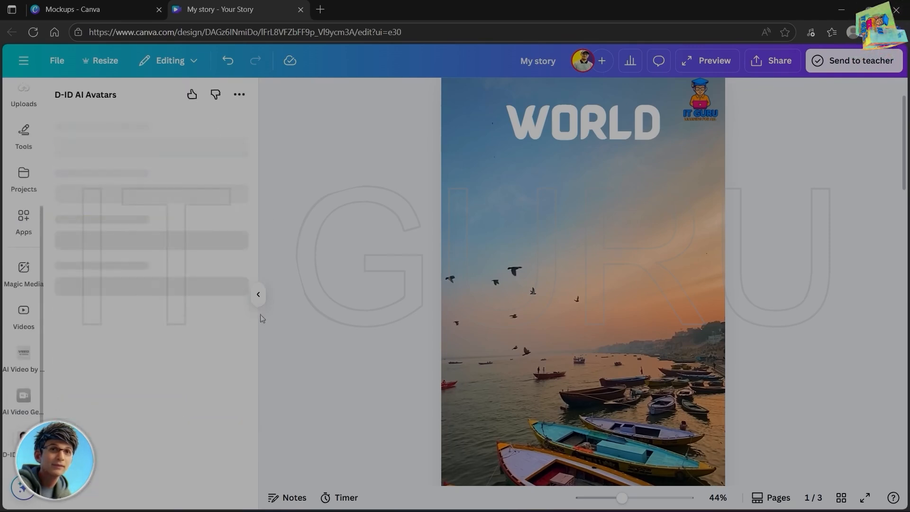
pyautogui.scroll(-5, 496, 438)
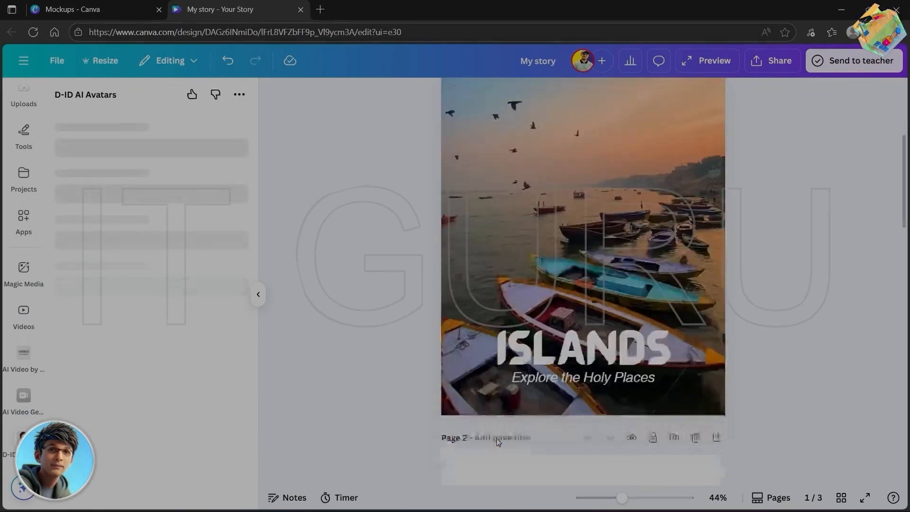
pyautogui.scroll(3, 497, 441)
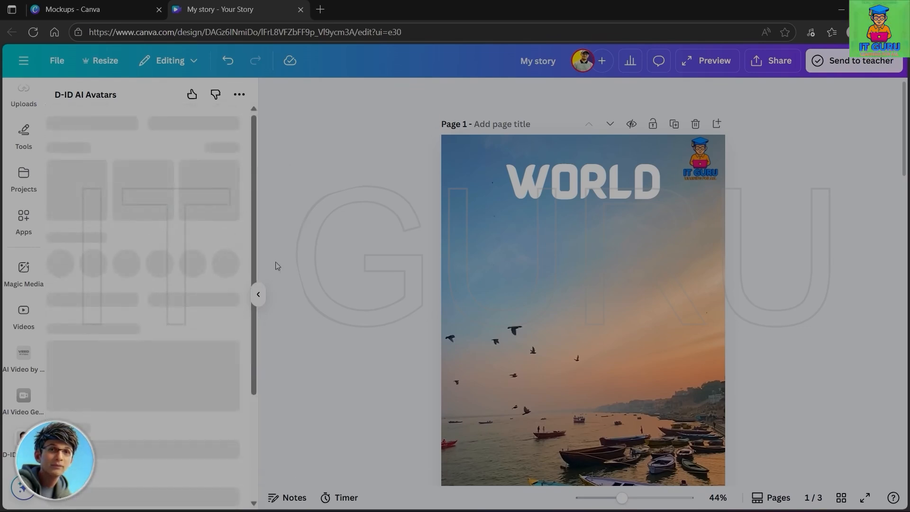
pyautogui.click(258, 294)
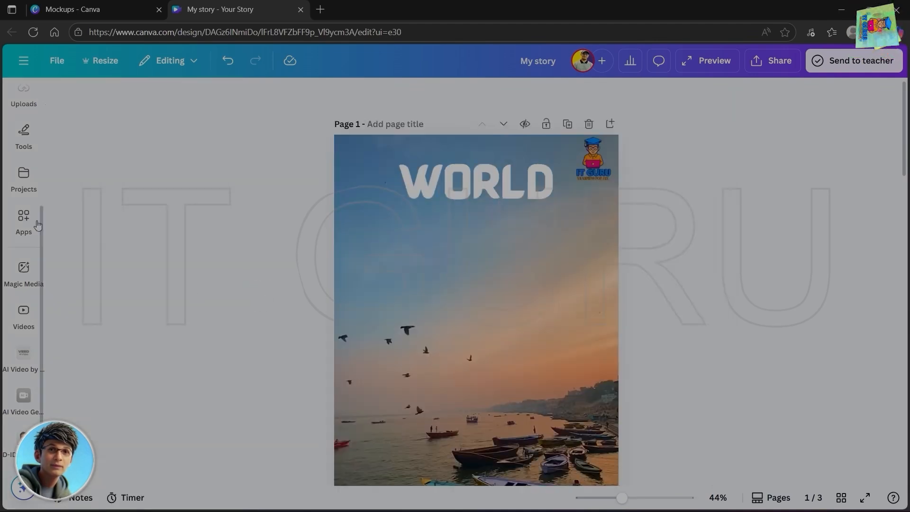
# - Find the TextArt app among the AI generation apps, view its preview images and open it
pyautogui.scroll(3, 27, 96)
pyautogui.moveTo(26, 102)
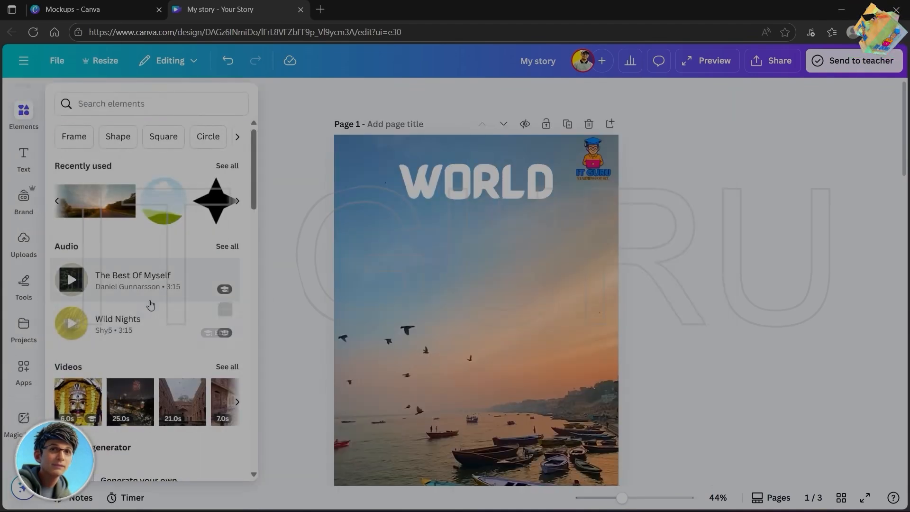
pyautogui.click(25, 374)
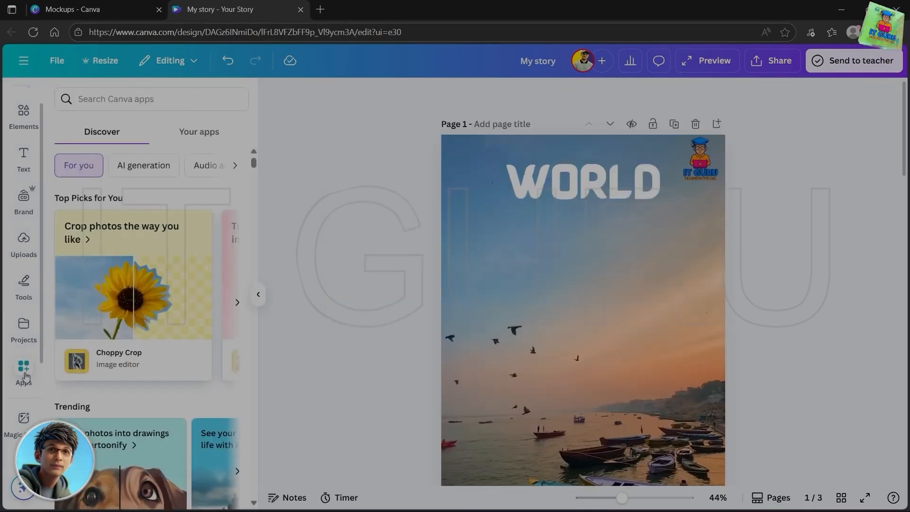
pyautogui.scroll(-10, 159, 374)
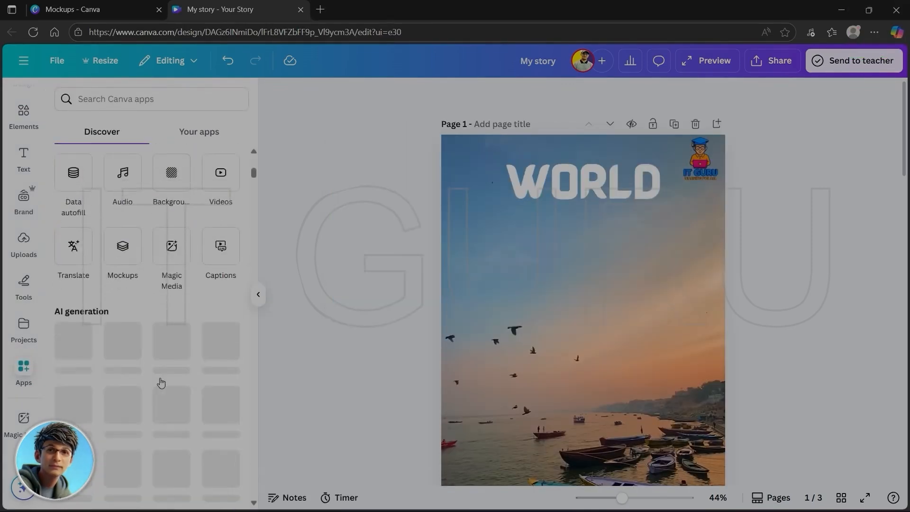
pyautogui.scroll(-5, 161, 381)
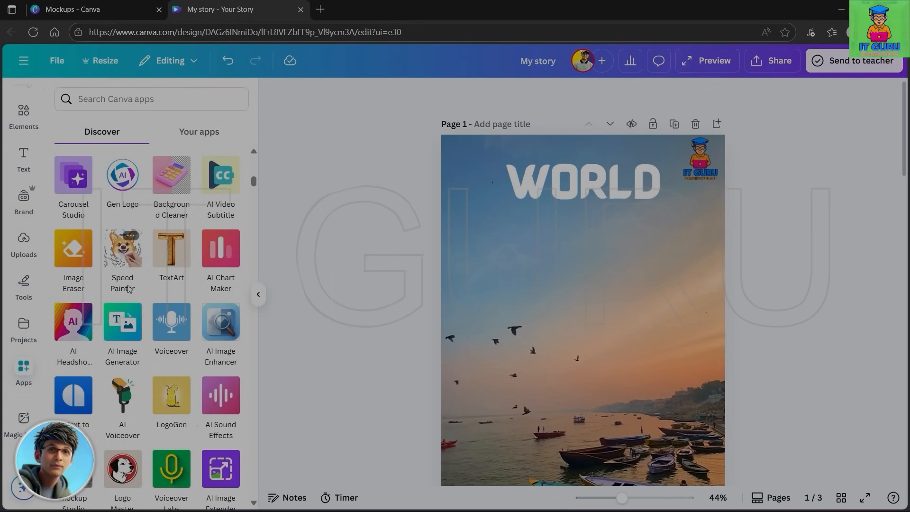
pyautogui.click(171, 261)
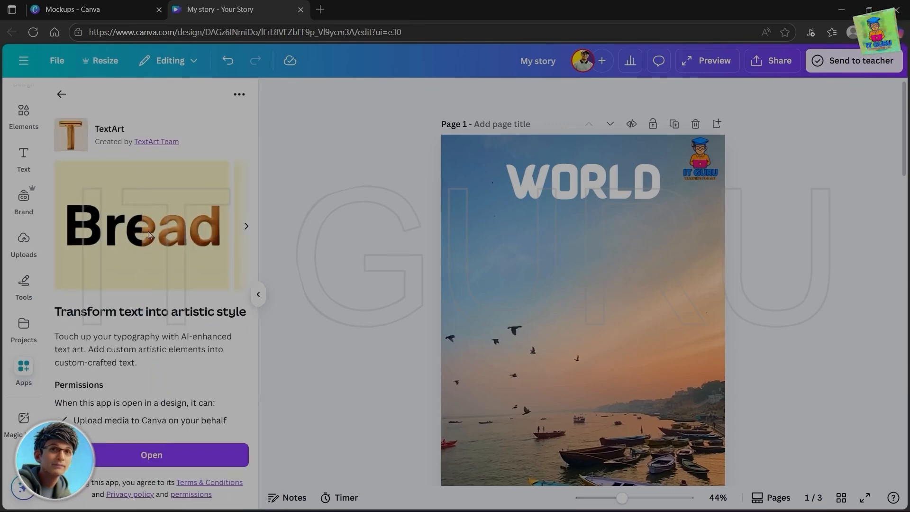
pyautogui.click(245, 229)
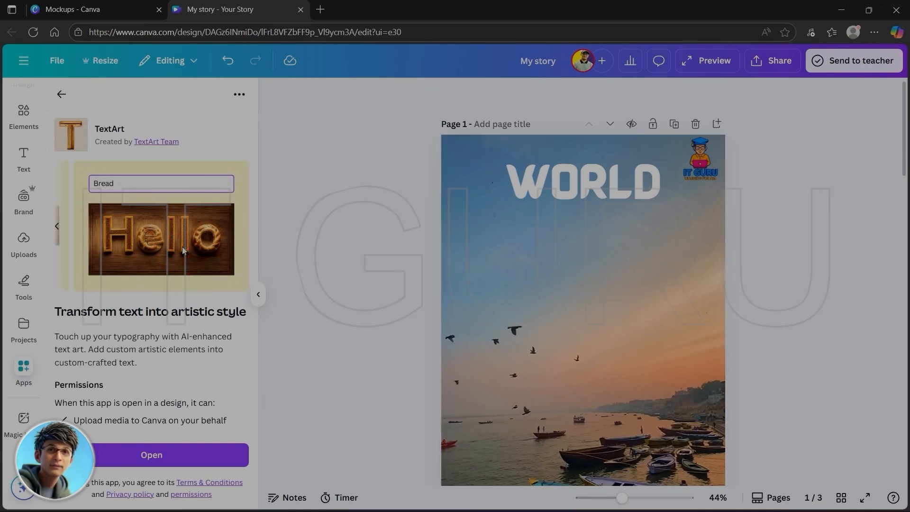
pyautogui.click(136, 458)
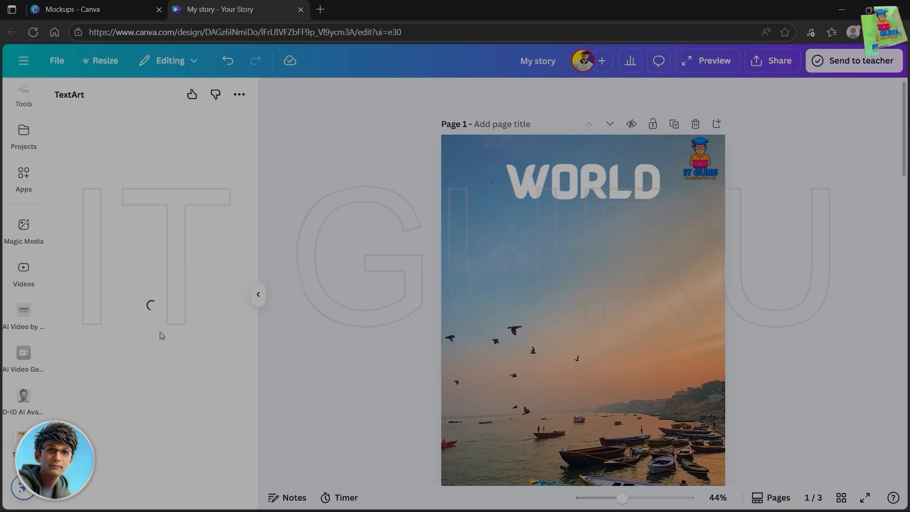
pyautogui.scroll(-10, 619, 320)
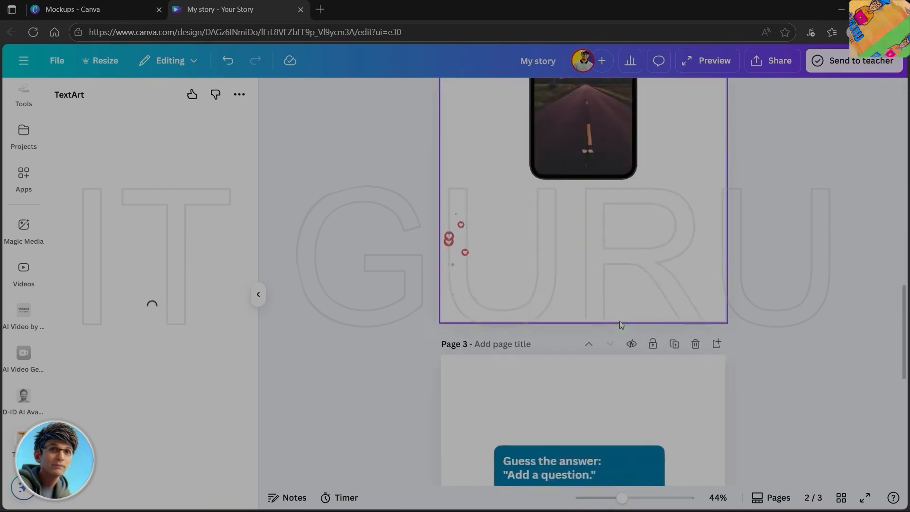
# - Generate "Hello" text art with the art description "3d" on page 3, move it below the quiz card, and collapse the app panel
pyautogui.scroll(-1, 619, 322)
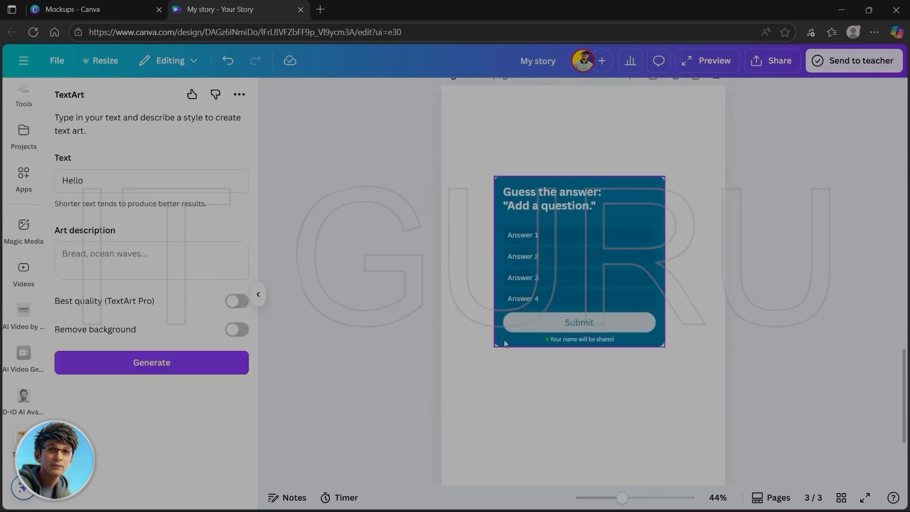
pyautogui.click(94, 256)
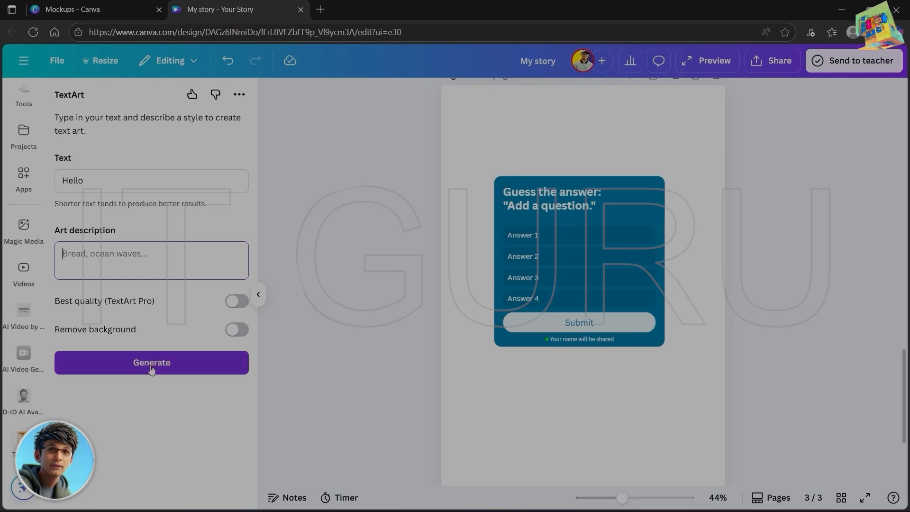
pyautogui.click(139, 356)
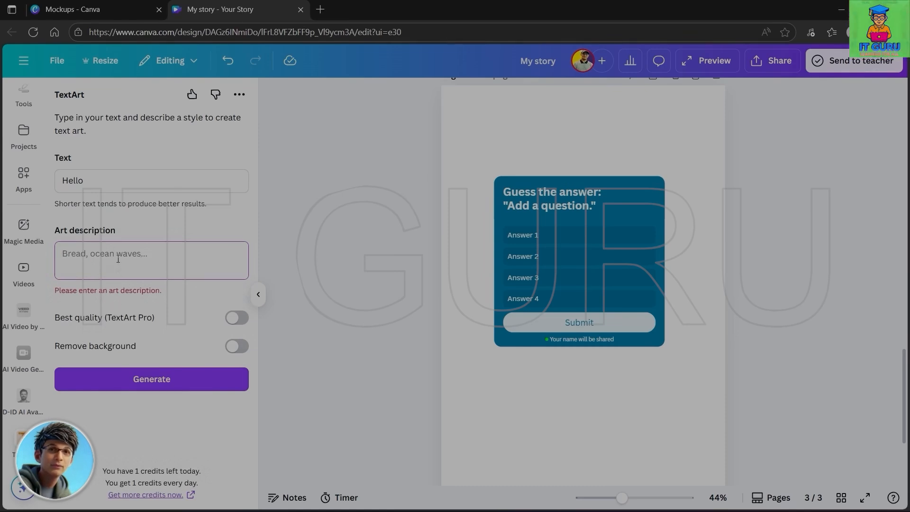
pyautogui.click(118, 257)
pyautogui.write('3d')
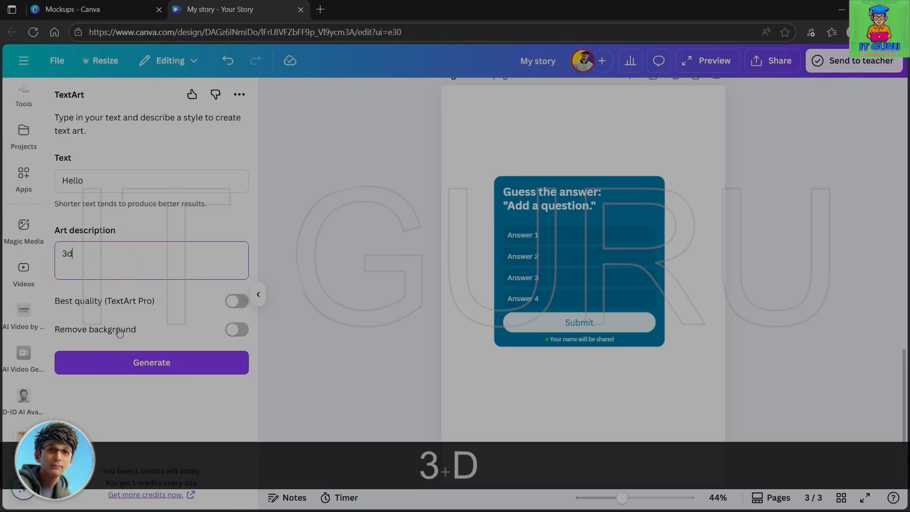
pyautogui.click(153, 368)
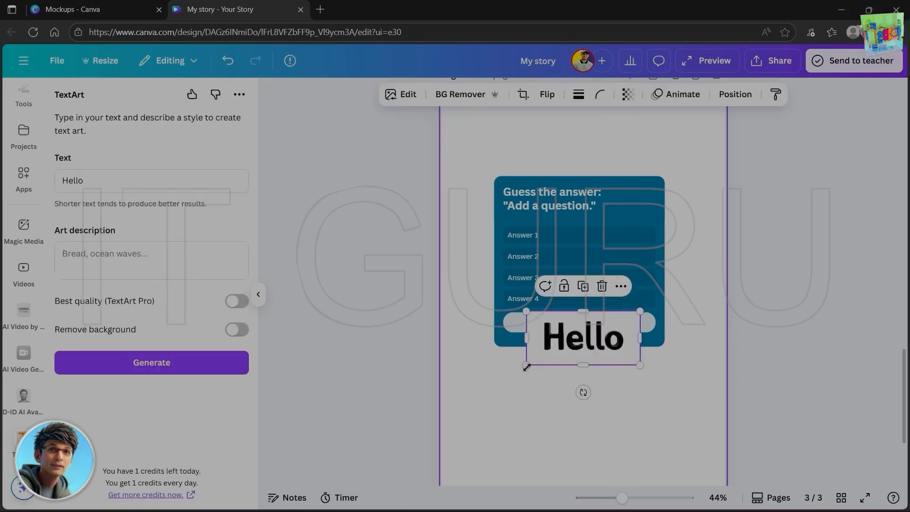
pyautogui.moveTo(575, 348); pyautogui.dragTo(574, 418)
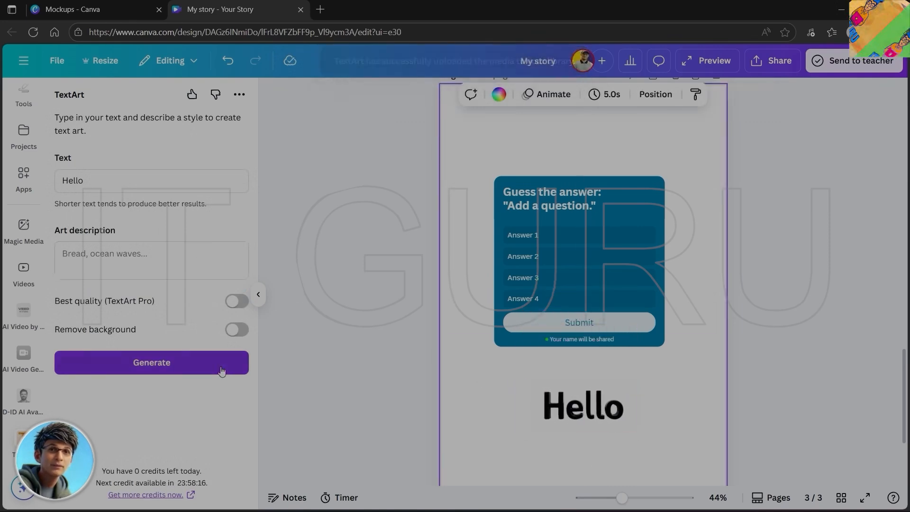
pyautogui.click(259, 296)
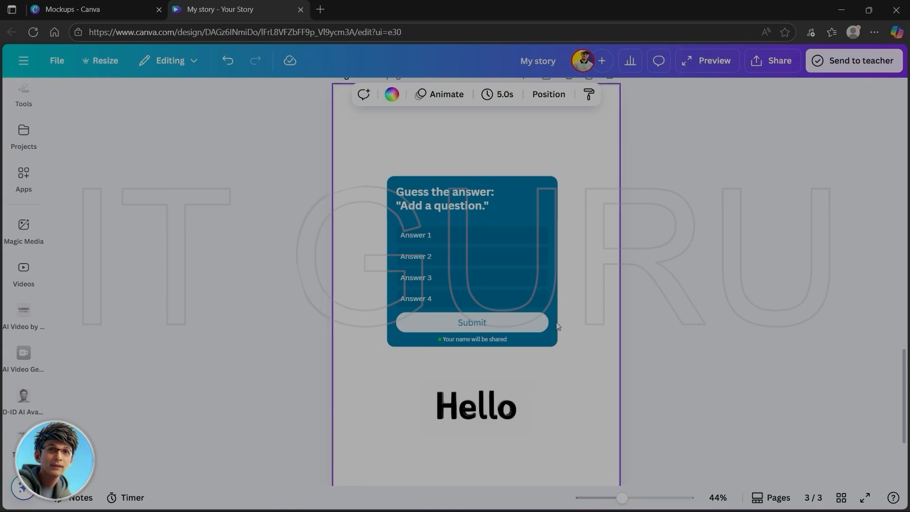
# - Review the design's download options, including the MP4 Video file type and the page selection, and close them without downloading
pyautogui.scroll(10, 551, 311)
pyautogui.scroll(6, 551, 310)
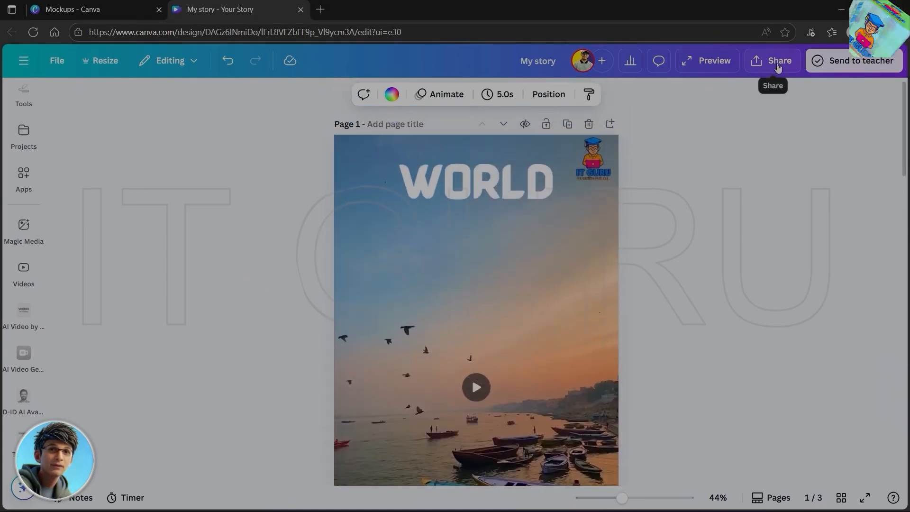
pyautogui.click(777, 66)
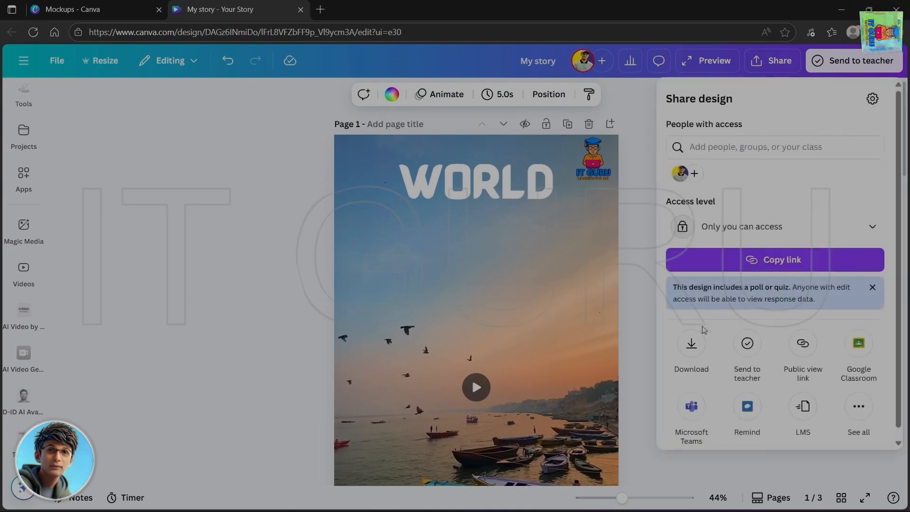
pyautogui.click(692, 346)
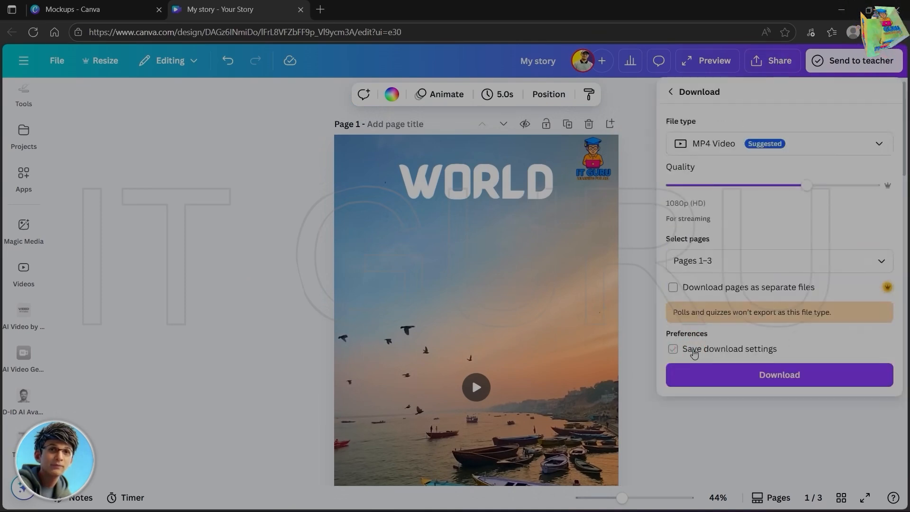
pyautogui.click(698, 260)
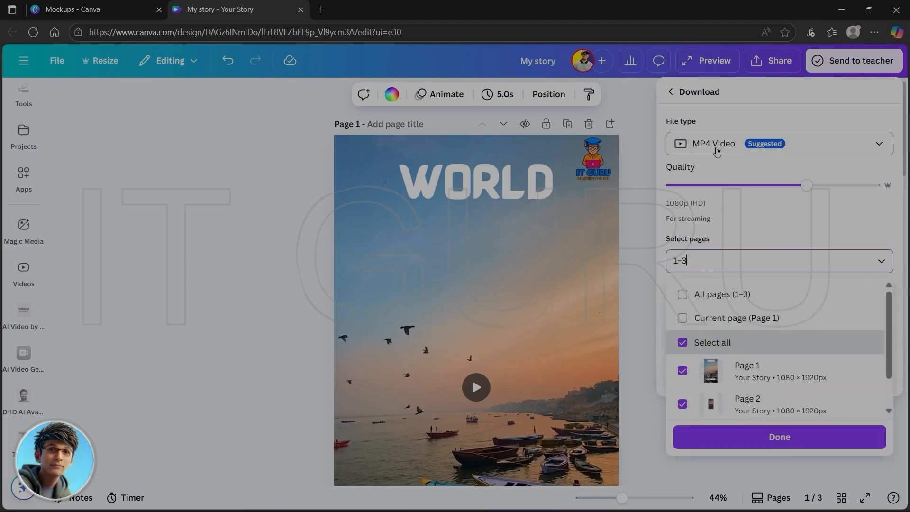
pyautogui.click(774, 445)
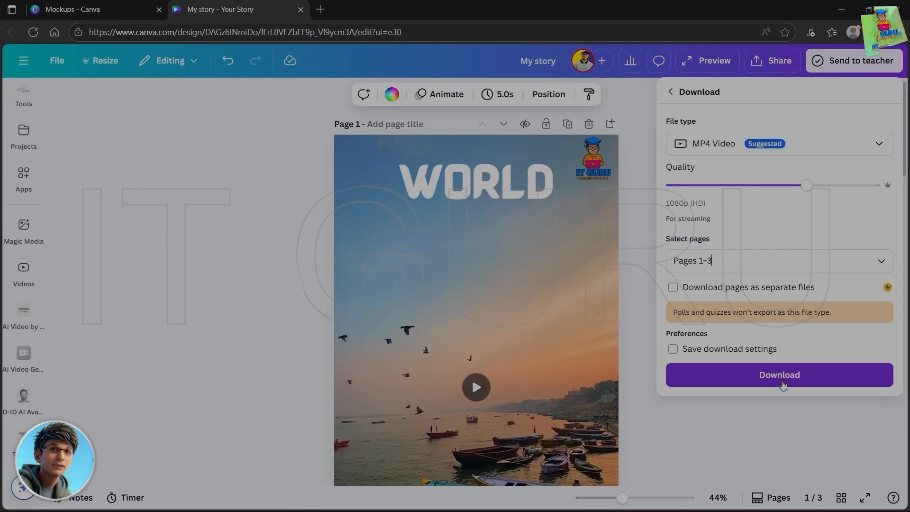
pyautogui.click(622, 357)
# - Look through all pages of the design and play the page 1 video to check its animation
pyautogui.scroll(-3, 654, 298)
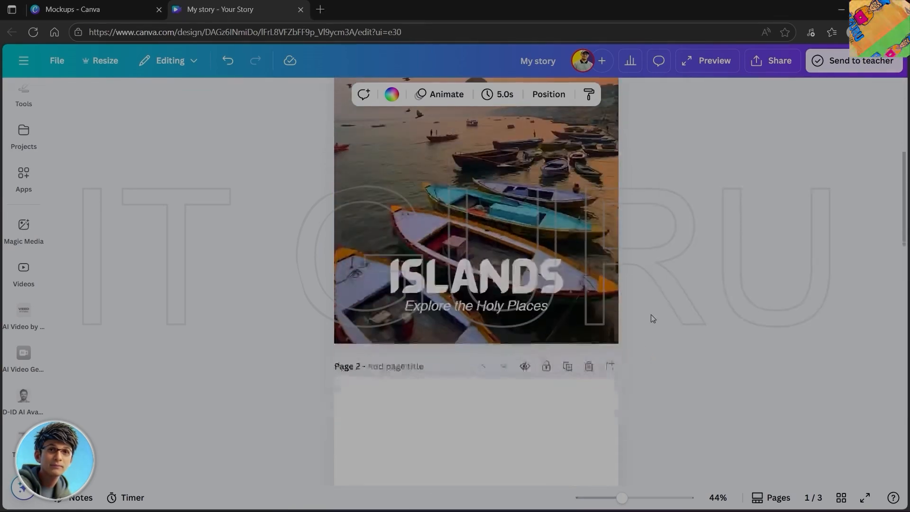
pyautogui.scroll(-10, 650, 315)
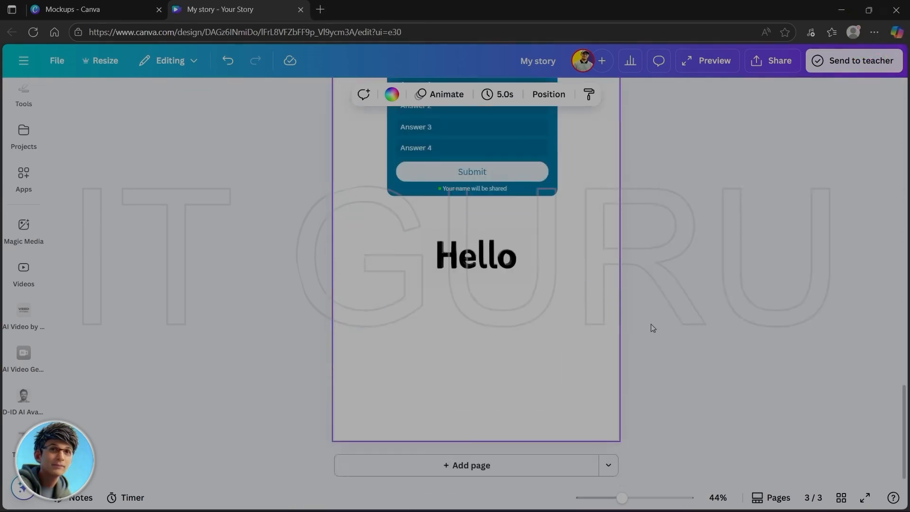
pyautogui.scroll(10, 651, 325)
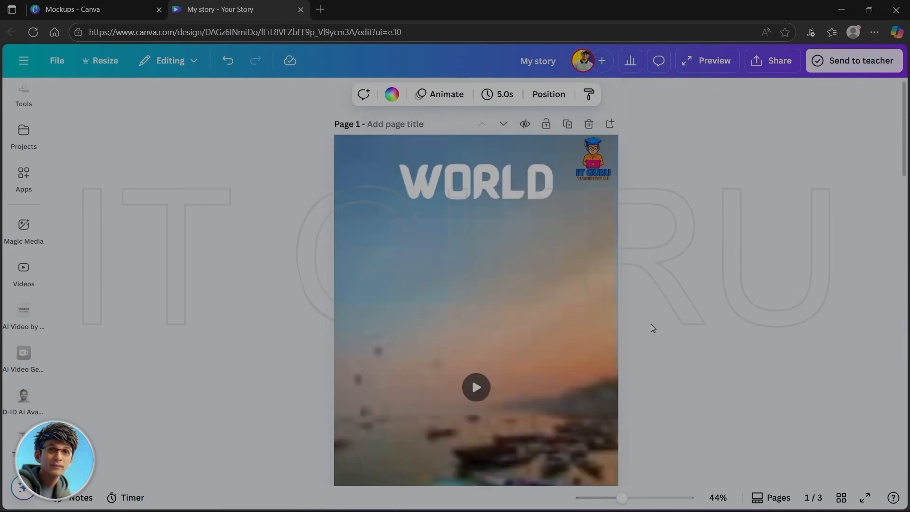
pyautogui.click(476, 387)
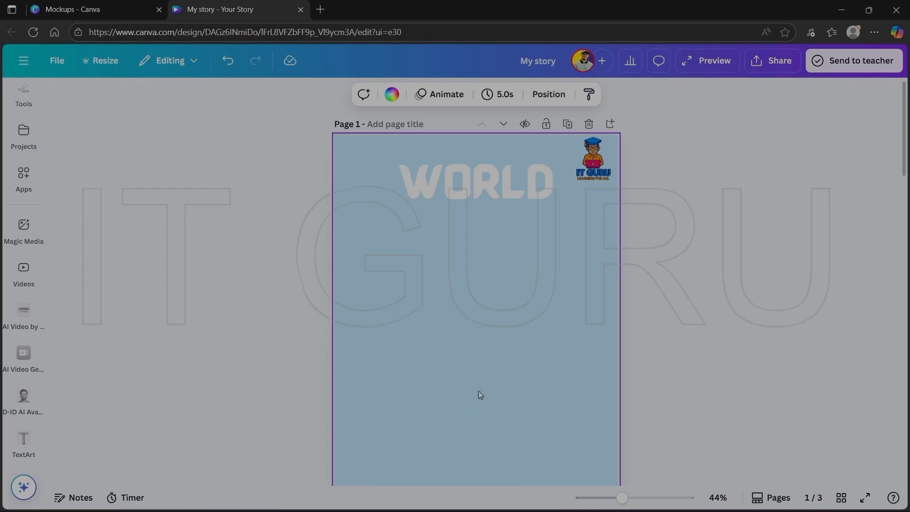
pyautogui.scroll(-2, 712, 358)
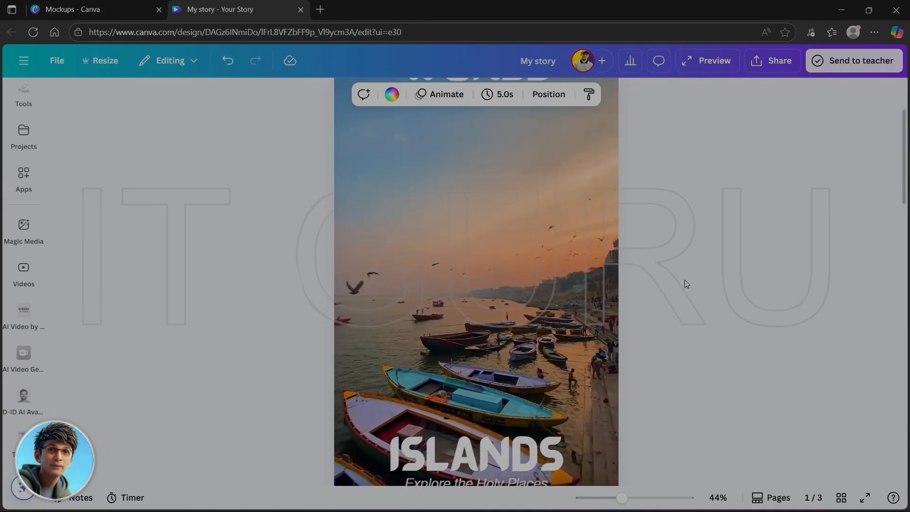
pyautogui.scroll(-5, 655, 354)
pyautogui.scroll(5, 655, 354)
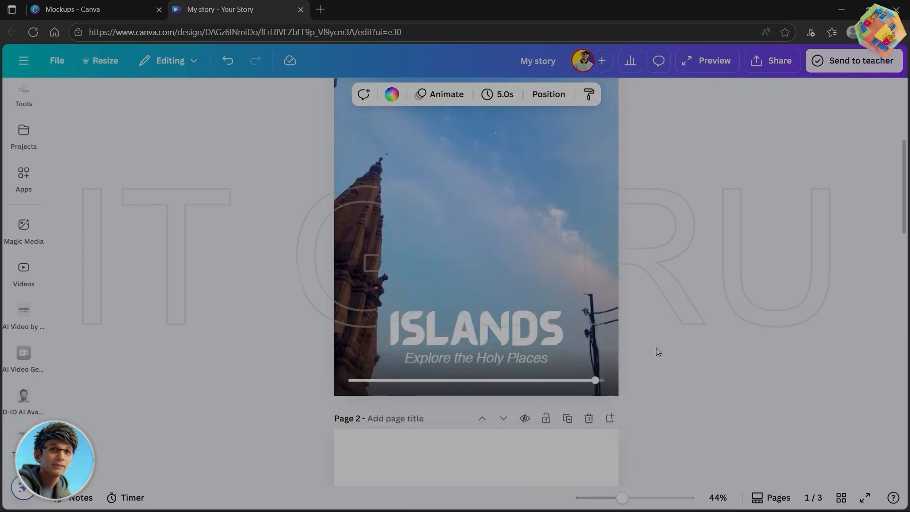
pyautogui.scroll(2, 657, 351)
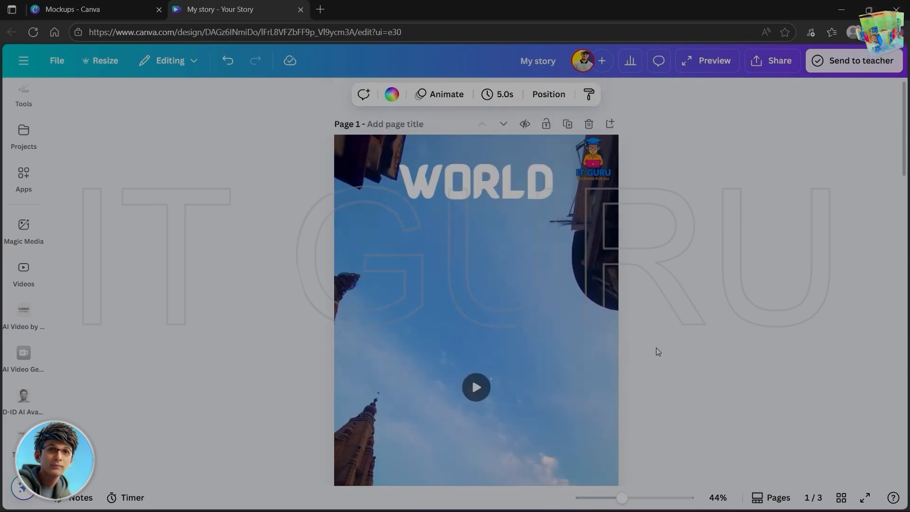